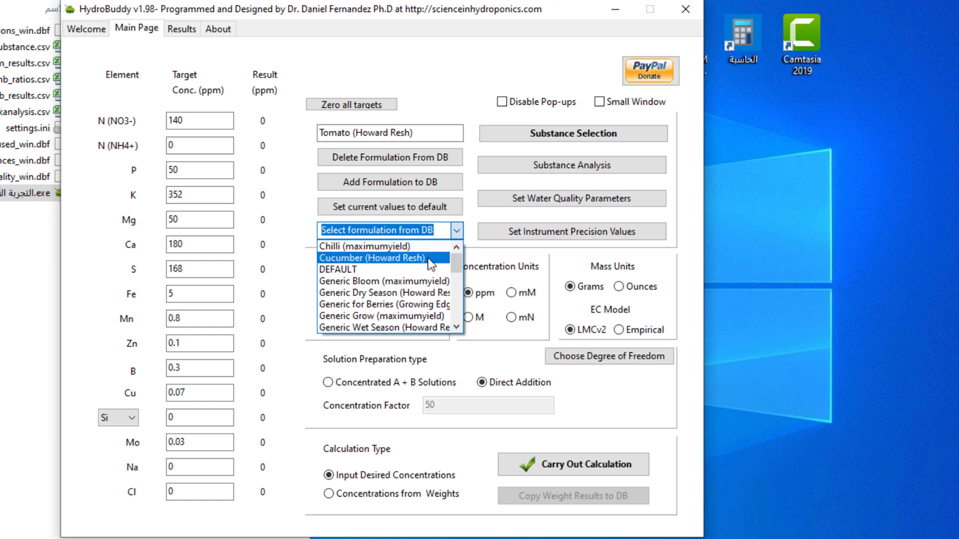
Load the KAMAL1 formulation from the formulation database.
scroll(414, 274, "down", 3)
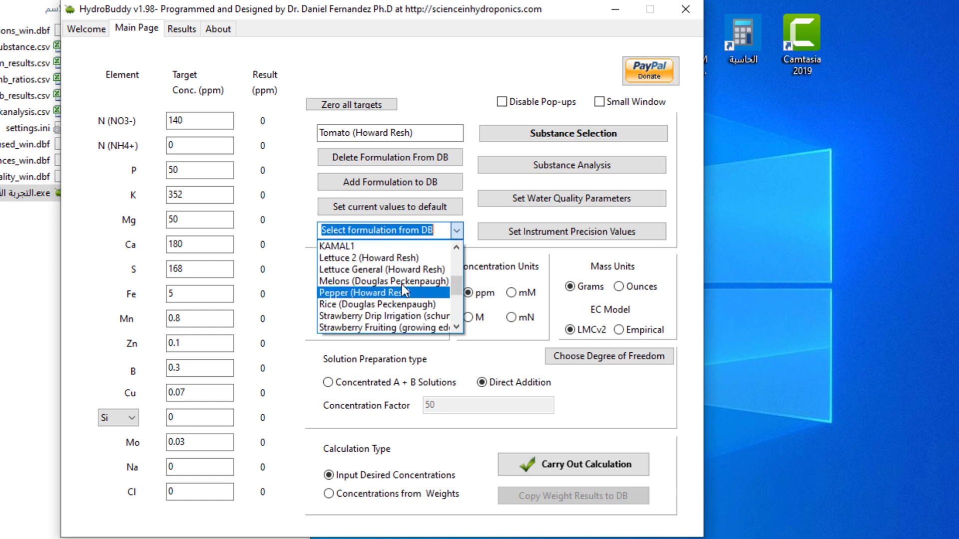
left_click(359, 246)
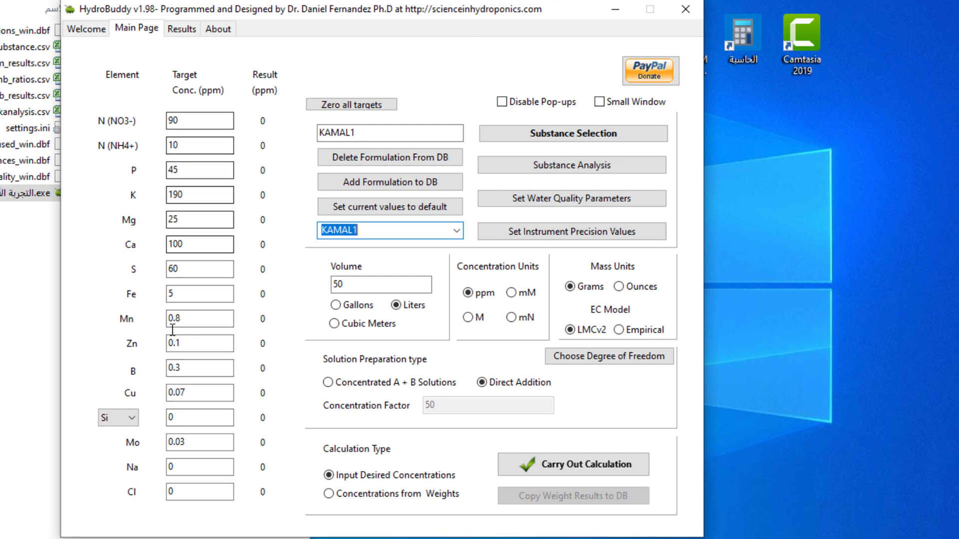
Try a 25-liter volume with concentrated A + B preparation, and restore Direct Addition with a 50-liter volume.
left_click_drag(364, 288, 318, 295)
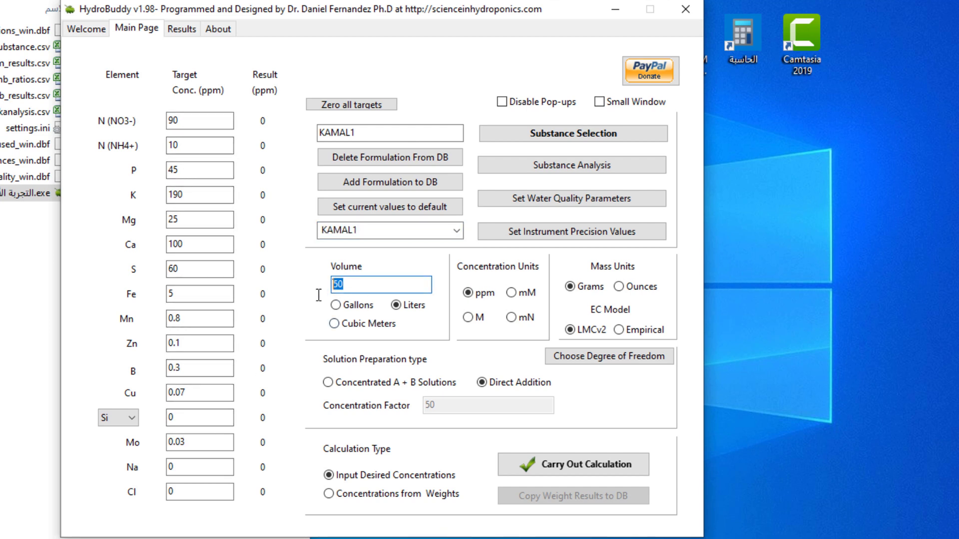
type("2")
left_click(328, 383)
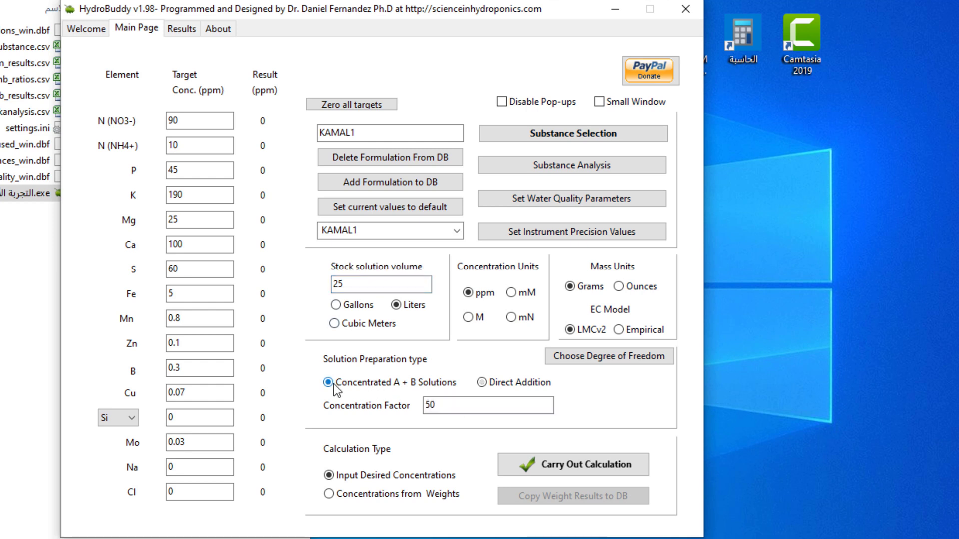
left_click(481, 384)
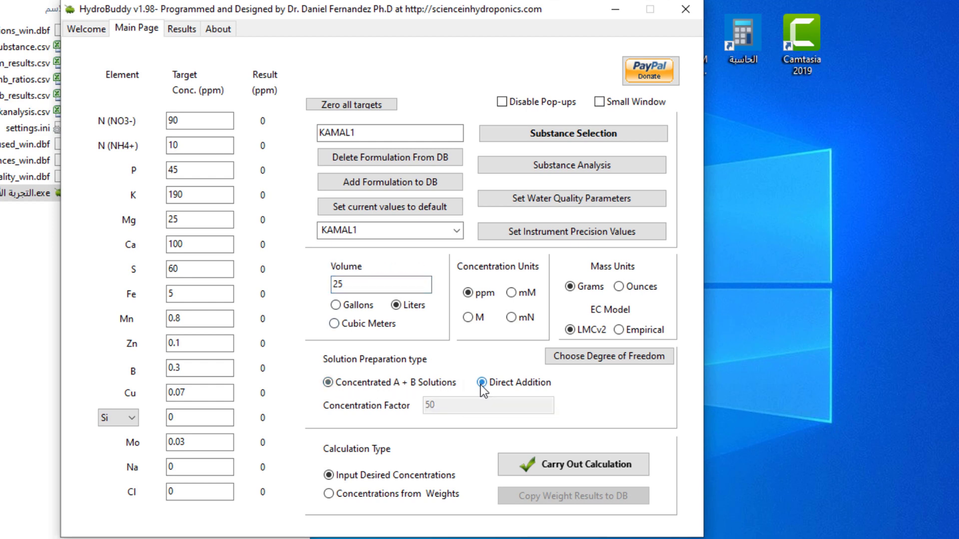
double_click(342, 285)
type("5")
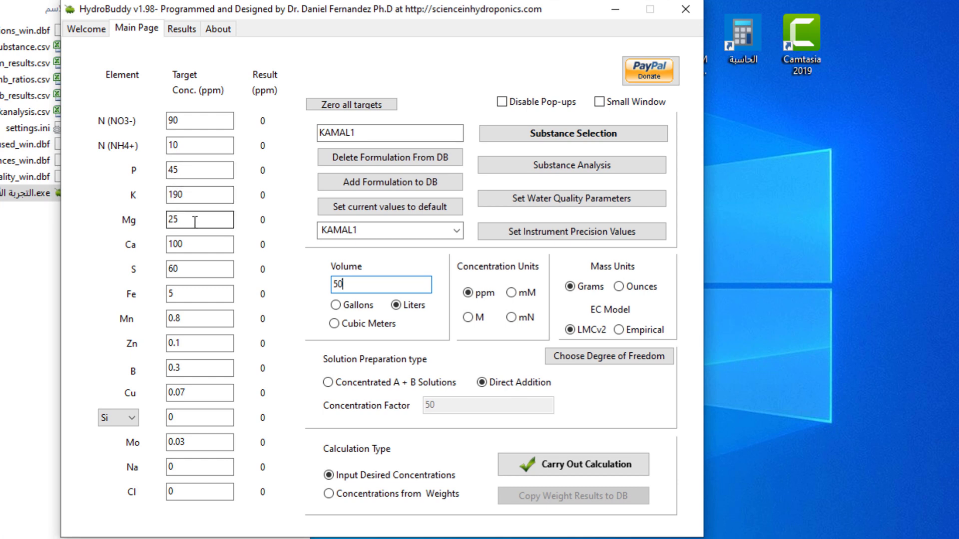
Set the target concentrations of Mn, Zn, B, Cu and Mo to 0 ppm.
left_click(189, 249)
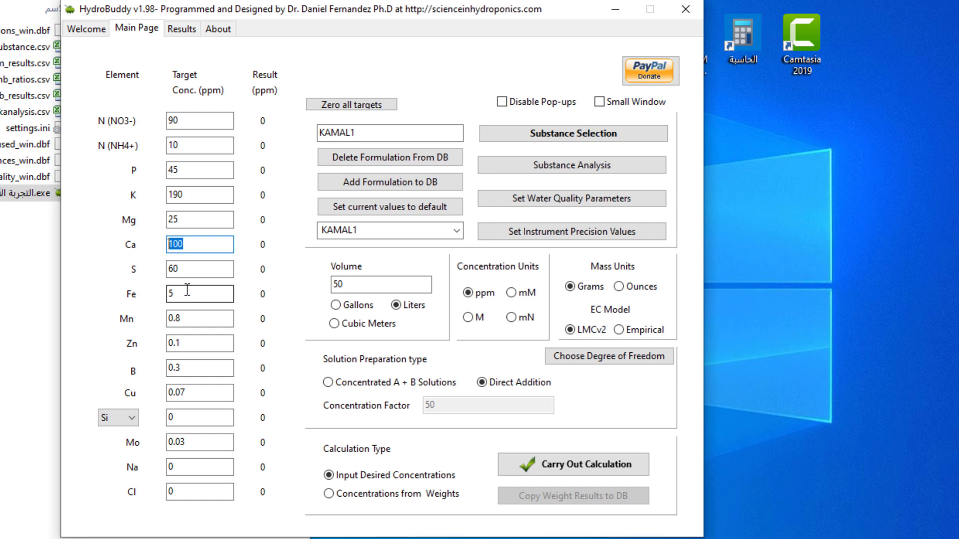
key("Tab")
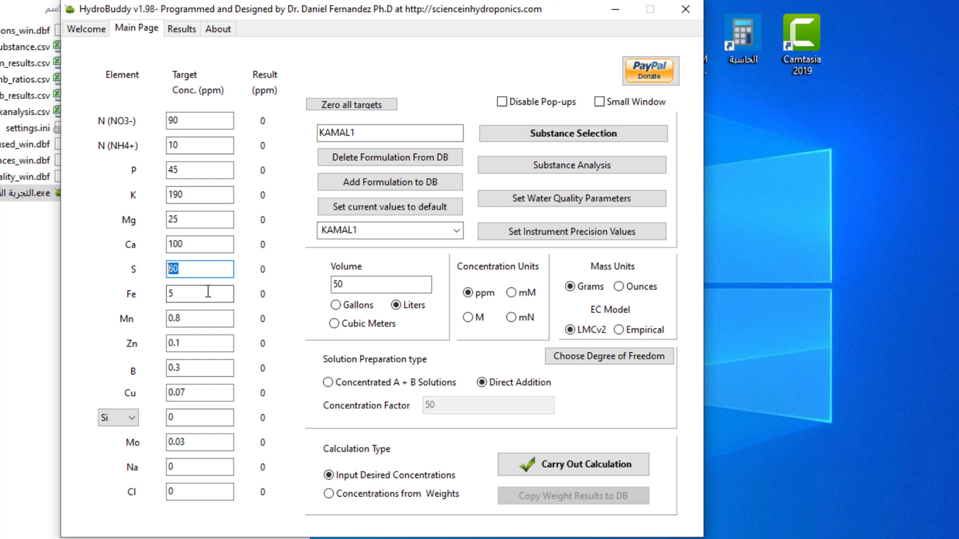
left_click(195, 318)
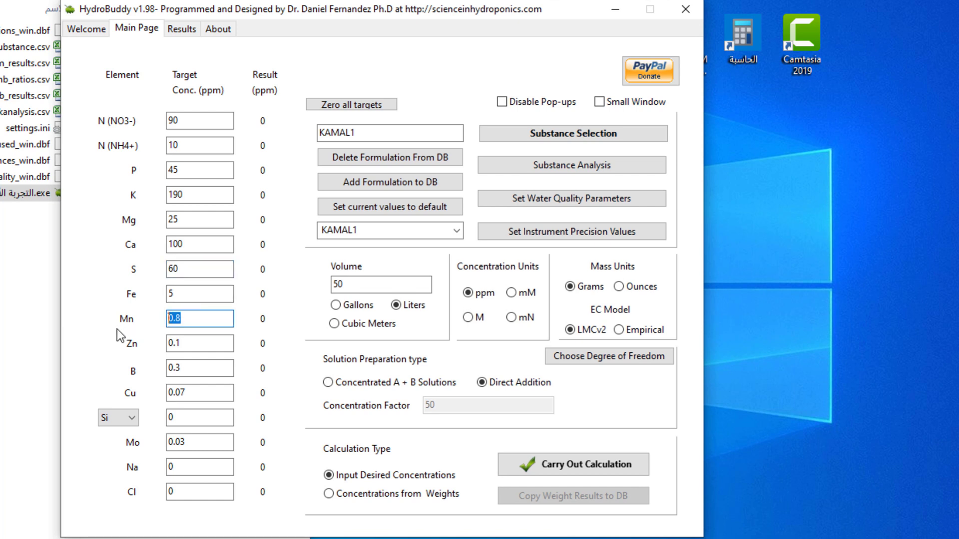
type("0")
key("Tab")
type("0")
key("Tab")
type("0")
key("Tab")
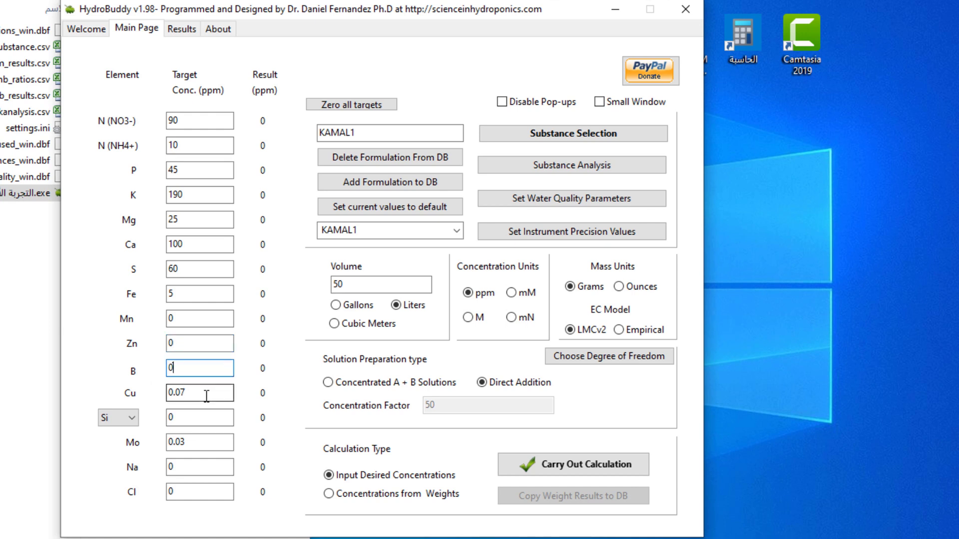
type("0")
key("Tab")
key("Tab")
type("0")
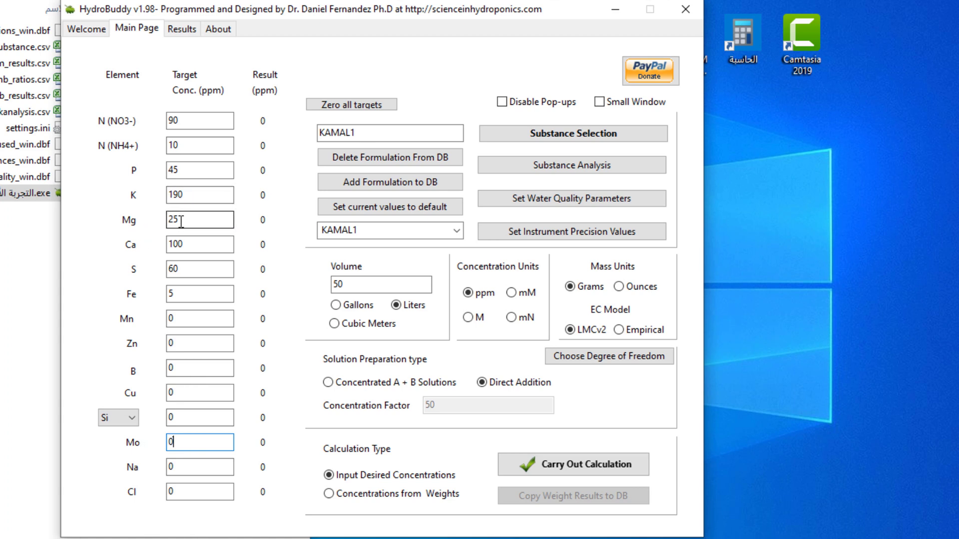
Set the Mg target concentration to 30 ppm and the Fe target to 7 ppm.
left_click_drag(181, 221, 167, 224)
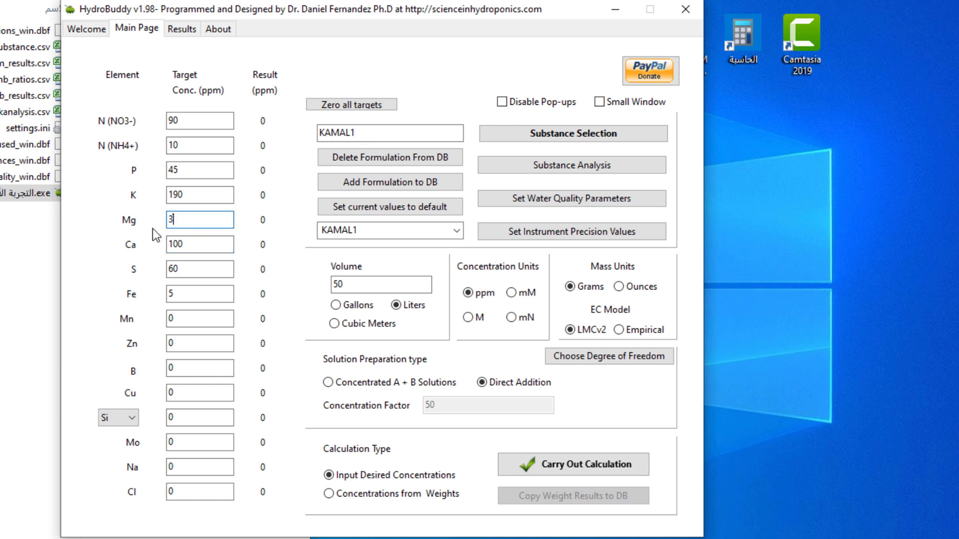
type("30")
left_click(183, 244)
left_click(183, 292)
type("7")
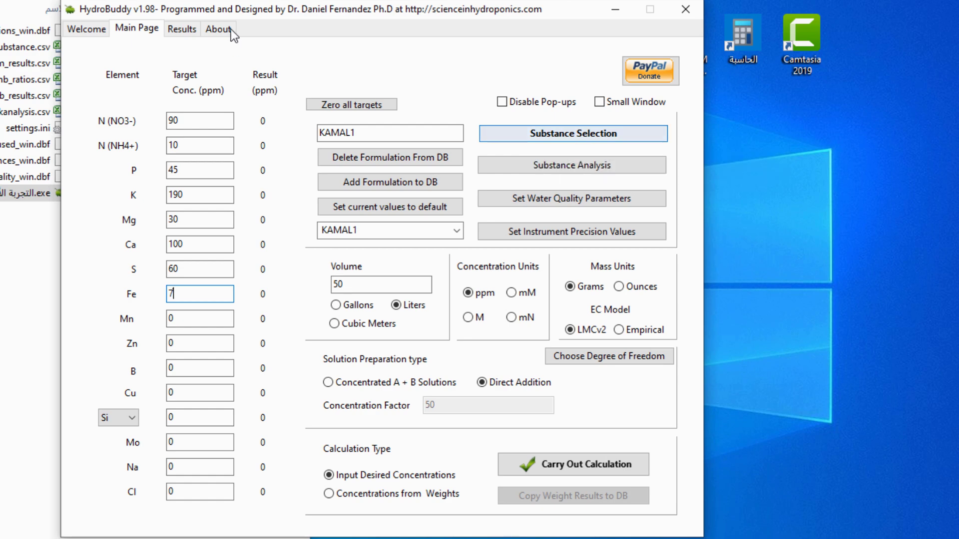
Open the Substance Selection window and reposition it so that its substance lists are fully visible.
left_click(529, 137)
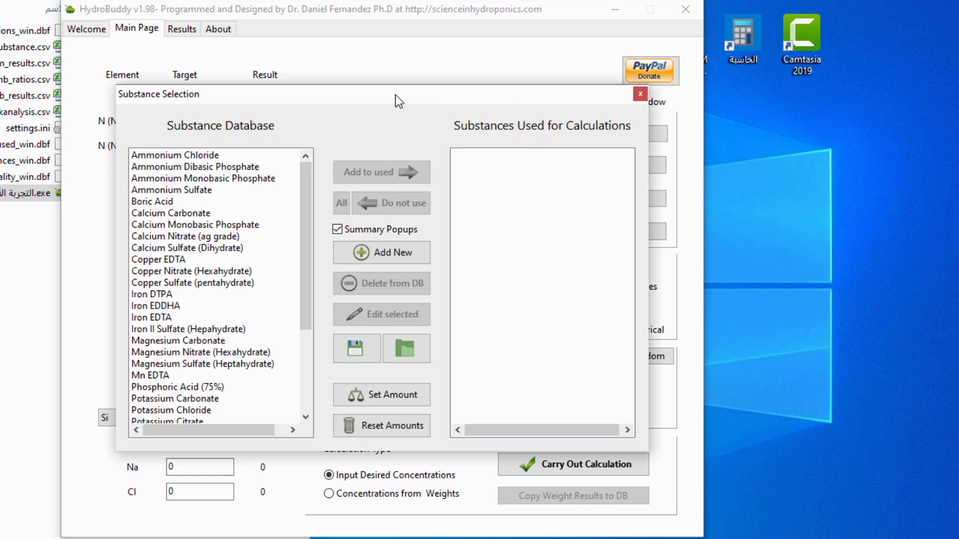
left_click_drag(395, 95, 394, 9)
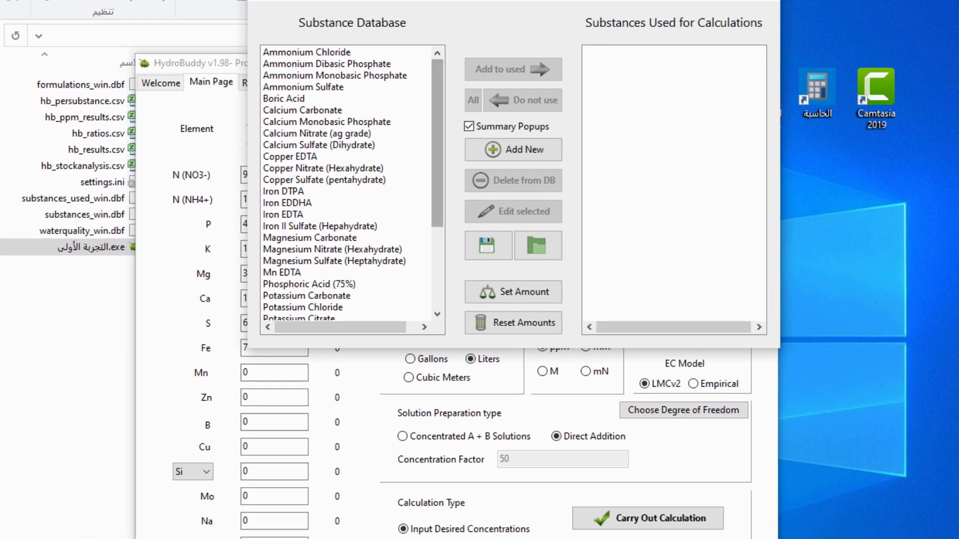
left_click_drag(454, 0, 500, 13)
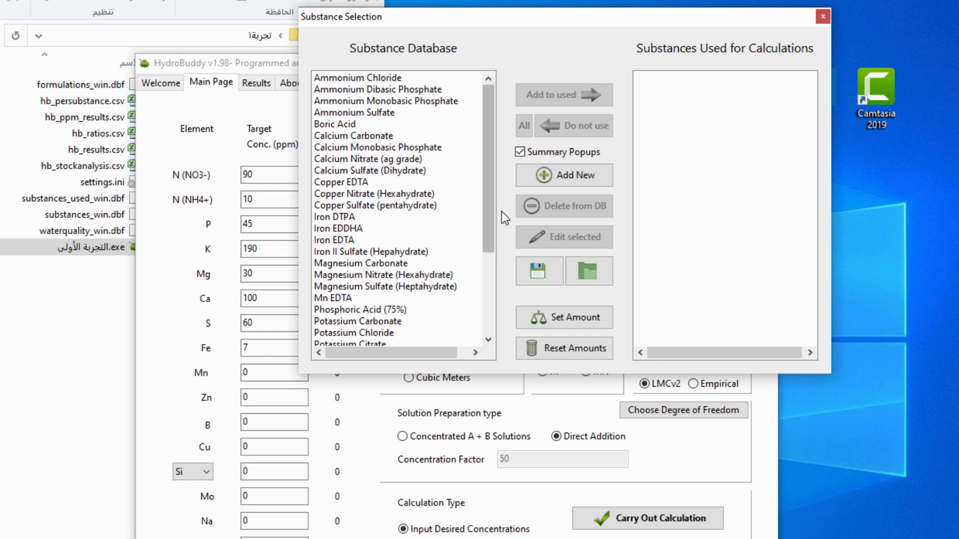
left_click_drag(489, 177, 489, 149)
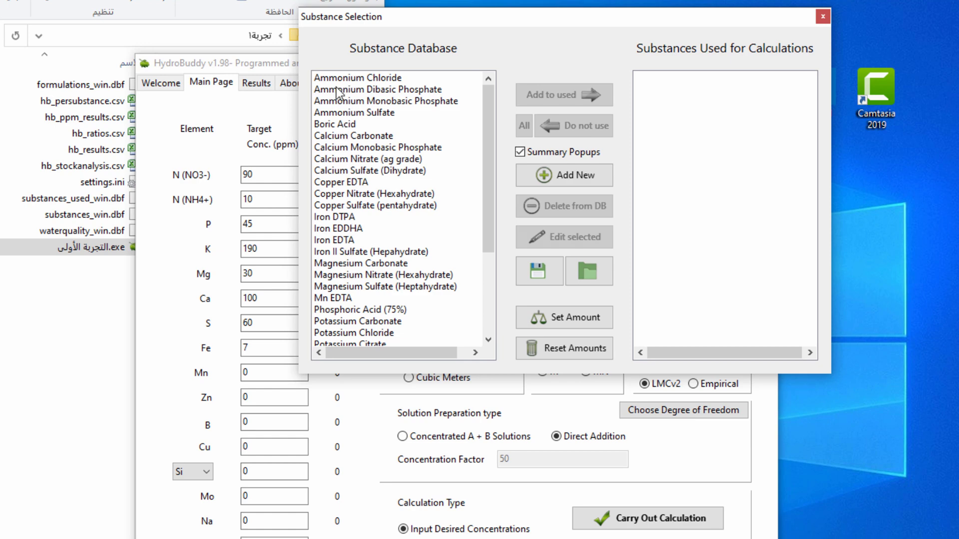
Arrange the Substance Selection window and the main window side by side so the formulation settings are uncovered.
left_click_drag(384, 20, 628, 24)
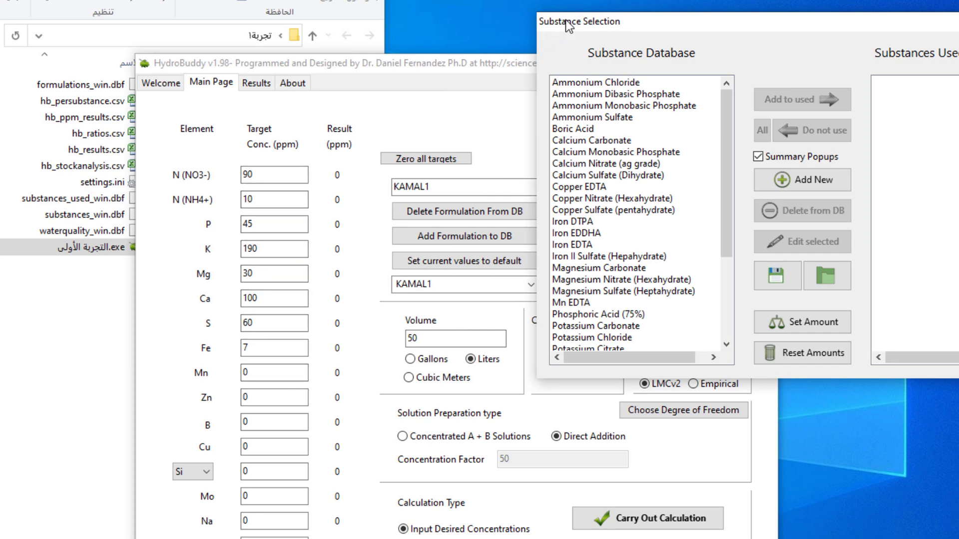
left_click_drag(570, 22, 686, 10)
left_click(568, 65)
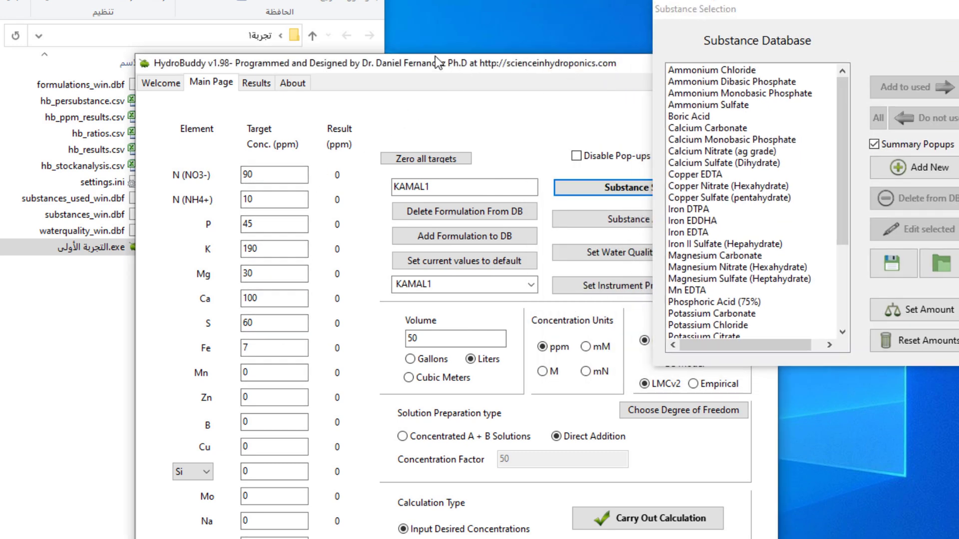
left_click_drag(442, 67, 257, 0)
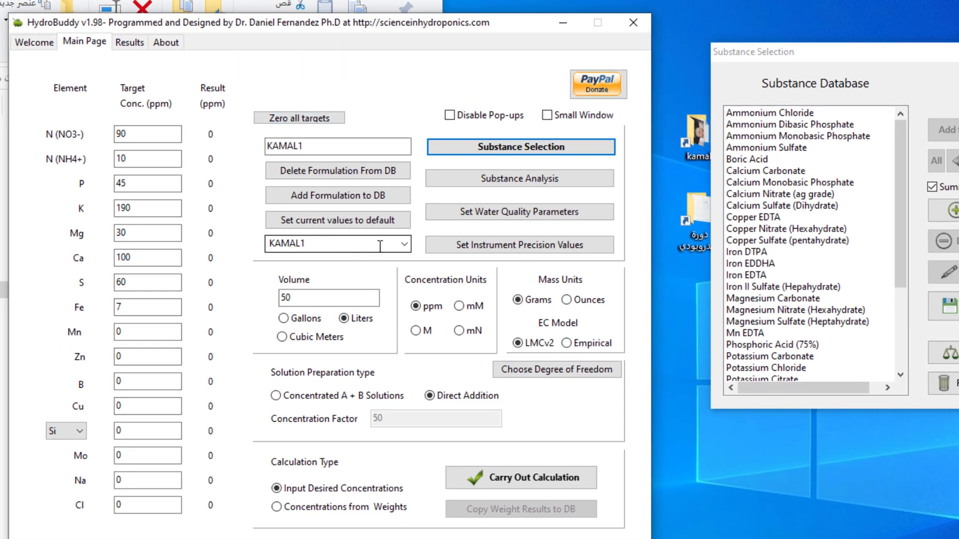
Name the modified formulation KAMAL2 and save it to the formulation database.
left_click(404, 244)
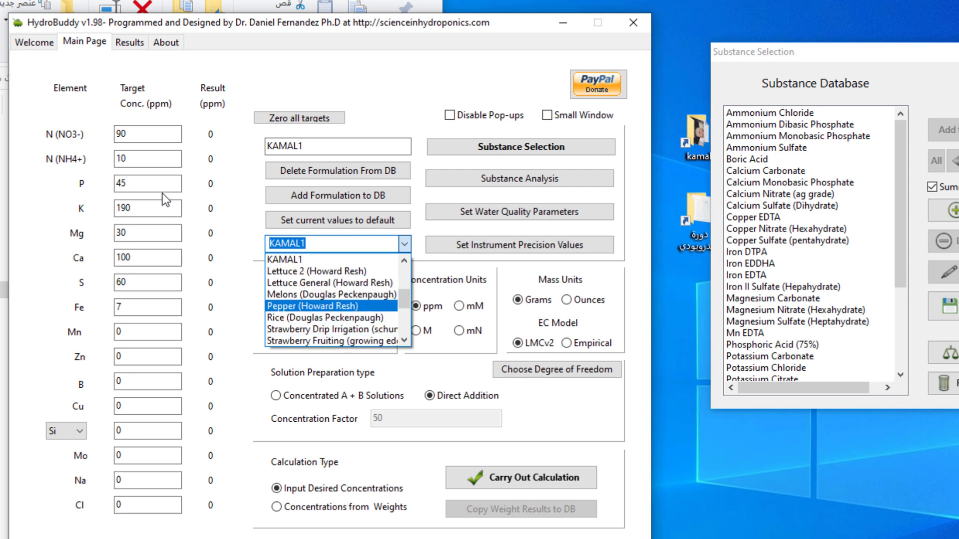
left_click(153, 203)
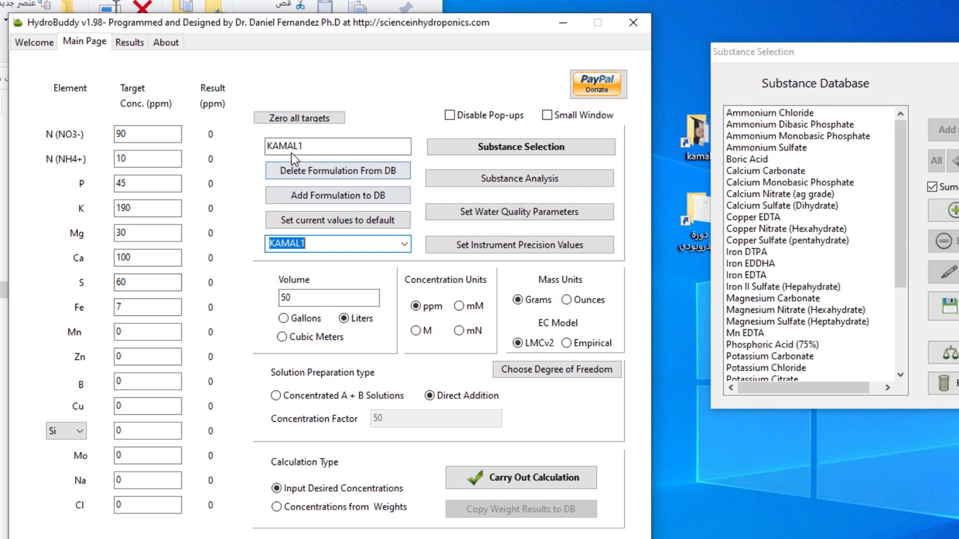
left_click_drag(298, 146, 307, 146)
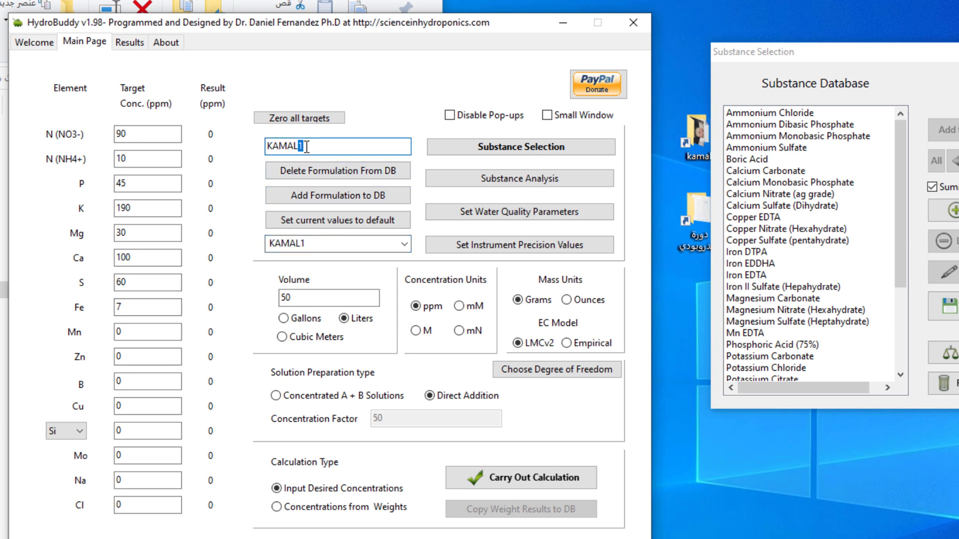
type("2")
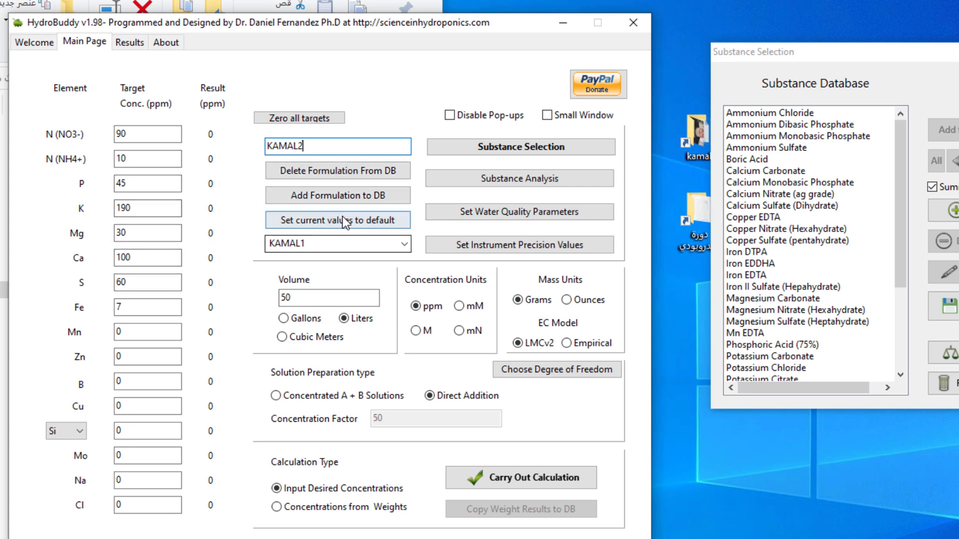
left_click(337, 198)
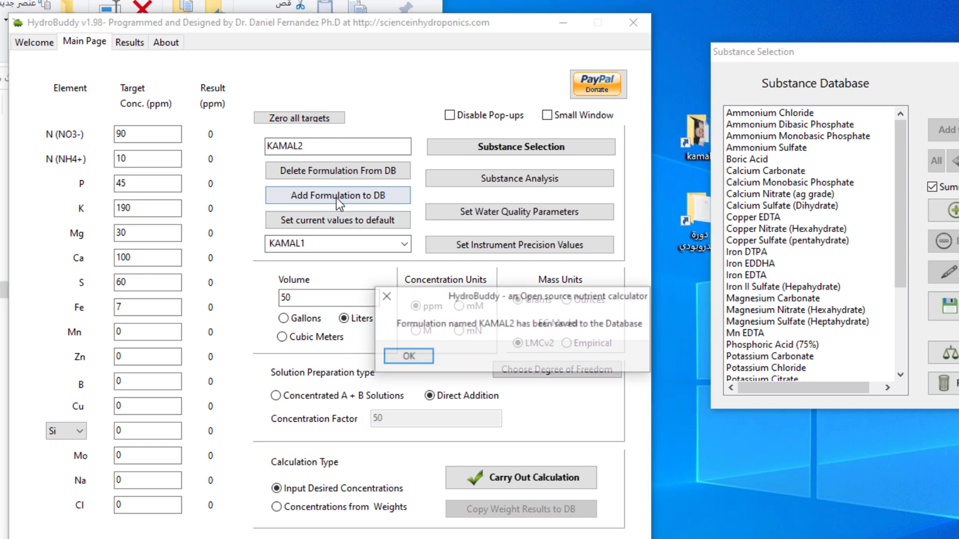
left_click(408, 357)
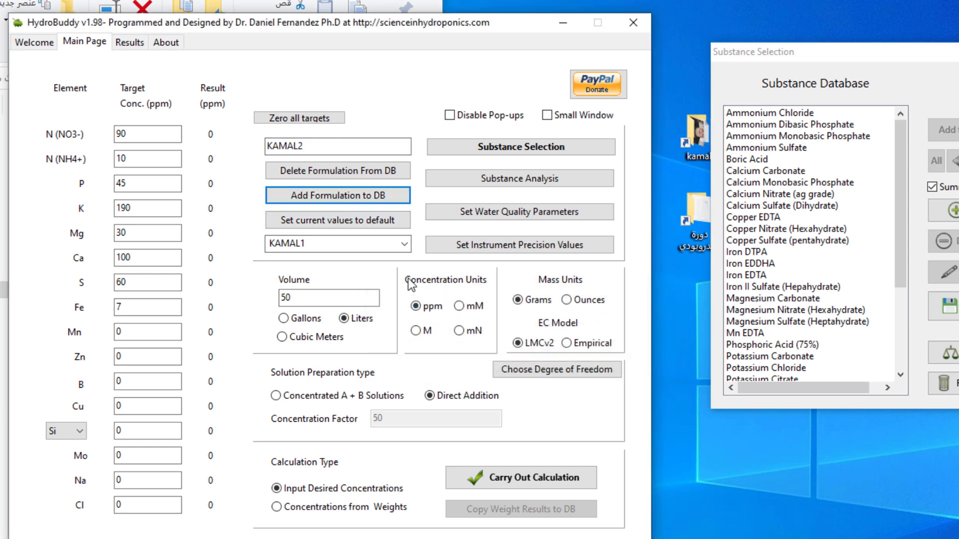
Load the saved KAMAL2 formulation from the database.
left_click(404, 245)
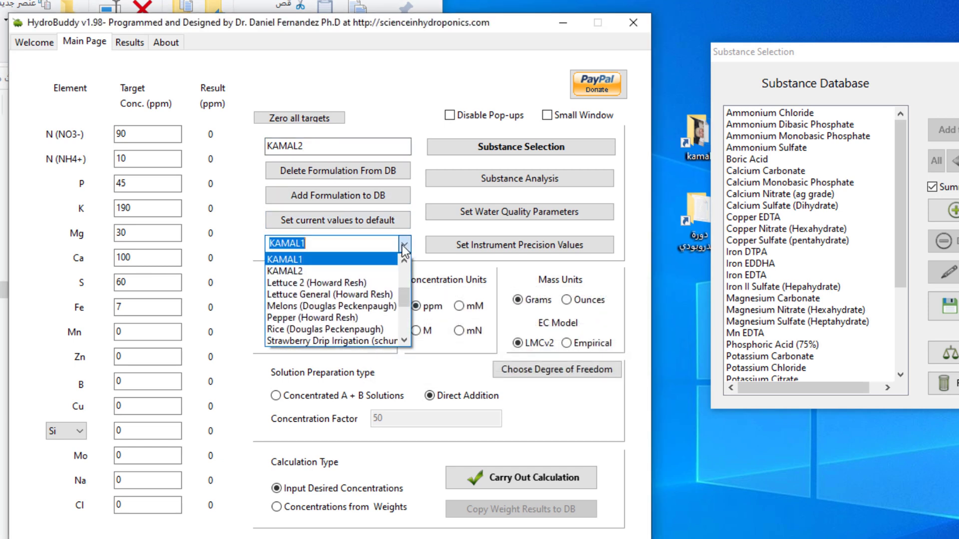
left_click(293, 271)
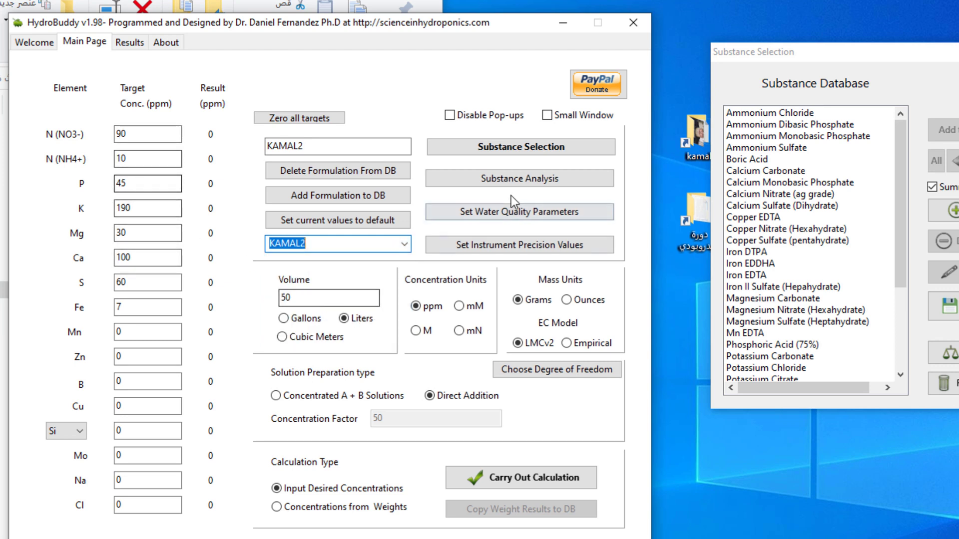
left_click(409, 245)
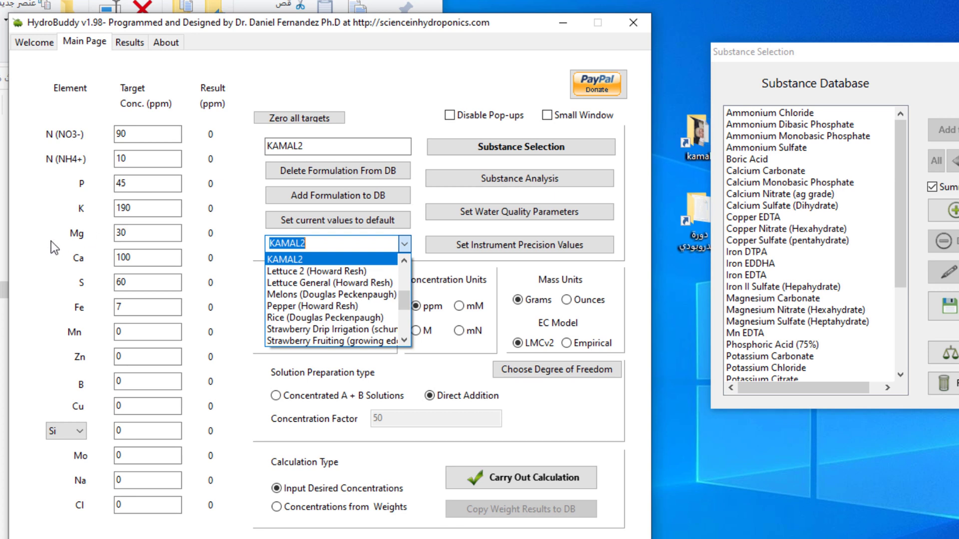
left_click(103, 239)
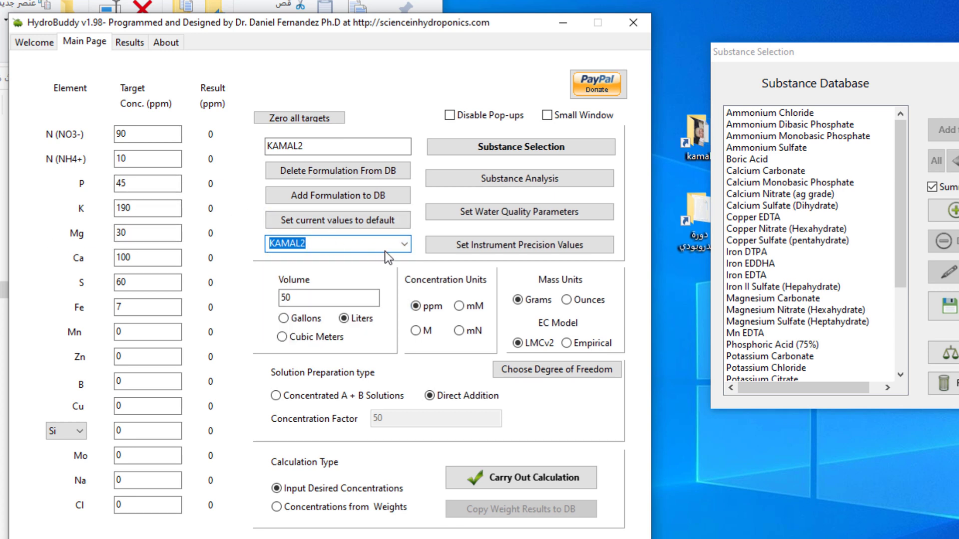
Move the Substance Selection window back over the main page to show both substance lists.
left_click_drag(841, 52, 294, 24)
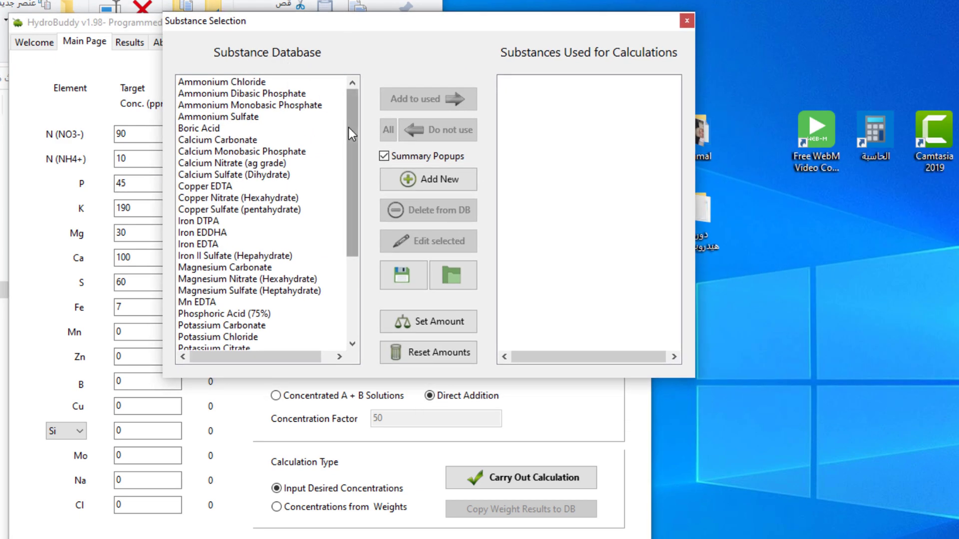
left_click_drag(349, 128, 370, 100)
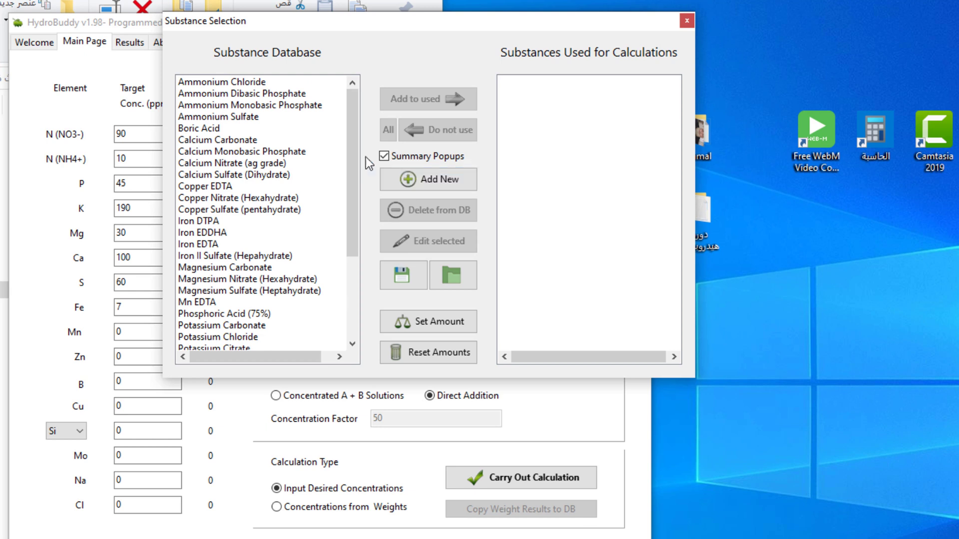
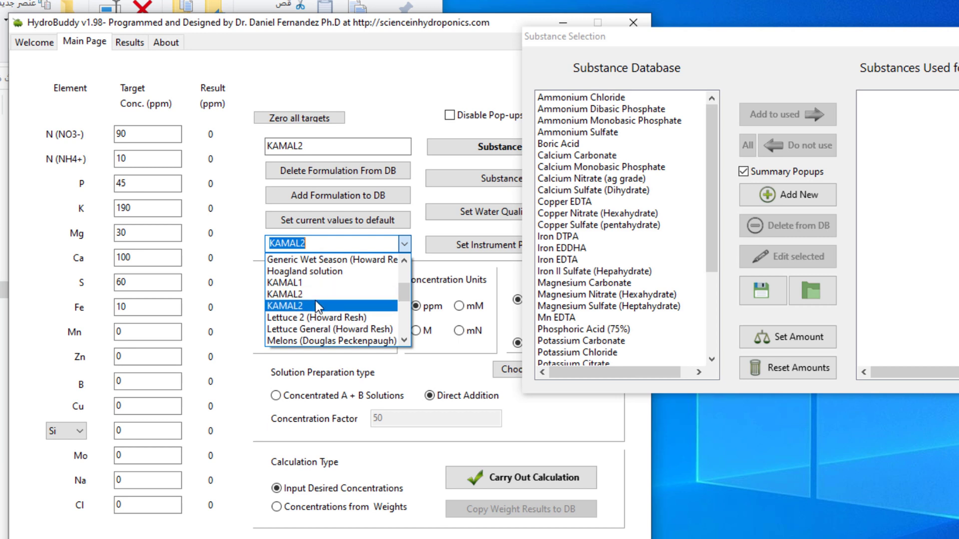
Delete the duplicate KAMAL2 formulation from the database and check the list of saved formulations.
left_click(312, 302)
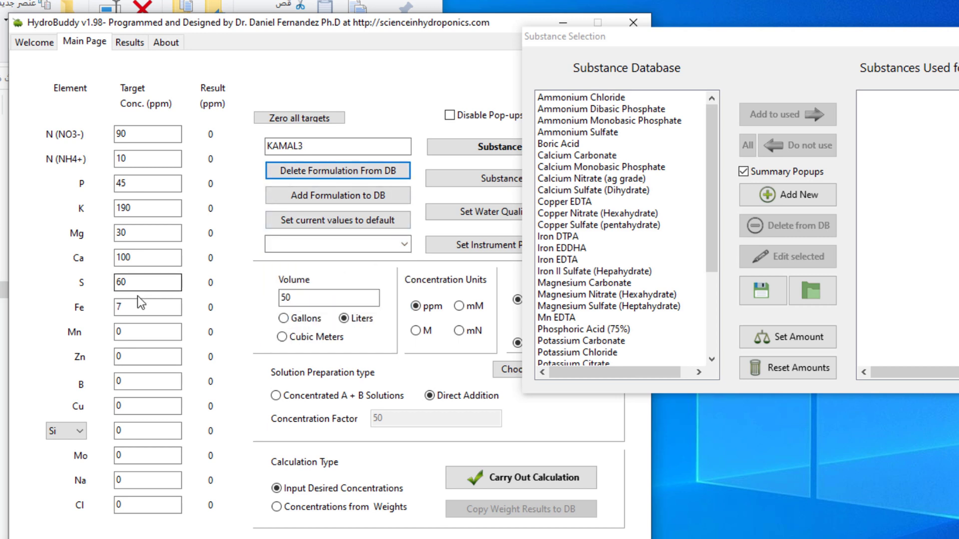
left_click_drag(129, 306, 104, 311)
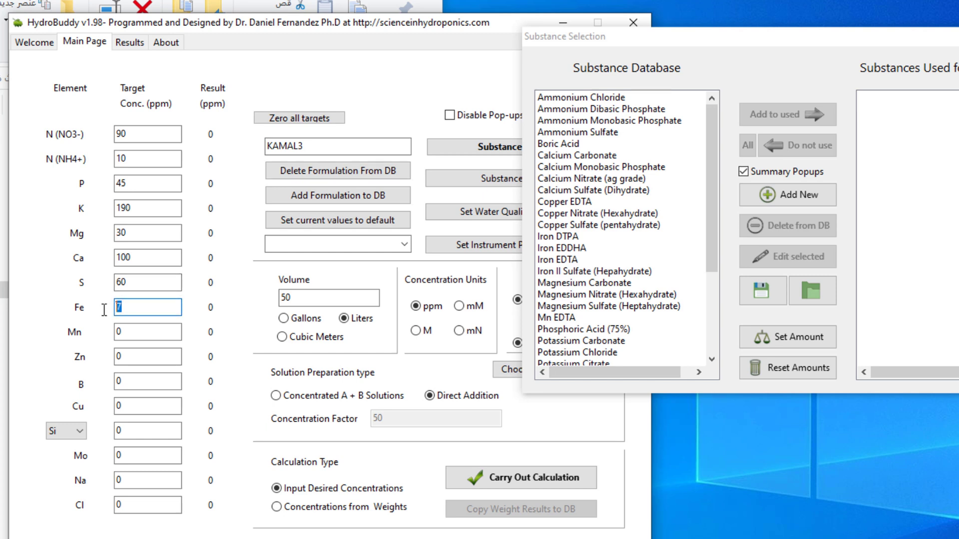
left_click(401, 245)
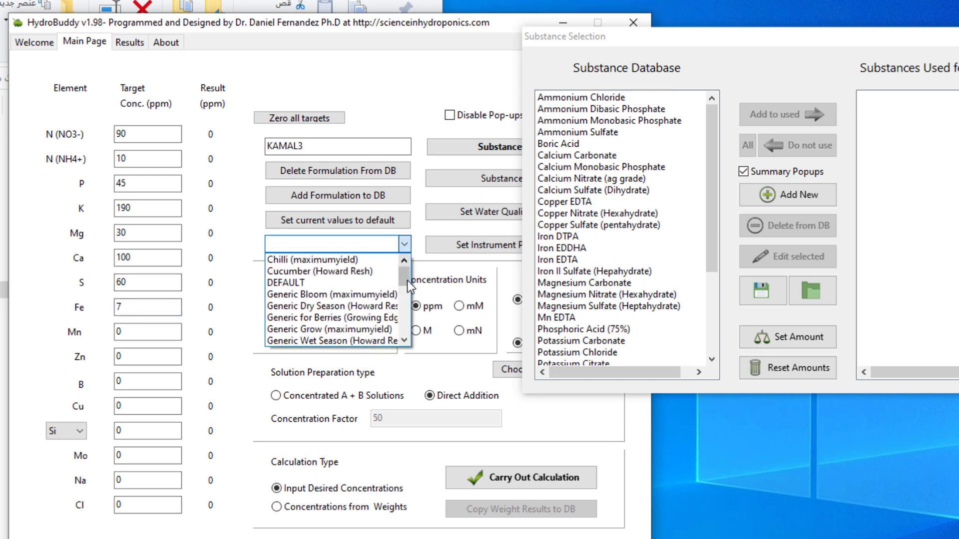
scroll(407, 280, "down", 2)
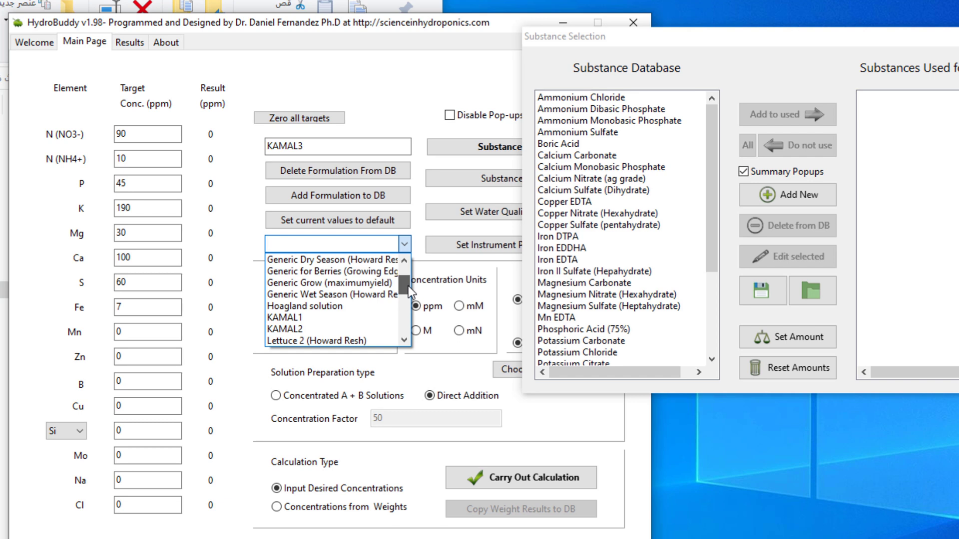
Set the Fe target concentration to 10 ppm and save the formulation to the database as KAMAL3.
left_click(148, 307)
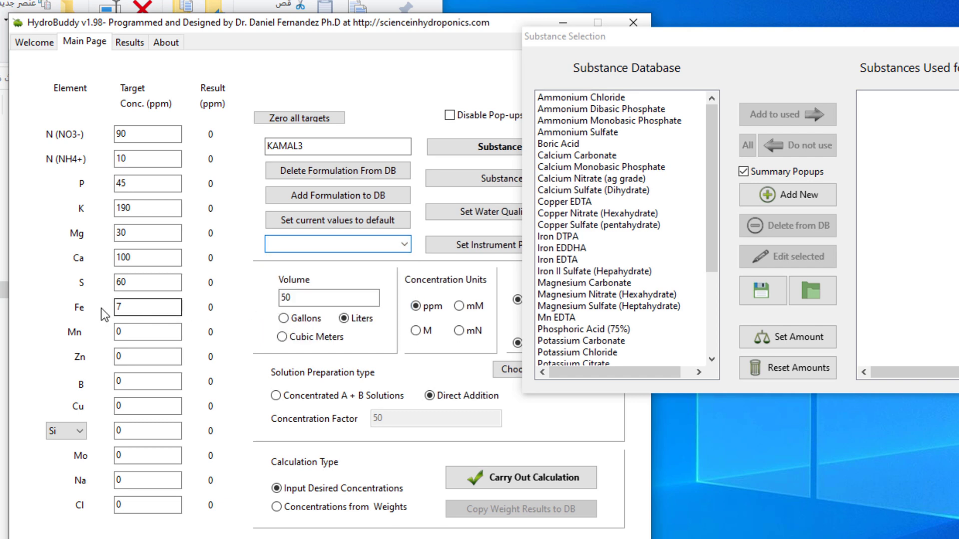
key("Tab")
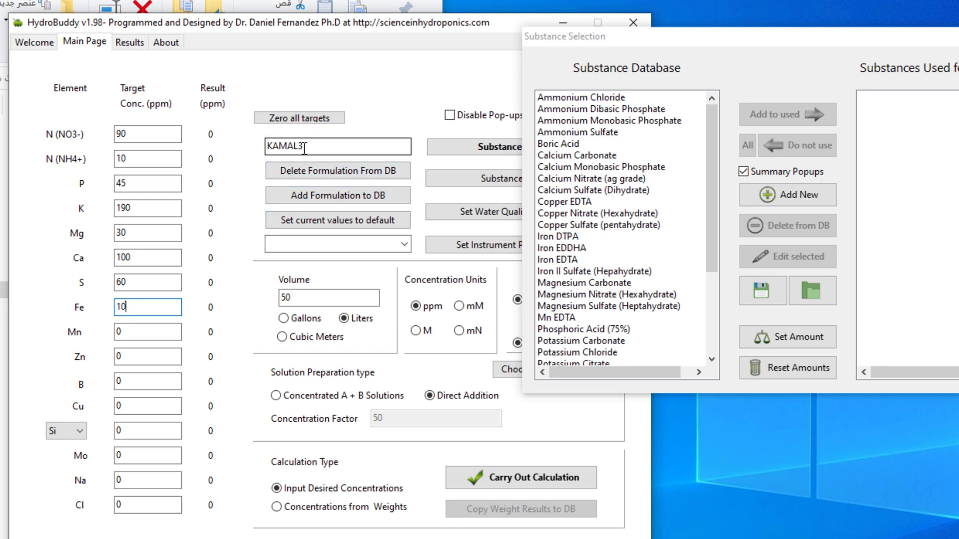
left_click_drag(298, 147, 303, 147)
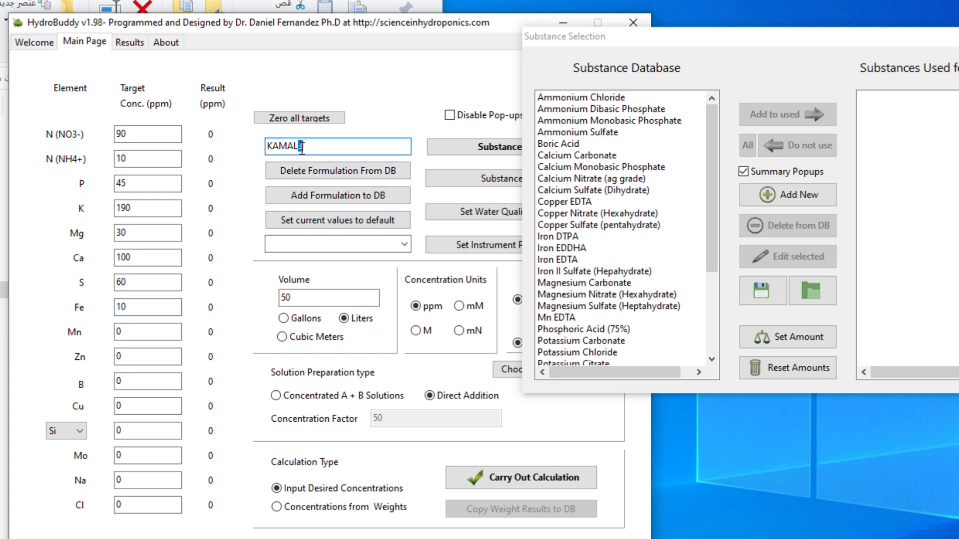
left_click(334, 195)
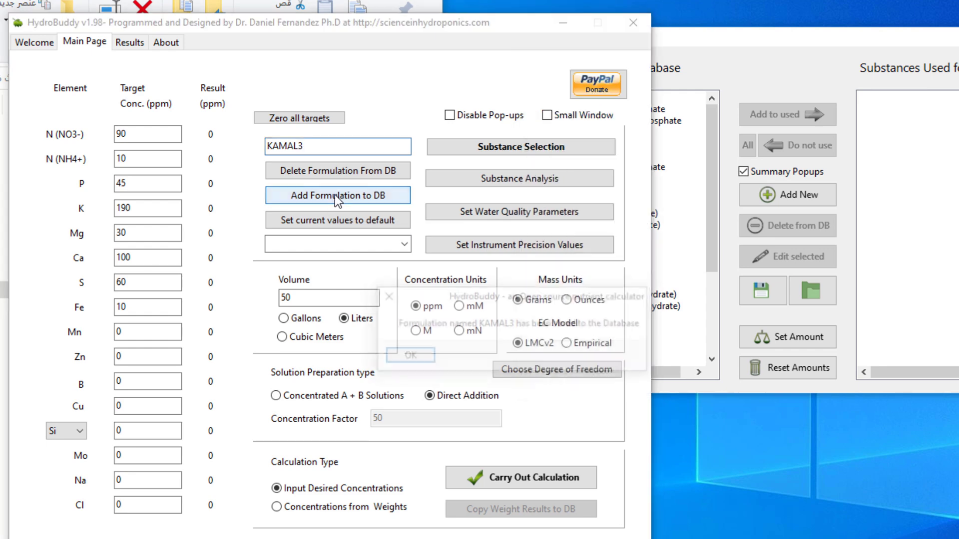
left_click(398, 357)
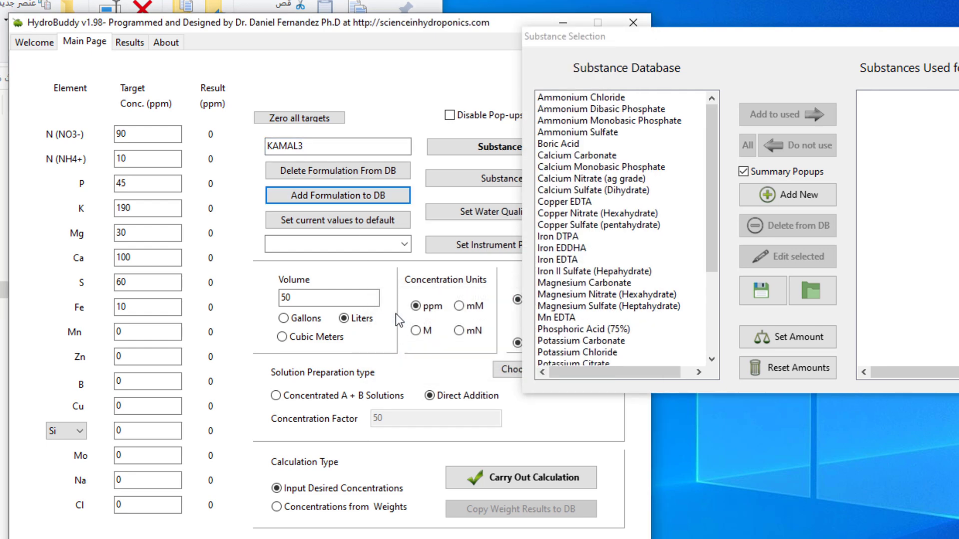
Load the saved KAMAL1 formulation and then KAMAL2 to compare their target concentrations.
left_click(120, 313)
left_click(398, 244)
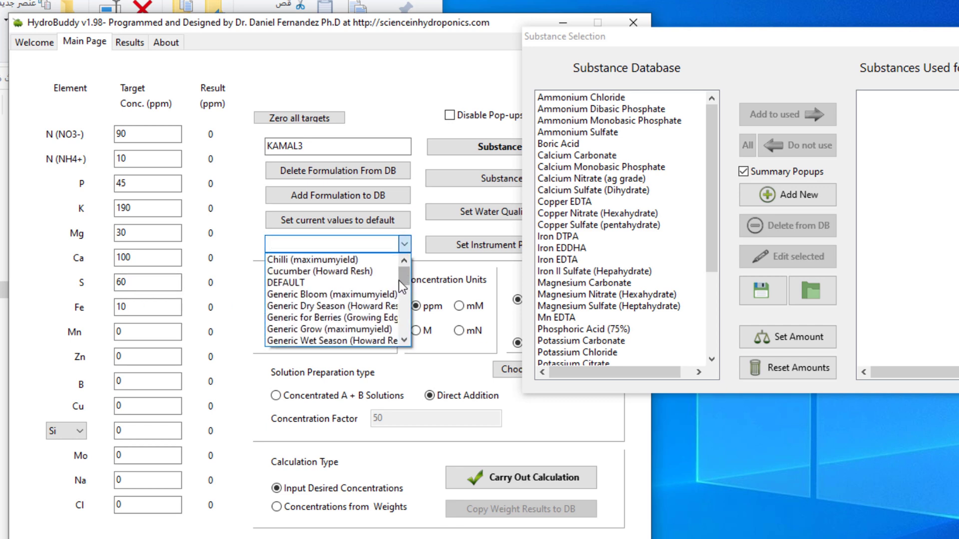
left_click_drag(403, 280, 409, 289)
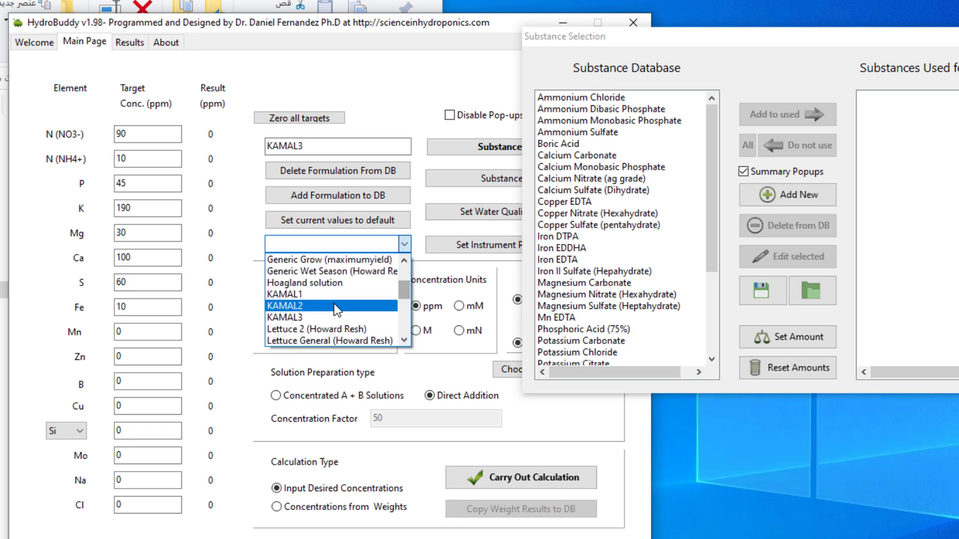
left_click(310, 296)
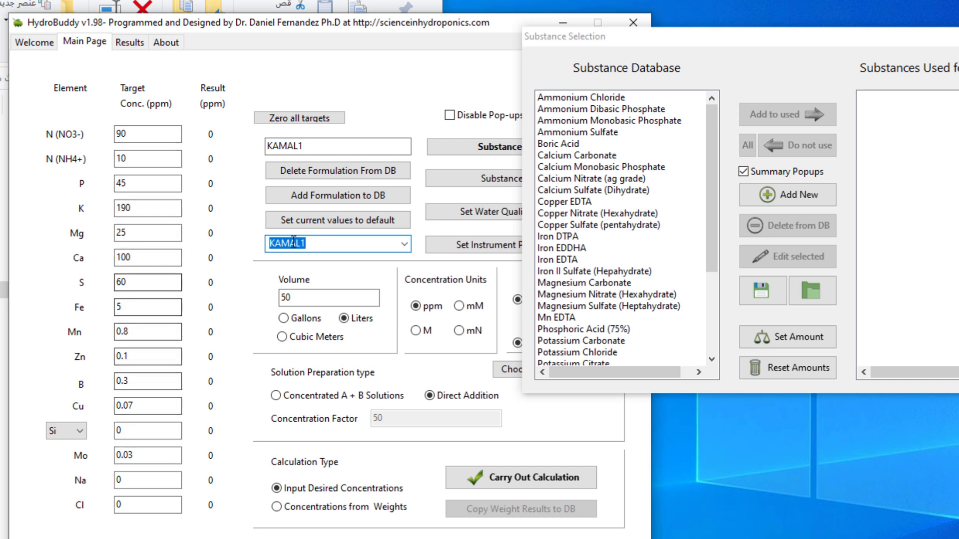
left_click(404, 244)
left_click(340, 273)
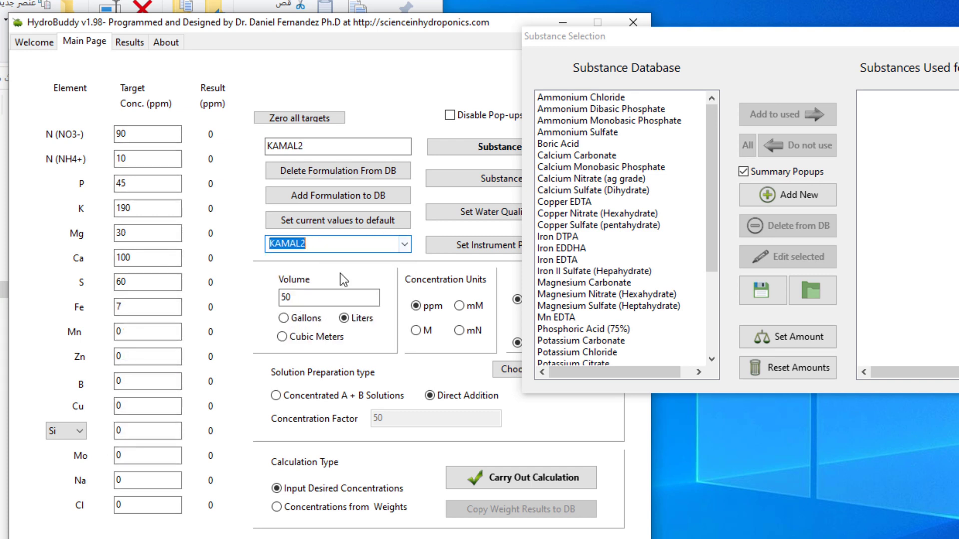
Load KAMAL1, KAMAL2 and KAMAL3 in turn to compare the target concentrations of all three saved formulations.
left_click(403, 242)
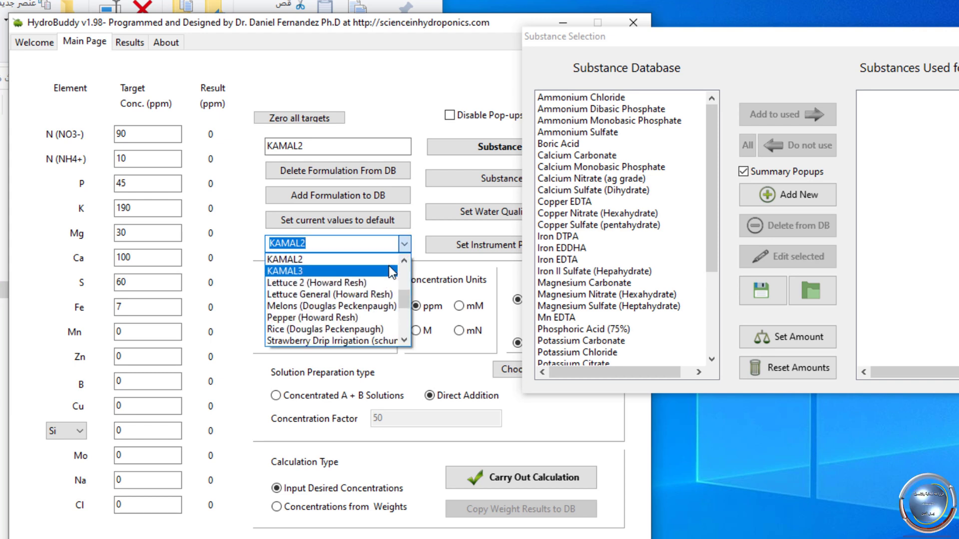
scroll(344, 279, "up", 1)
left_click(334, 281)
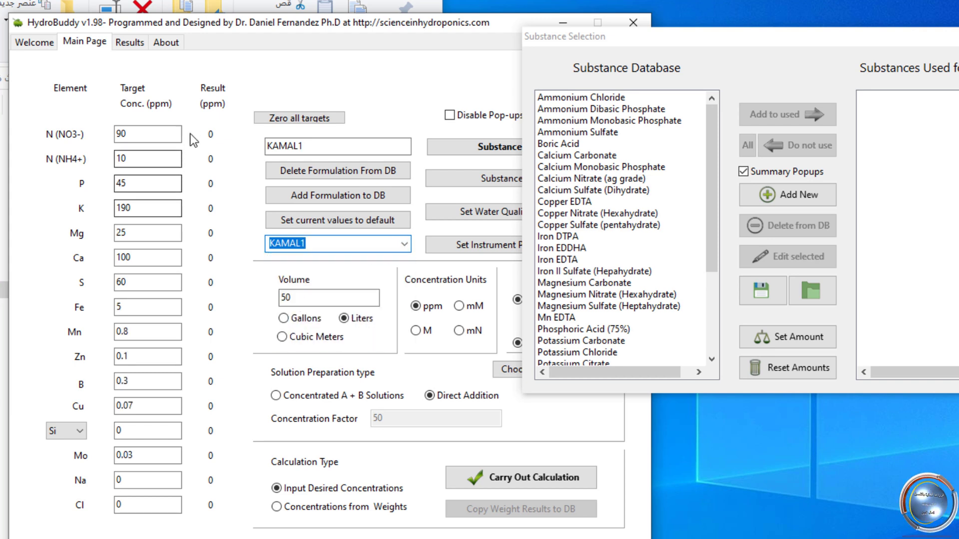
left_click(404, 243)
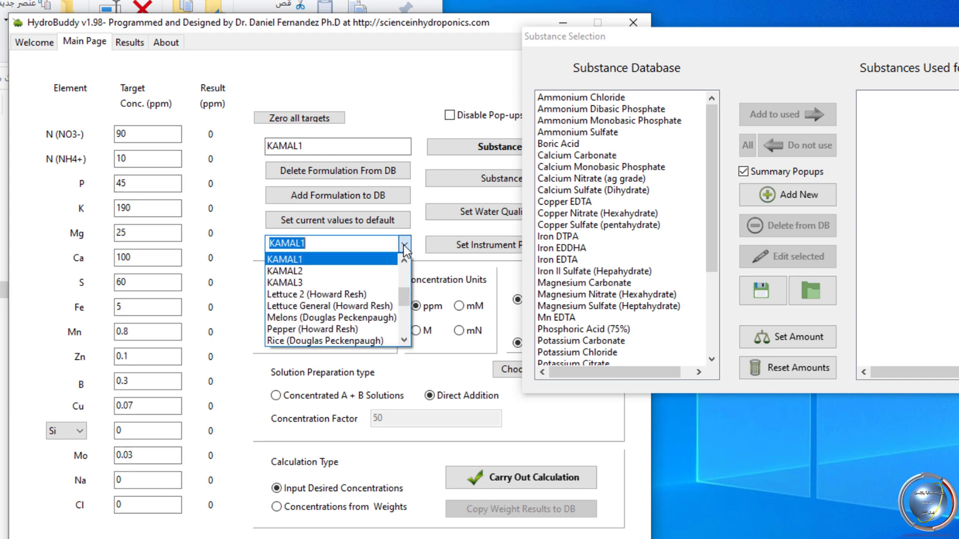
left_click(380, 270)
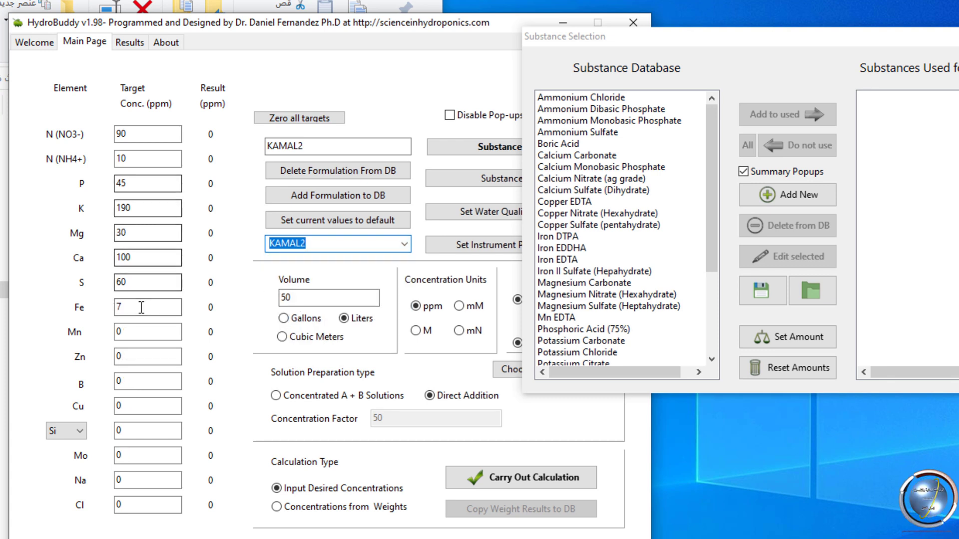
left_click(405, 243)
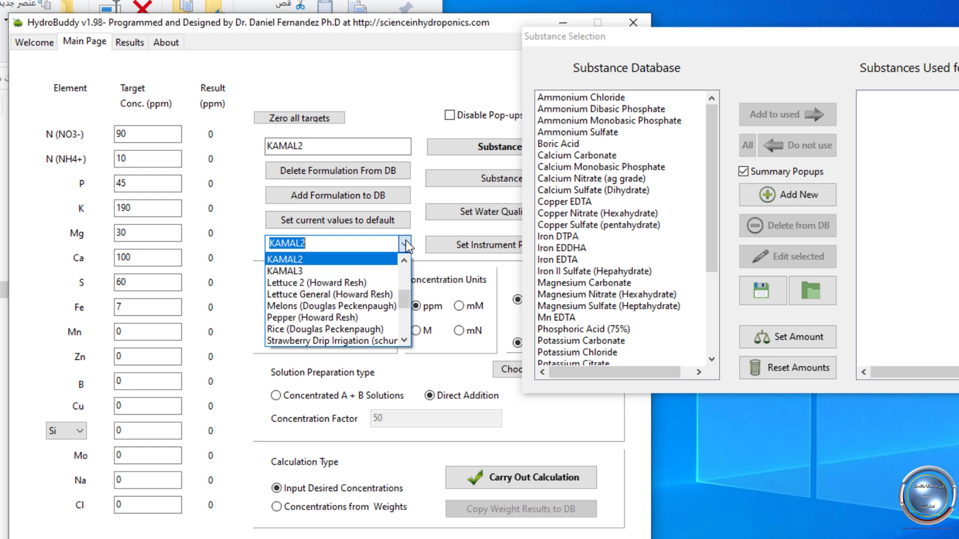
left_click(364, 273)
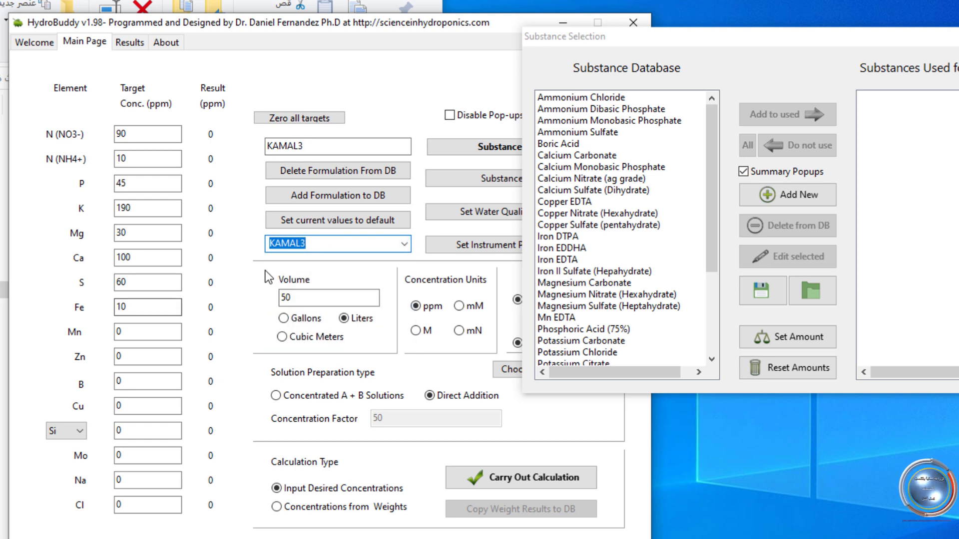
Load the KAMAL2 formulation and delete it from the formulation database.
left_click(403, 244)
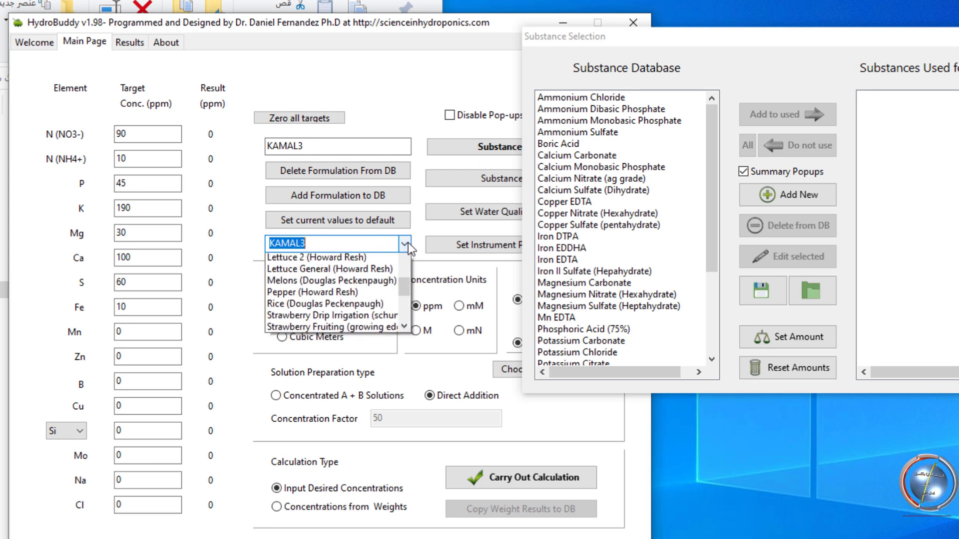
scroll(369, 259, "up", 1)
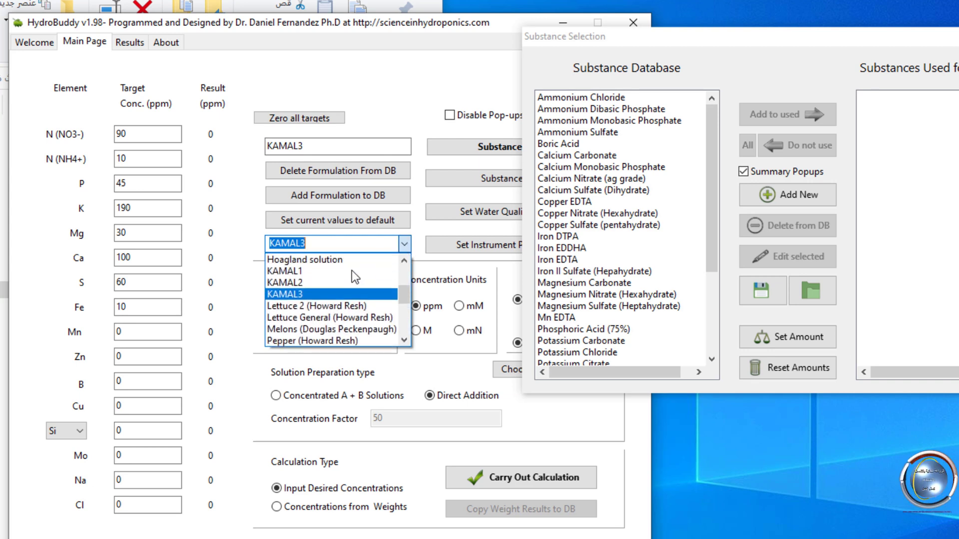
left_click(325, 282)
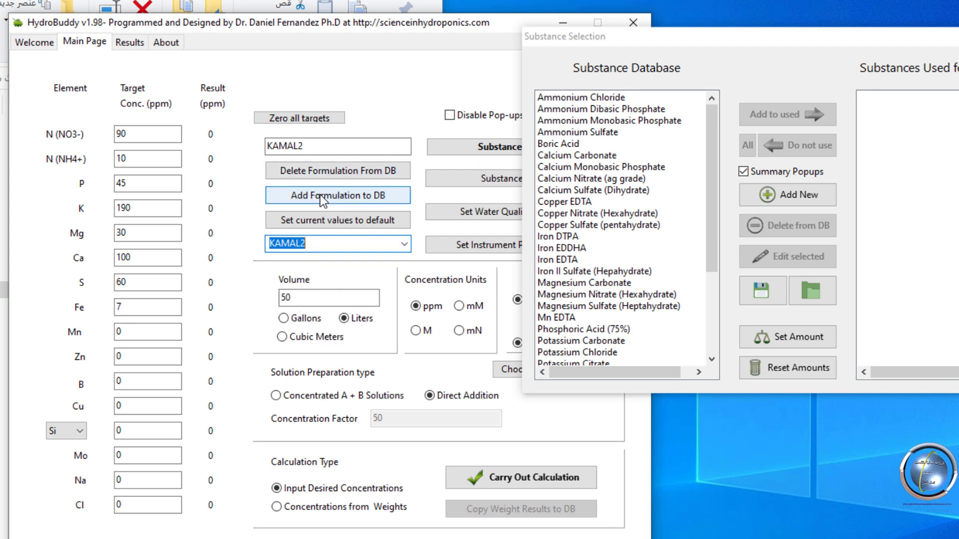
left_click(322, 168)
Load the KAMAL3 formulation, rename it KAMAL2 and add it to the formulation database.
left_click(404, 244)
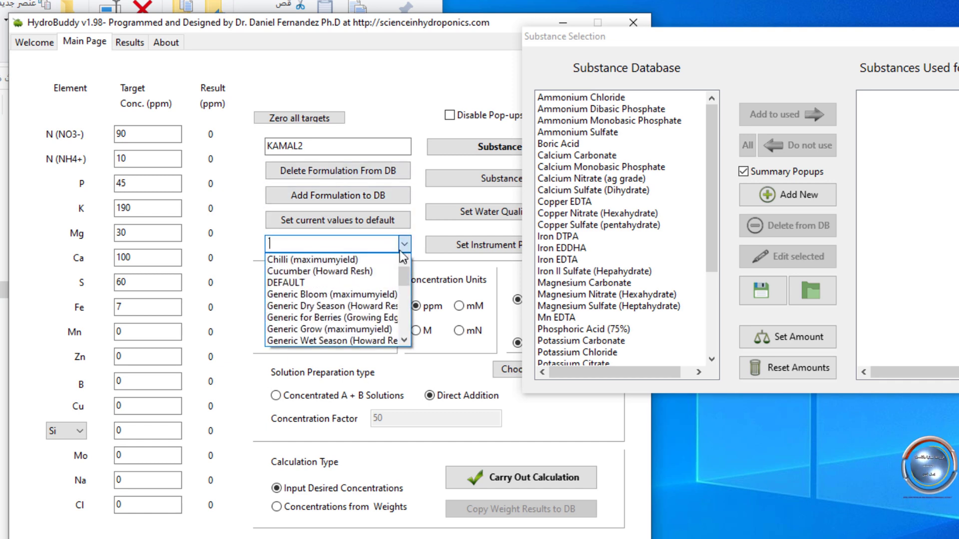
scroll(356, 283, "down", 3)
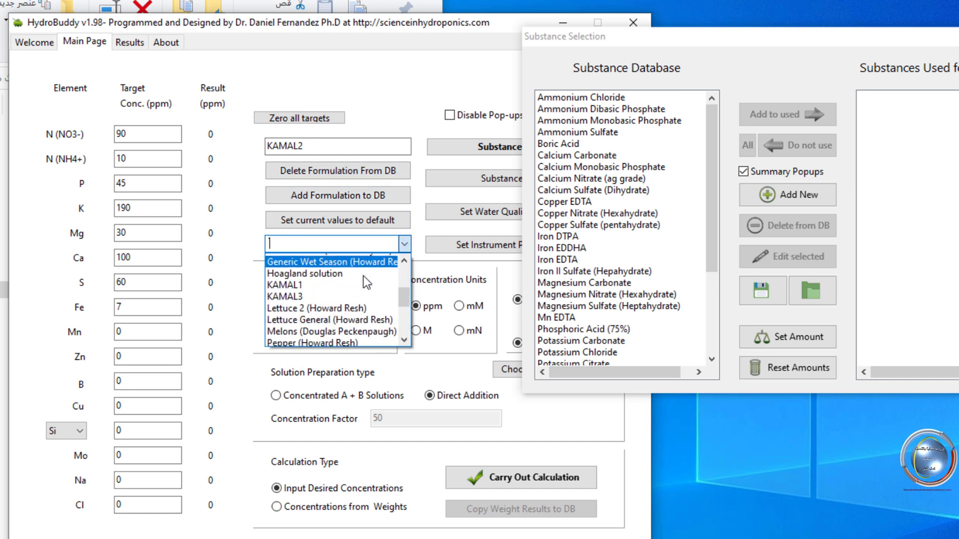
left_click(331, 271)
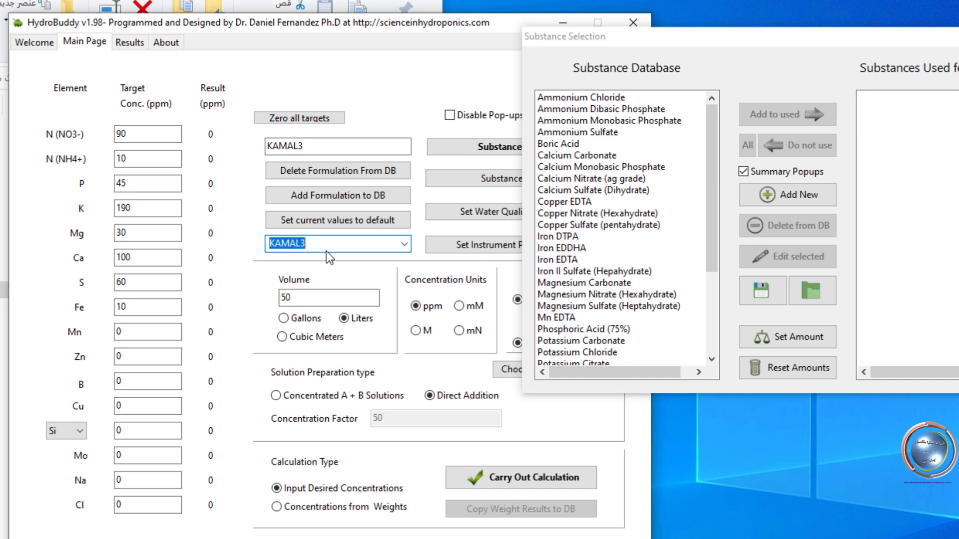
left_click_drag(298, 147, 315, 146)
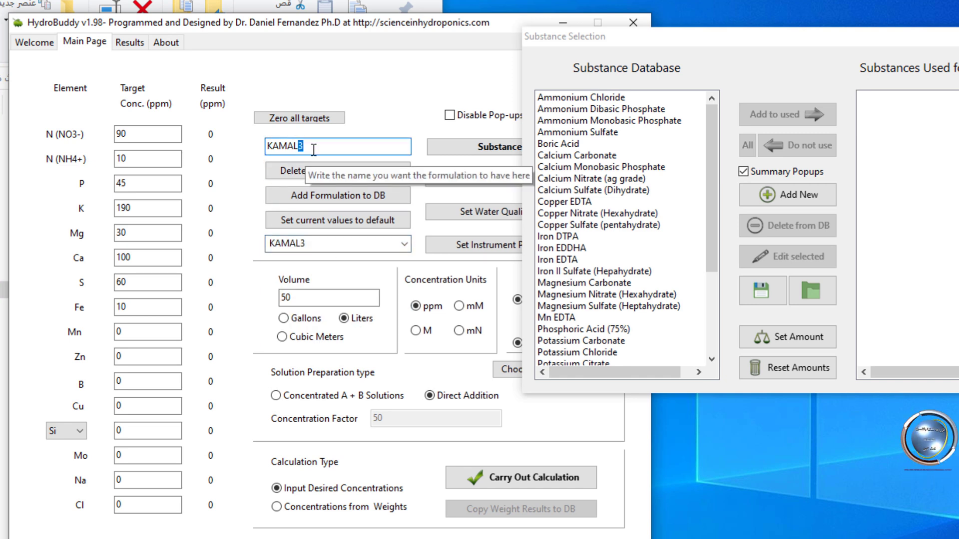
type("2")
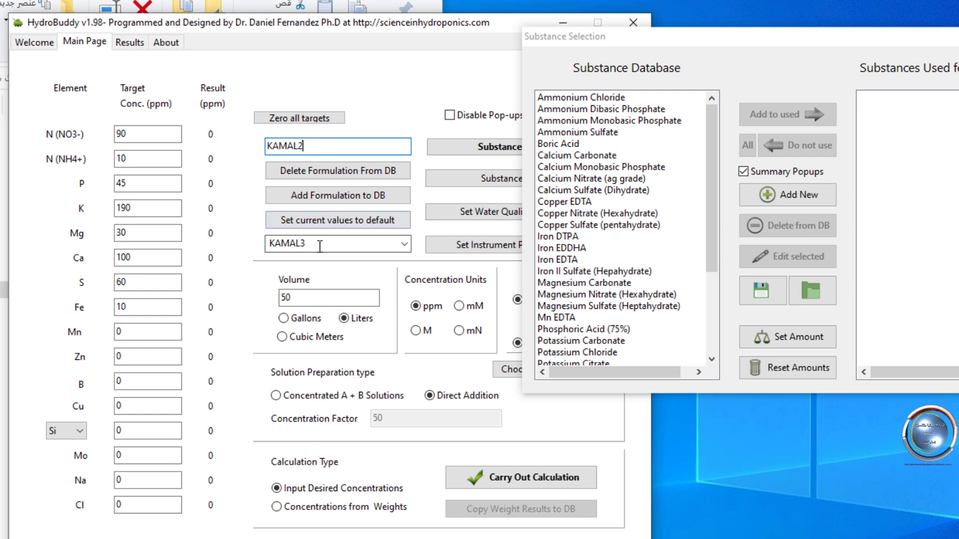
left_click(327, 195)
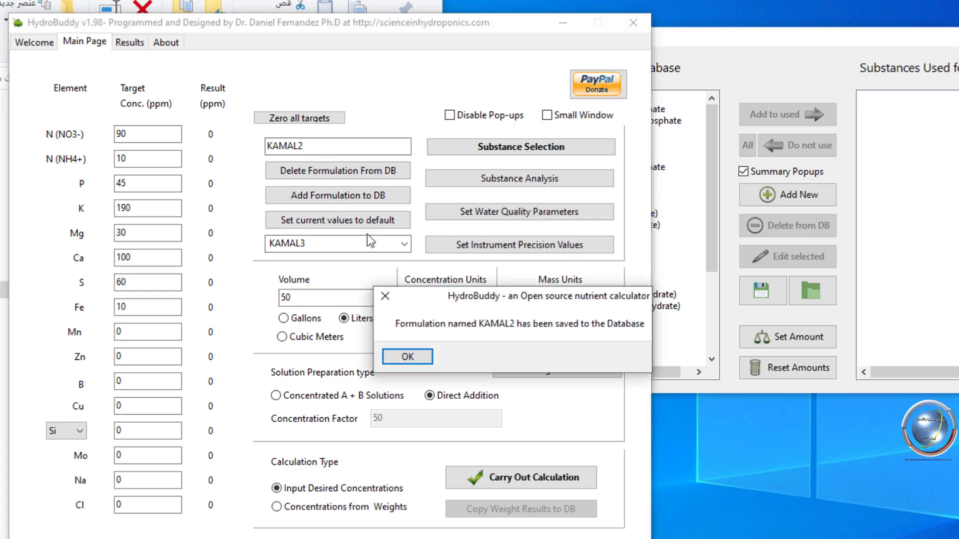
left_click(399, 356)
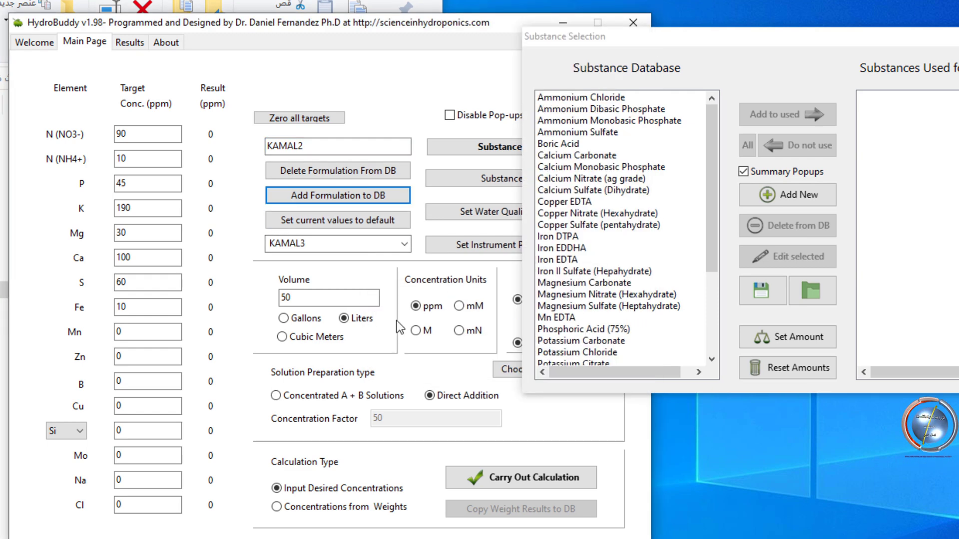
Load the original KAMAL3 formulation and delete it from the formulation database.
left_click(405, 244)
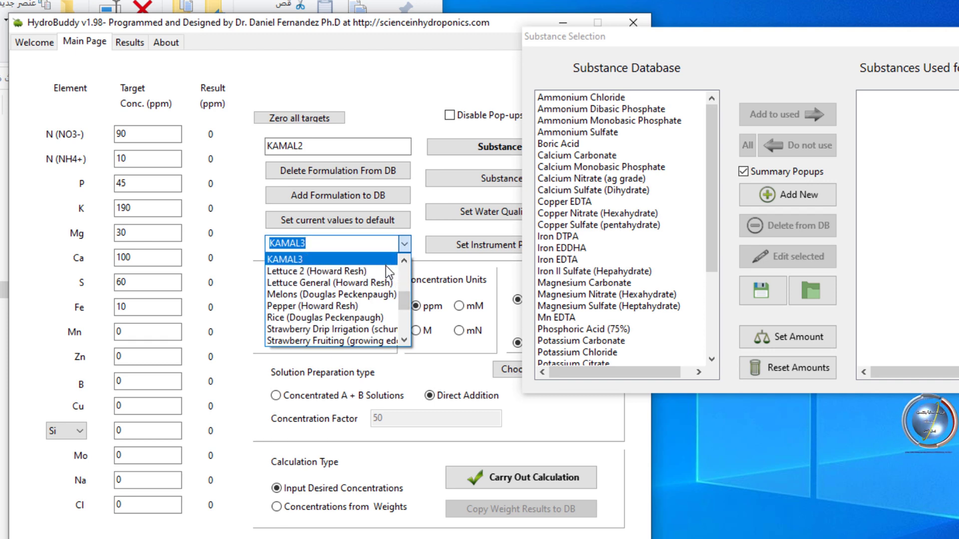
left_click(403, 261)
left_click(403, 261)
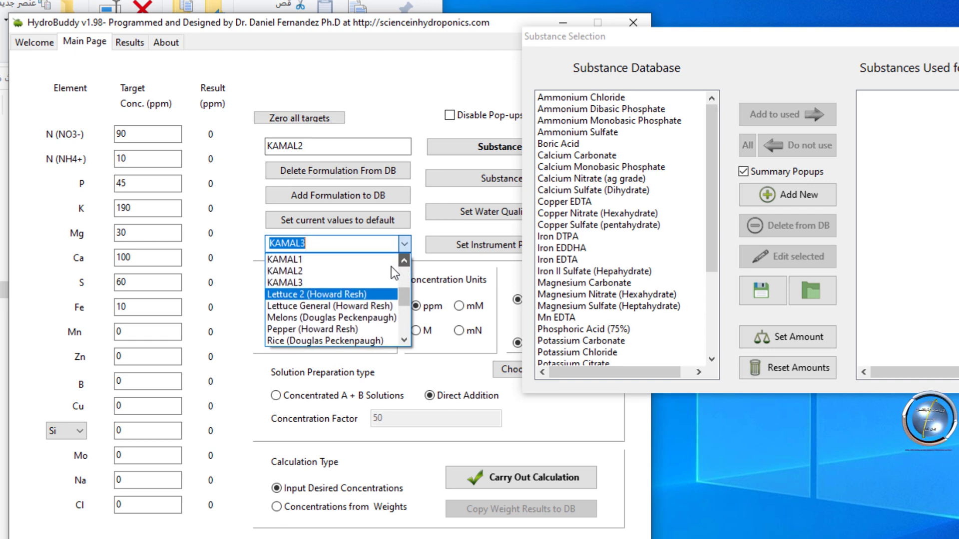
left_click(317, 280)
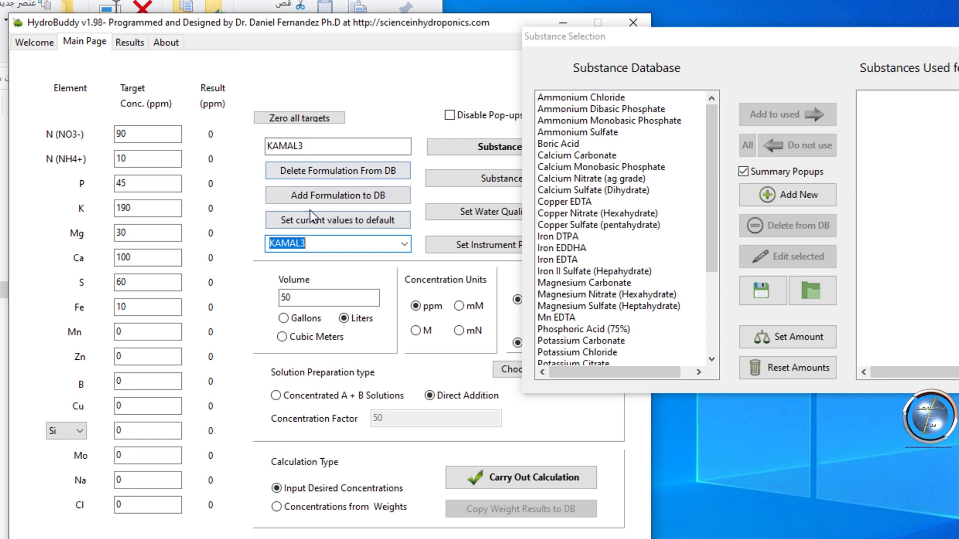
left_click(335, 172)
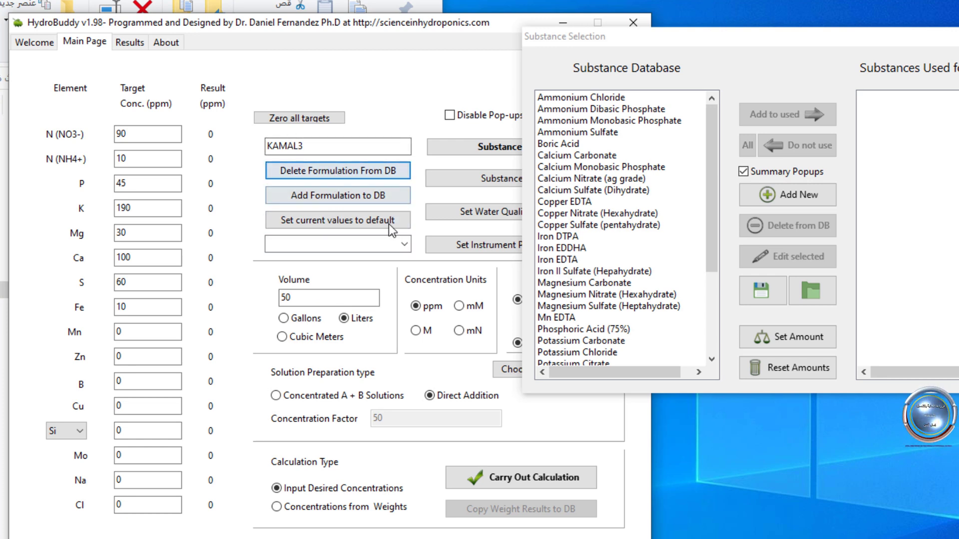
Load the KAMAL1 formulation from the formulation database to review its target concentrations.
left_click(404, 245)
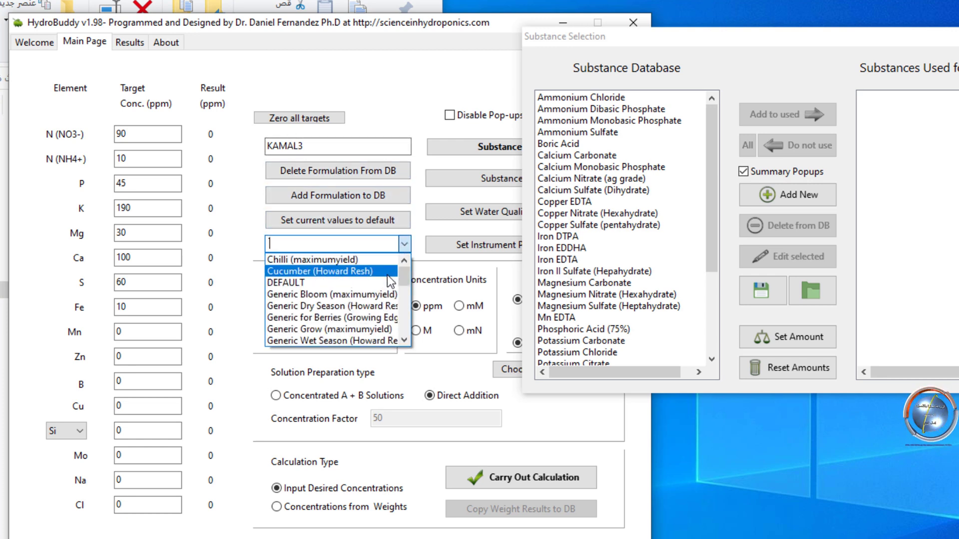
scroll(369, 278, "down", 3)
scroll(369, 277, "down", 1)
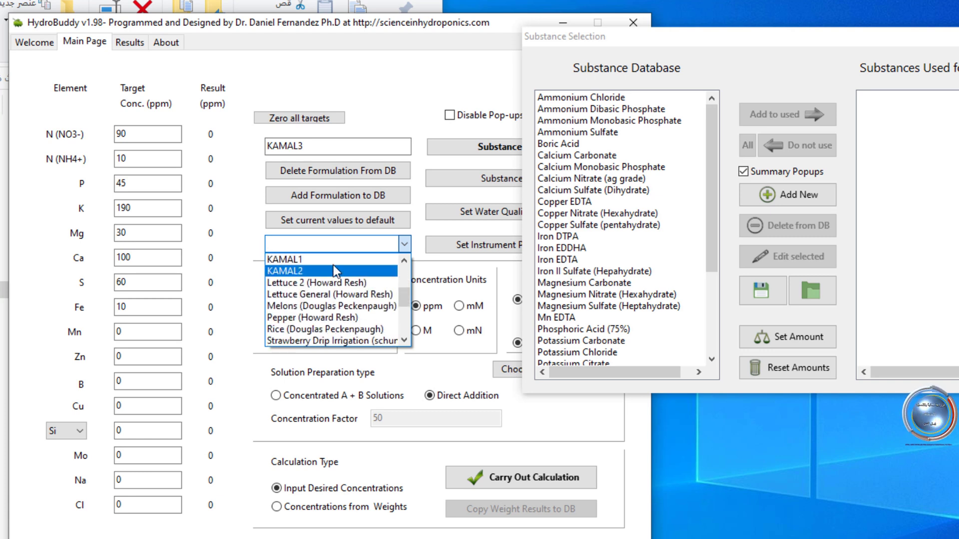
left_click(331, 262)
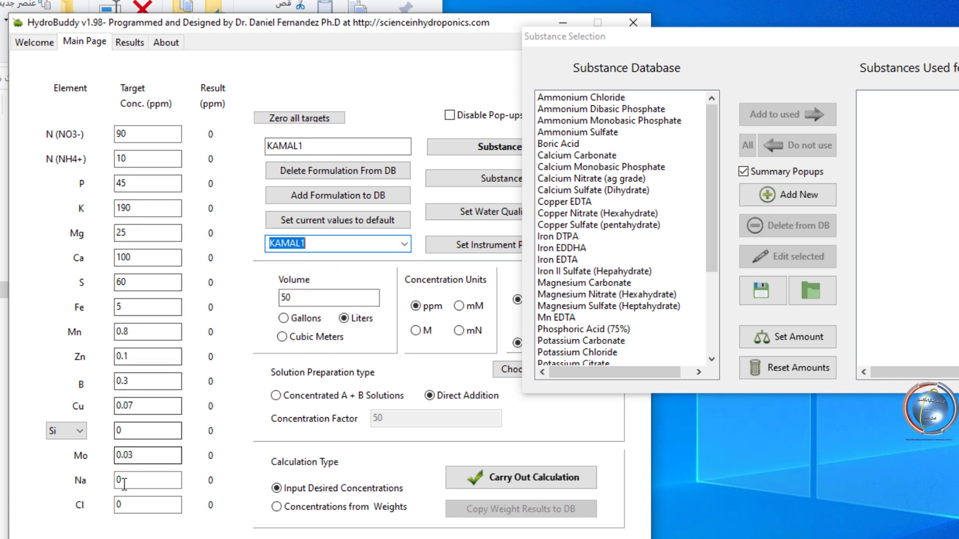
Load the KAMAL2 formulation and set its phosphorus (P) target concentration to 50 ppm.
left_click(400, 245)
left_click(370, 270)
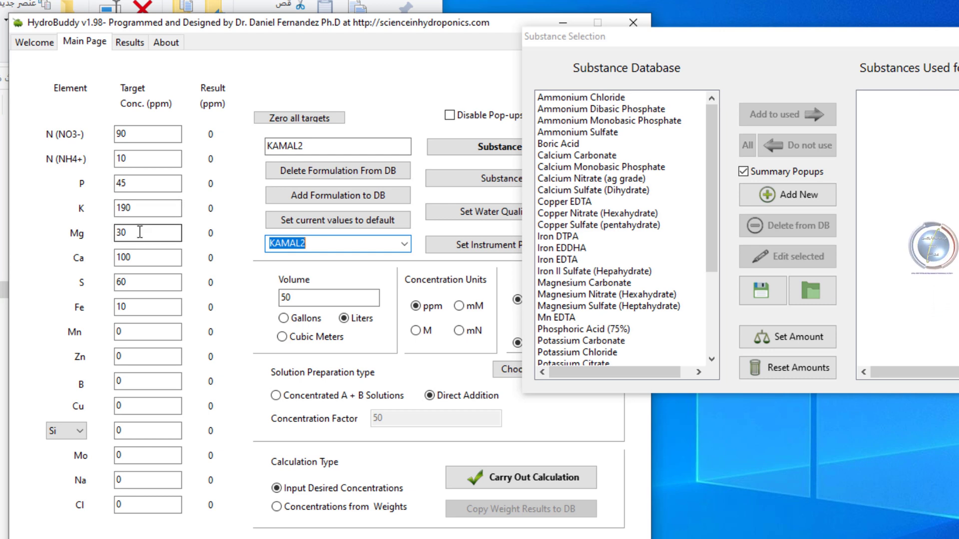
double_click(123, 188)
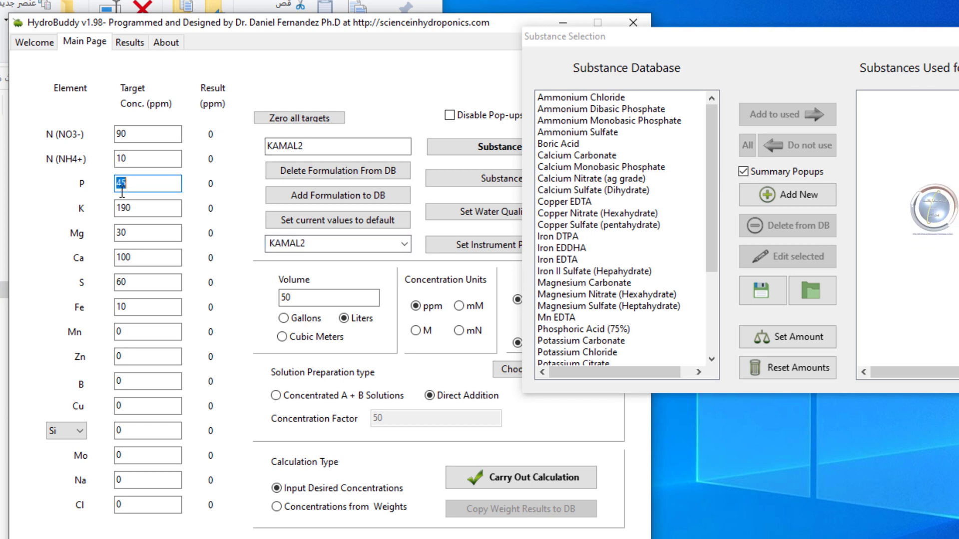
type("5")
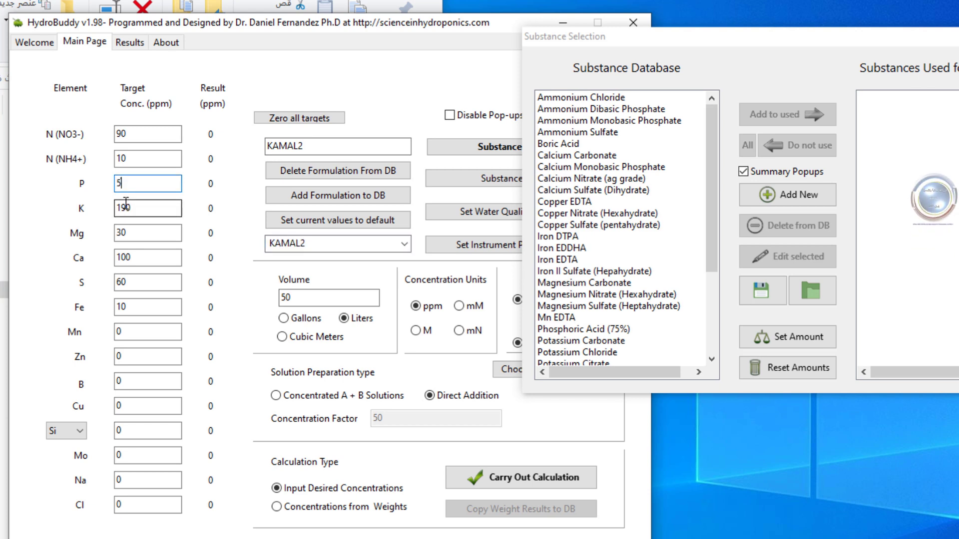
type("0")
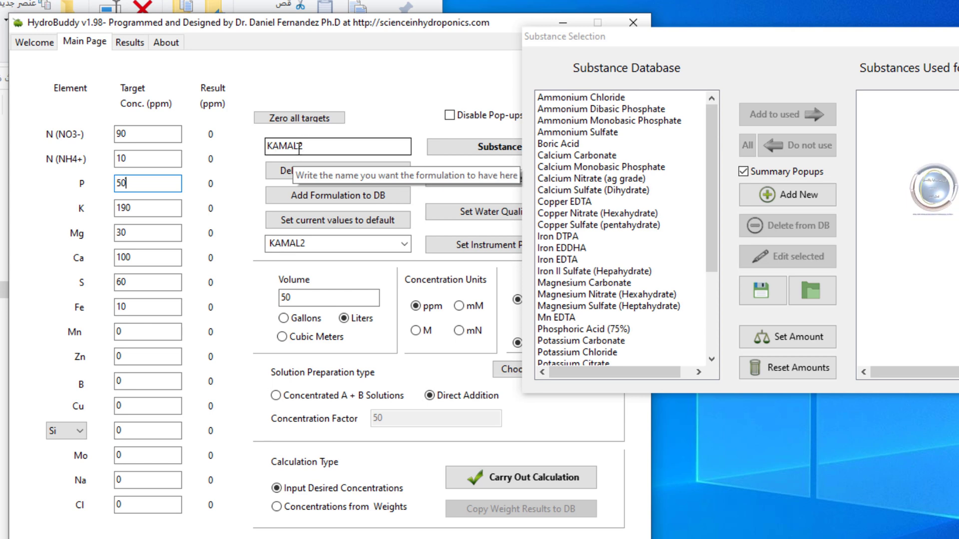
Rename the modified formulation KAMAL3 and add it to the formulation database.
left_click_drag(299, 150, 308, 149)
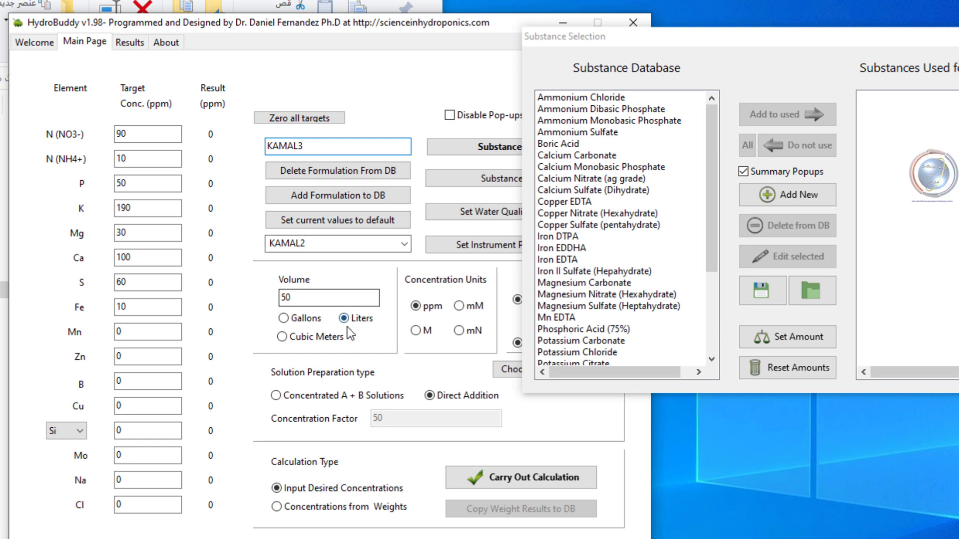
left_click(341, 199)
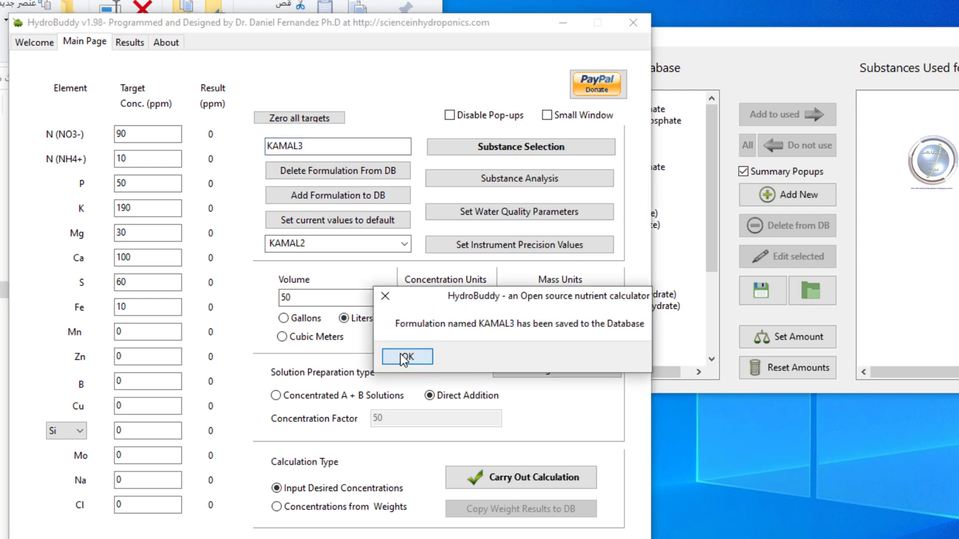
left_click(400, 356)
Load KAMAL2, KAMAL1, KAMAL2 again and KAMAL3 in turn to compare their target concentrations, especially phosphorus.
left_click(405, 250)
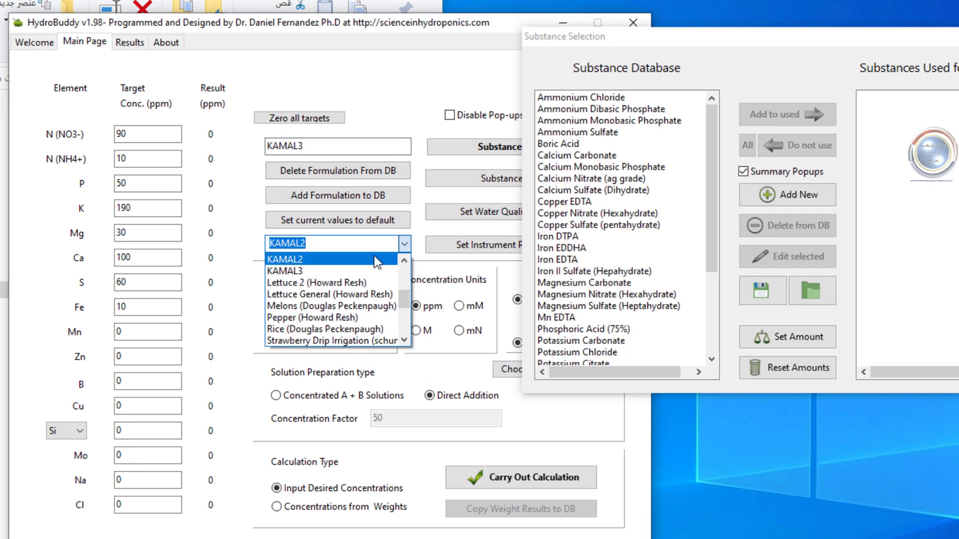
left_click(359, 259)
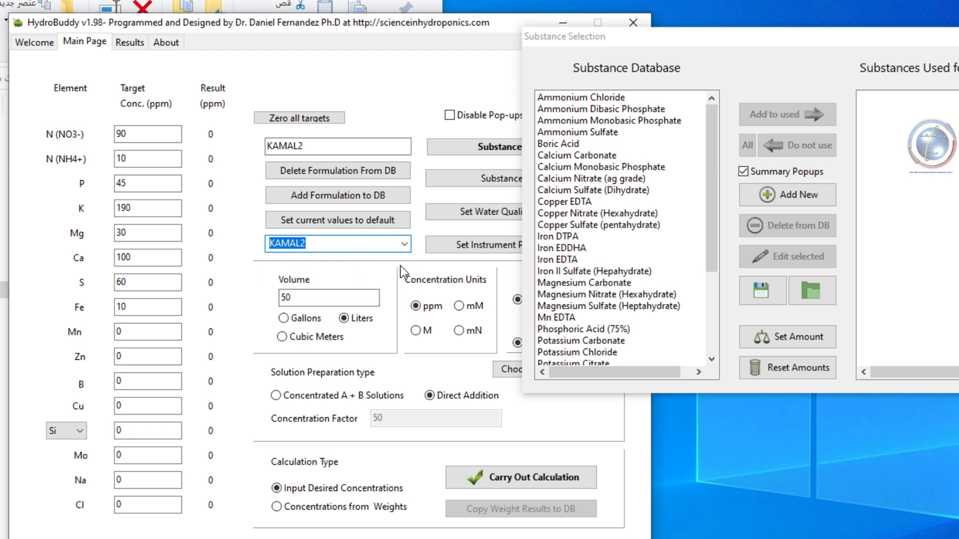
key("alt+Down")
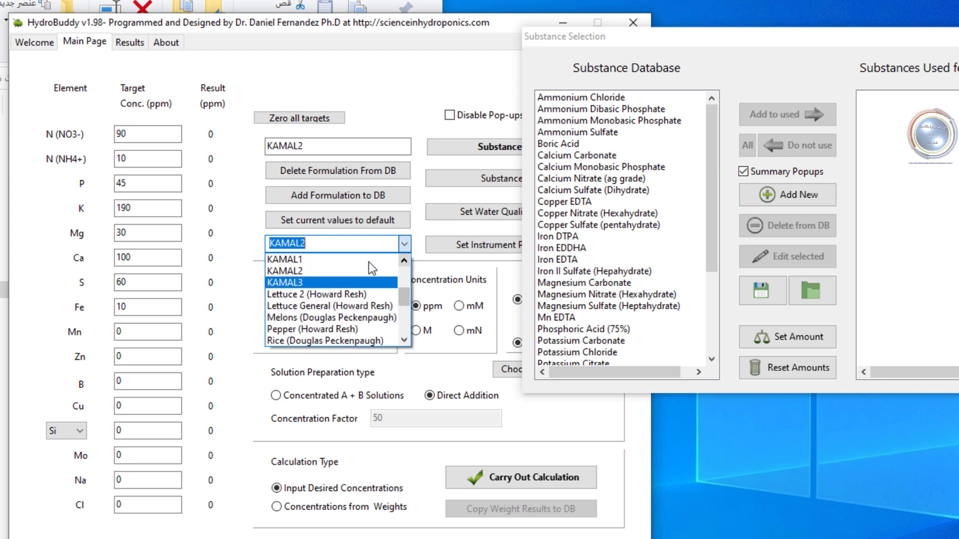
left_click(340, 260)
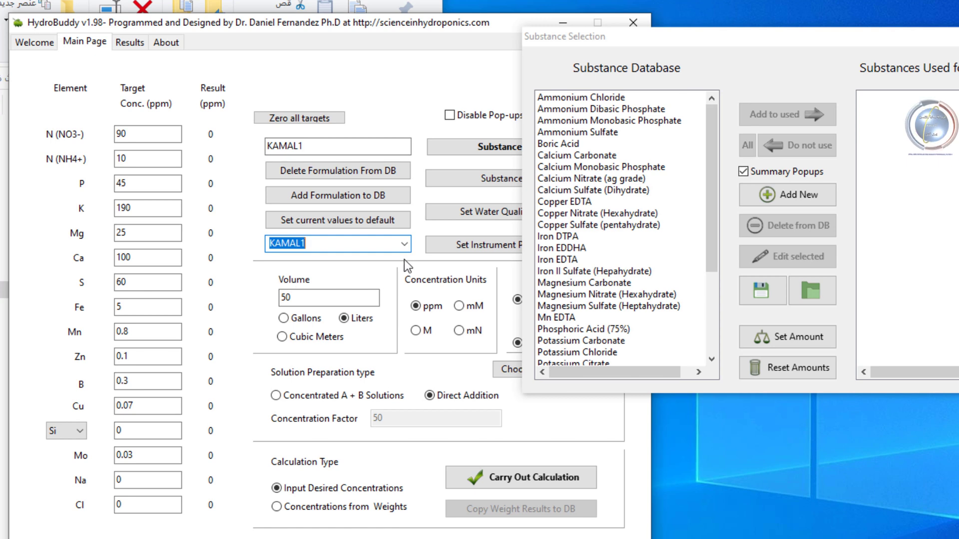
left_click(403, 245)
left_click(373, 270)
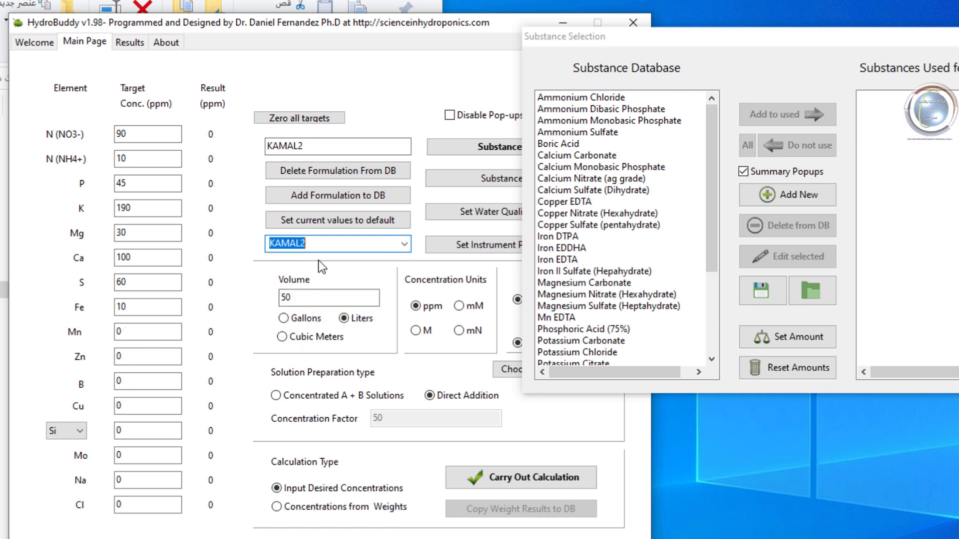
left_click(124, 185)
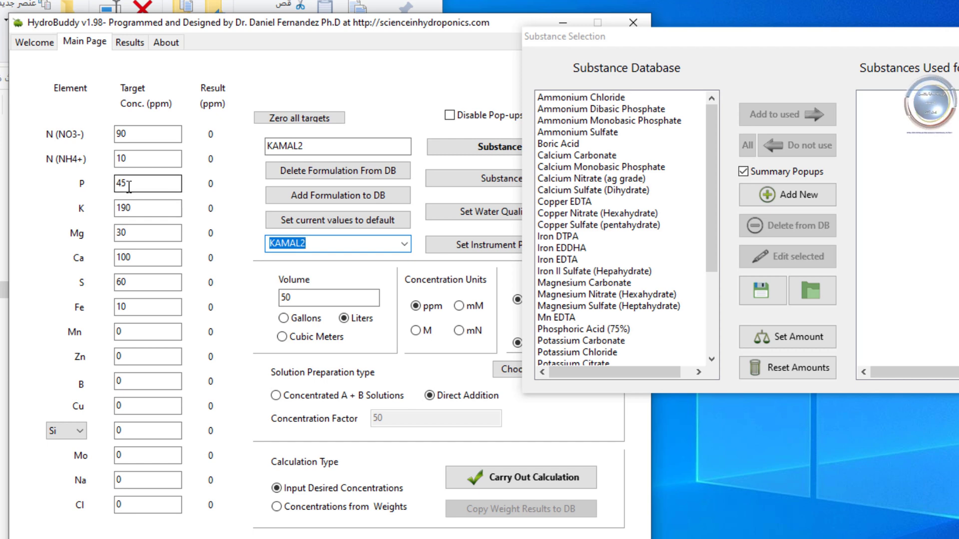
left_click(403, 245)
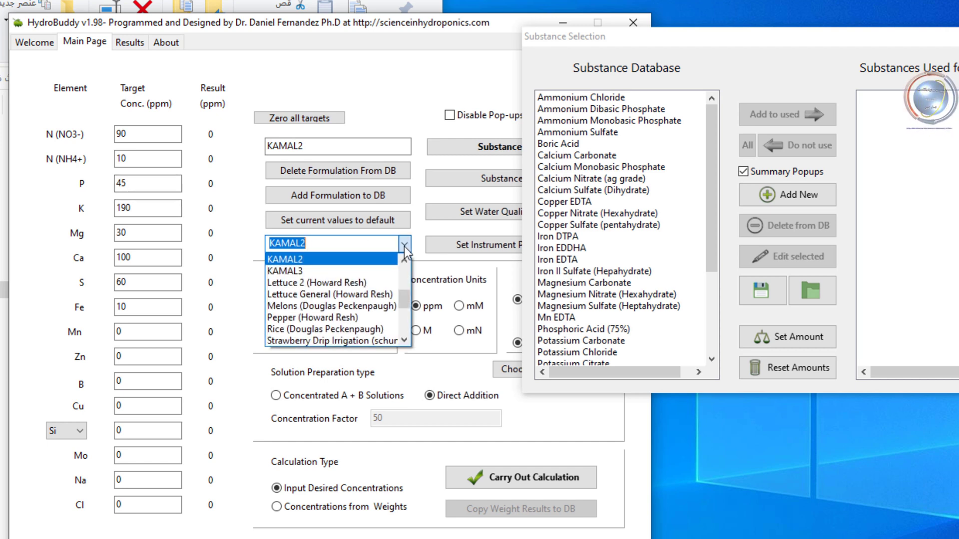
left_click(361, 270)
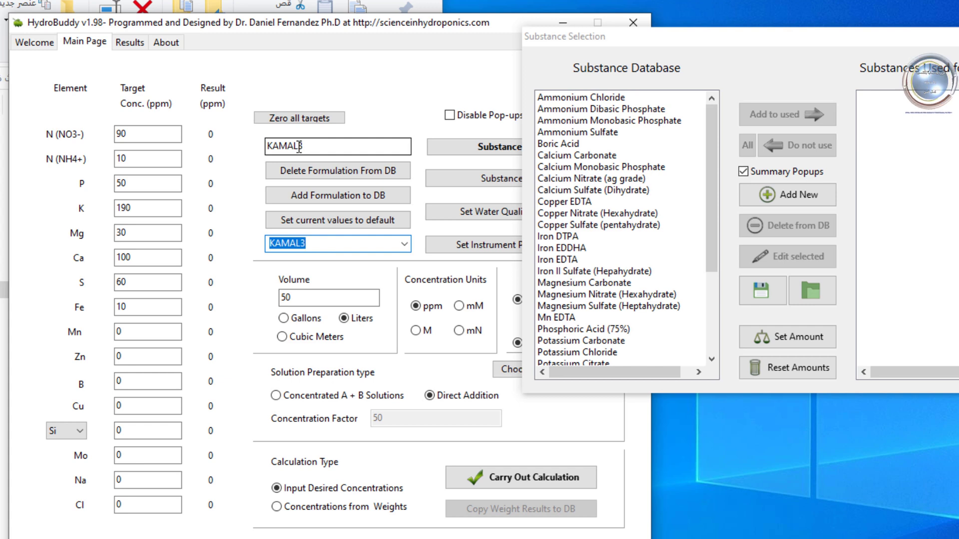
Load the KAMAL2 formulation and delete it from the formulation database.
left_click(406, 243)
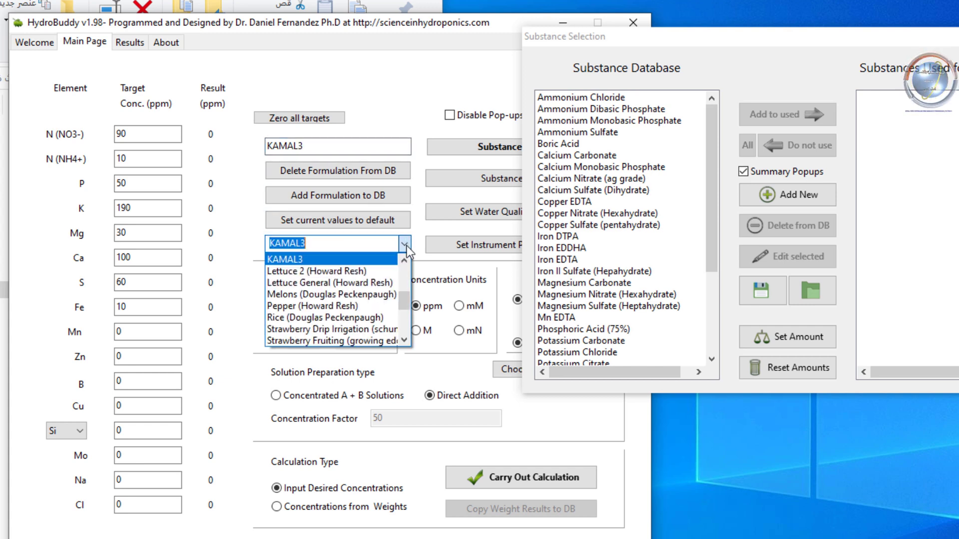
scroll(409, 262, "up", 2)
left_click(318, 257)
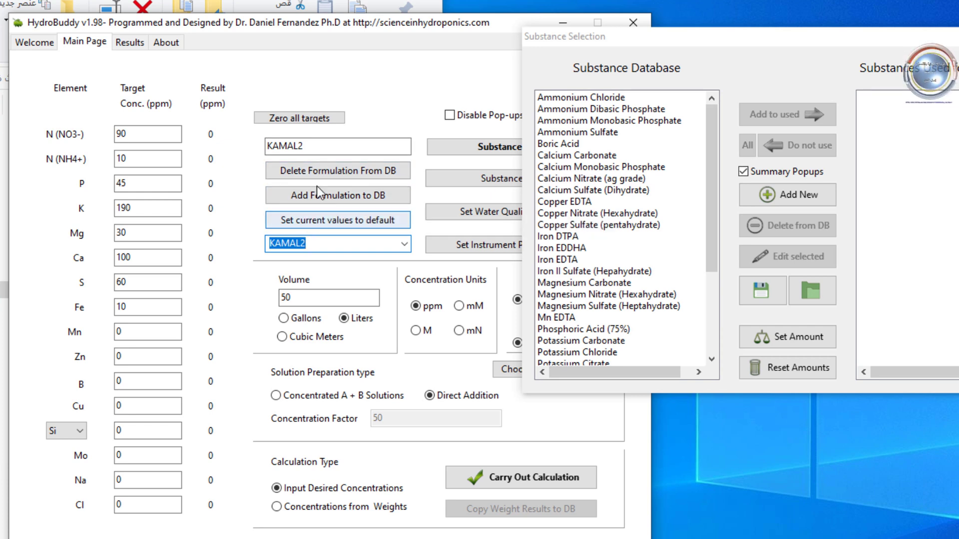
left_click(317, 172)
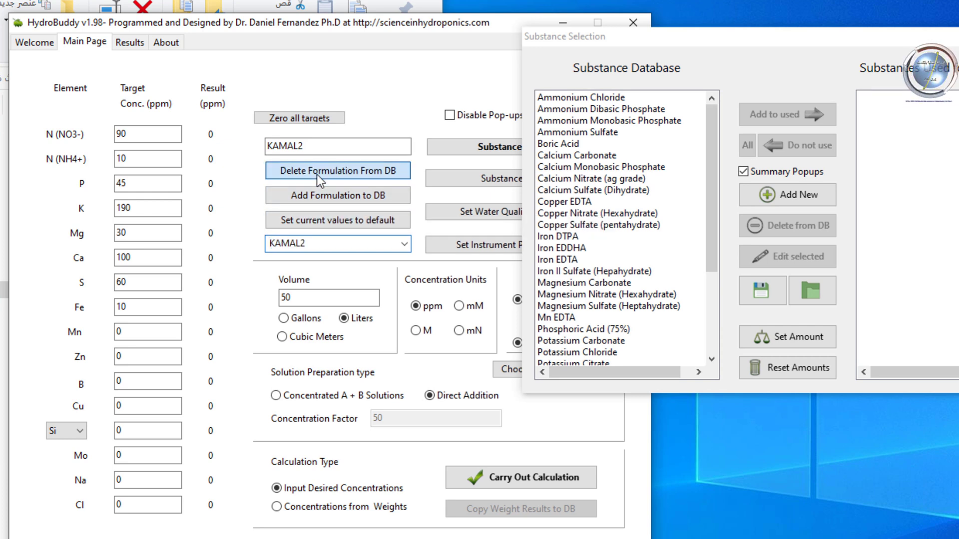
Load the KAMAL3 formulation, rename it KAMAL2 and add it to the formulation database.
left_click(404, 244)
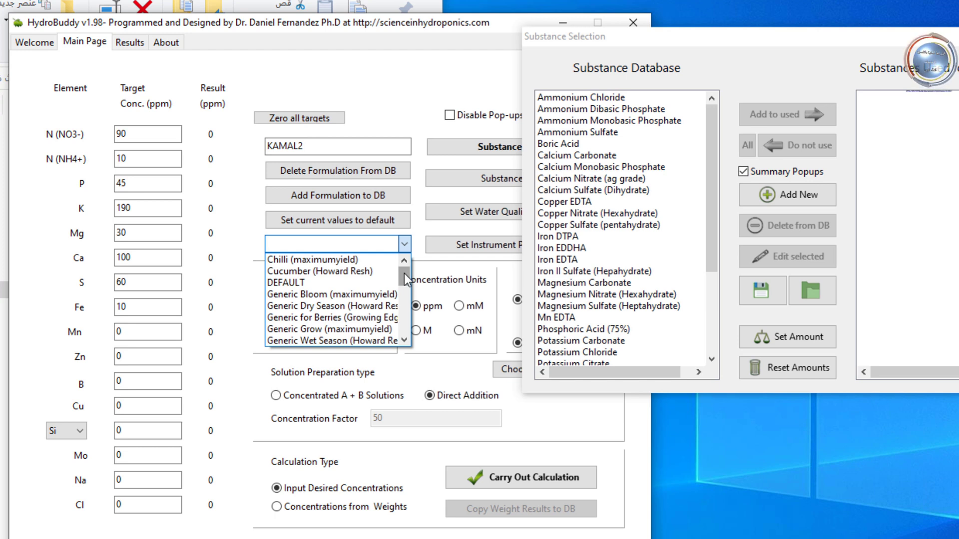
left_click_drag(404, 274, 403, 287)
left_click(324, 306)
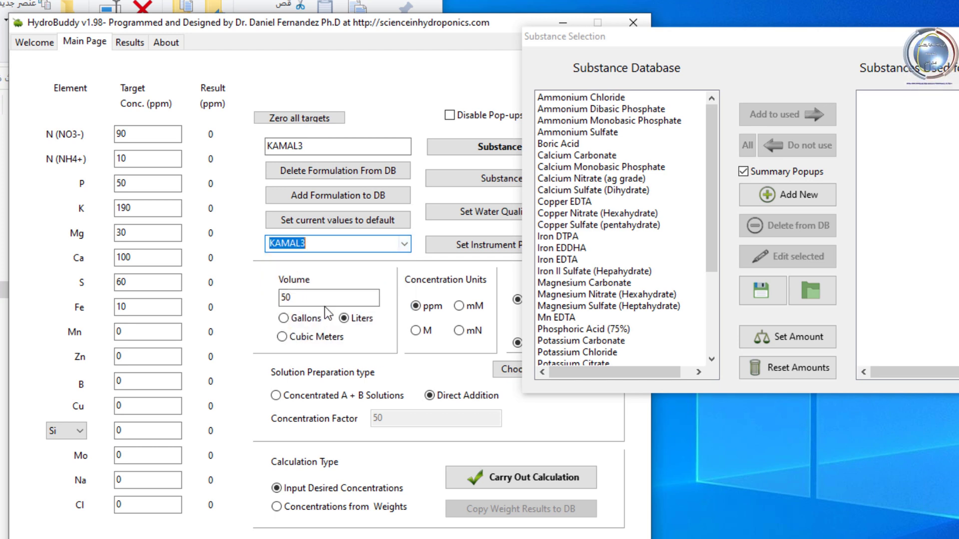
left_click_drag(299, 146, 311, 147)
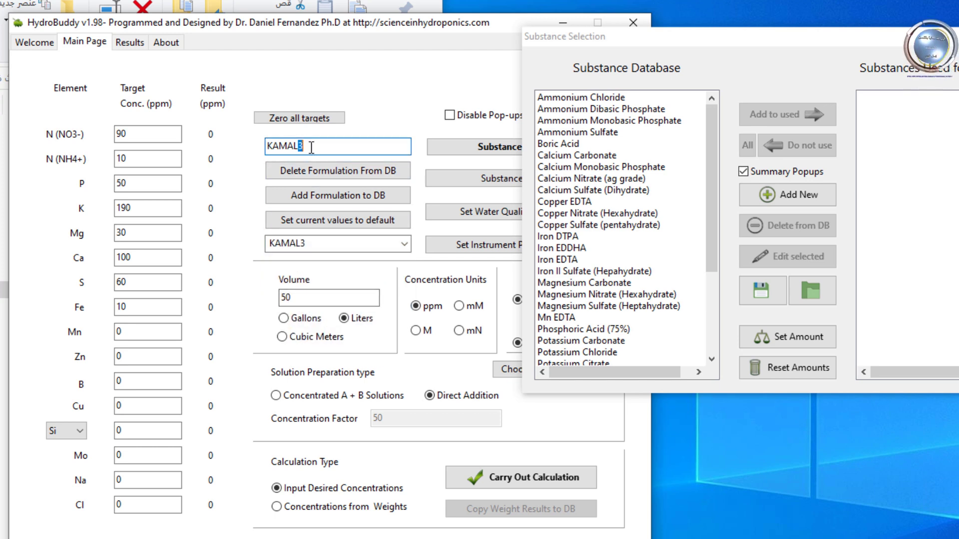
type("2")
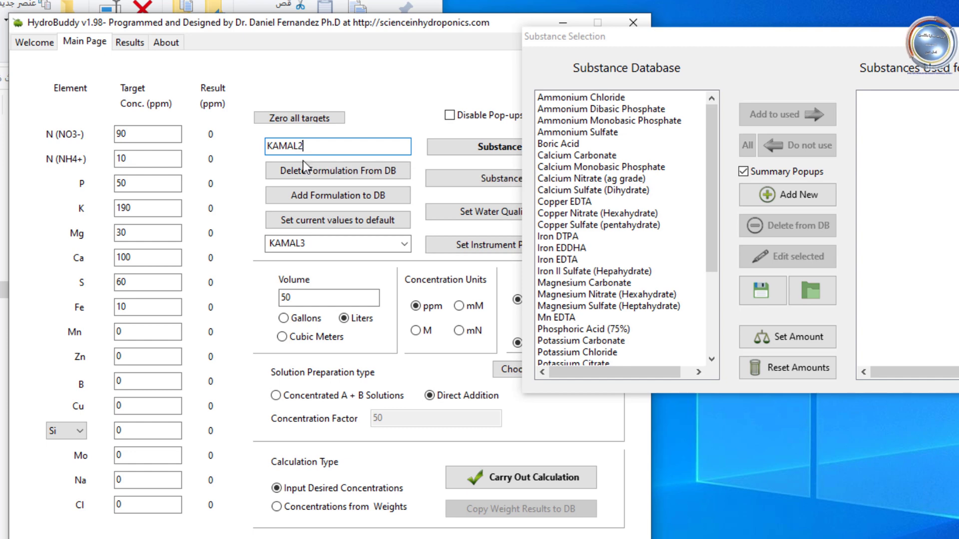
left_click(314, 196)
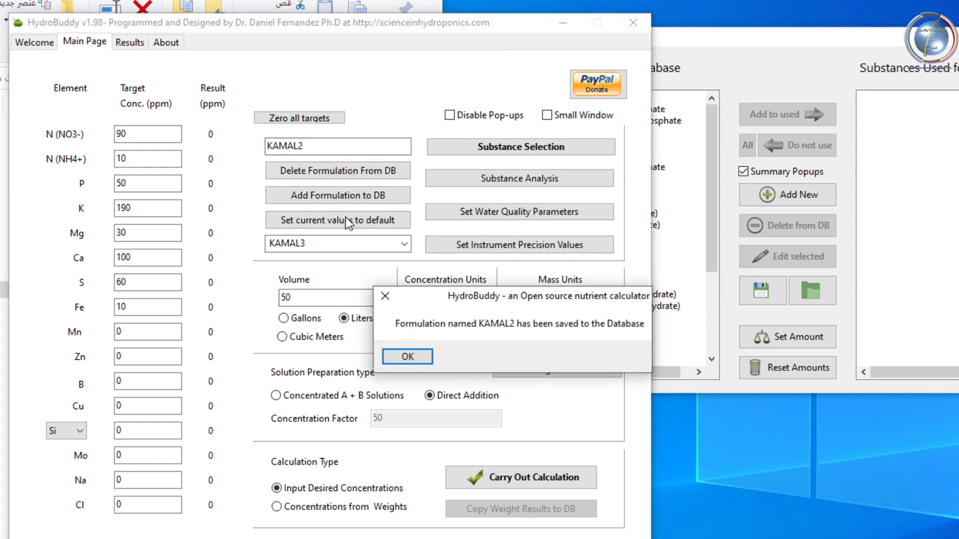
left_click(407, 356)
Load the original KAMAL3 formulation and delete it from the formulation database.
left_click(405, 247)
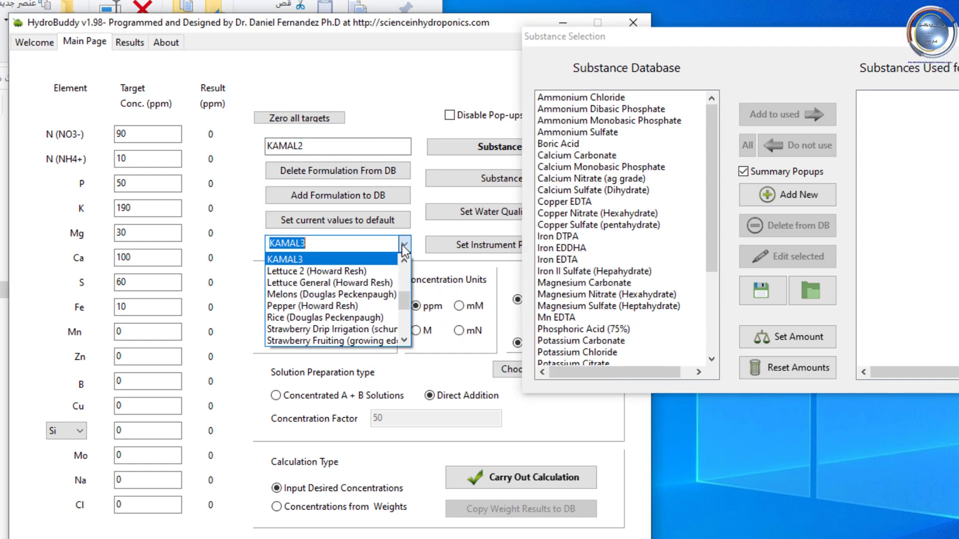
left_click(406, 259)
left_click(407, 259)
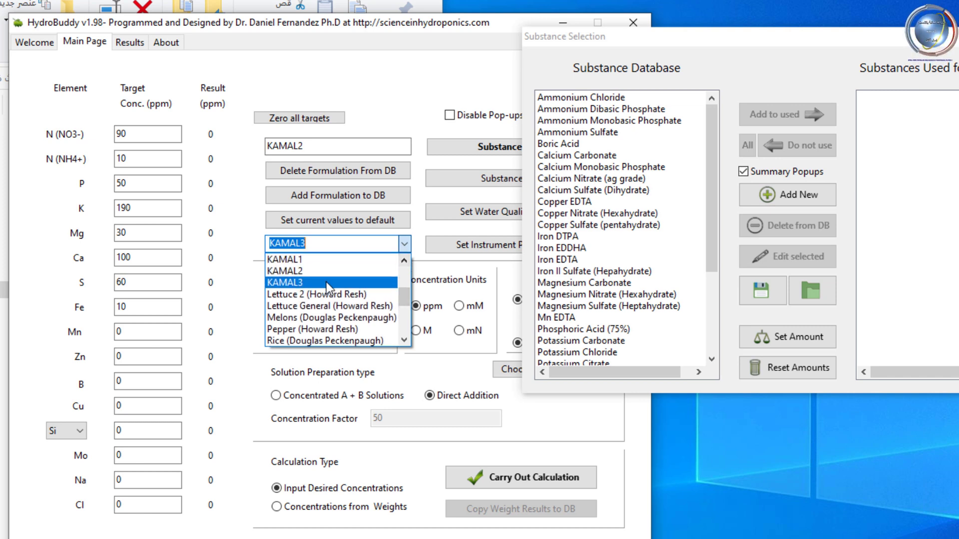
left_click(326, 282)
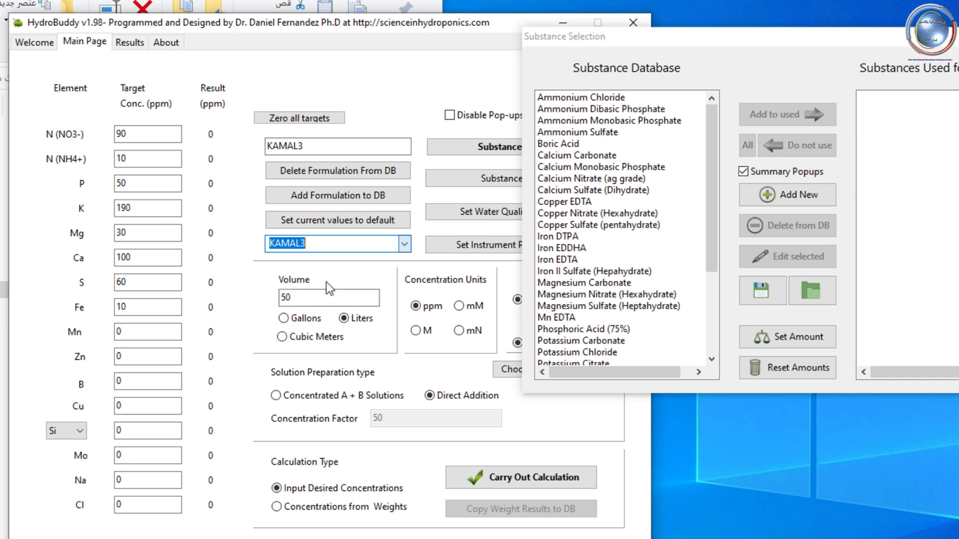
left_click(334, 166)
left_click(335, 166)
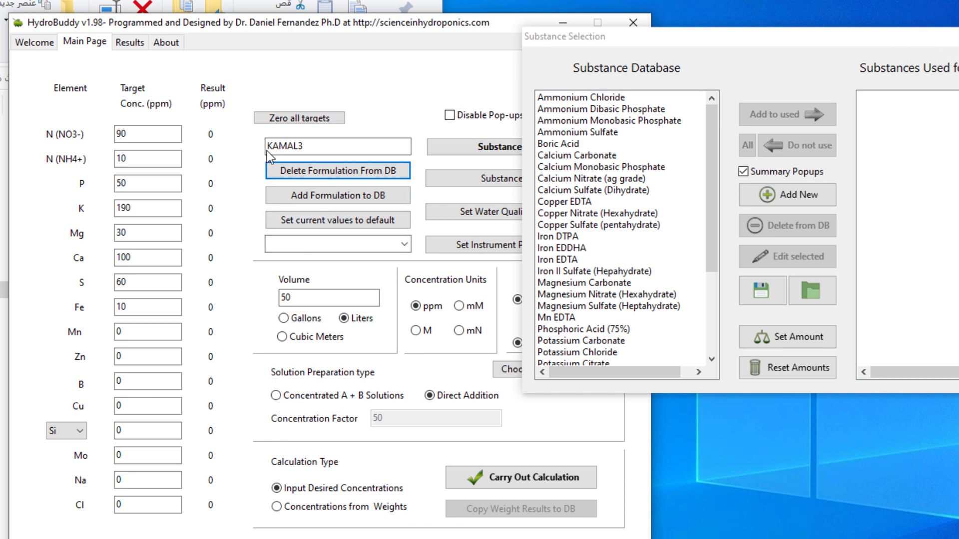
Load the updated KAMAL2 formulation as the target for the 50-liter solution.
left_click(404, 244)
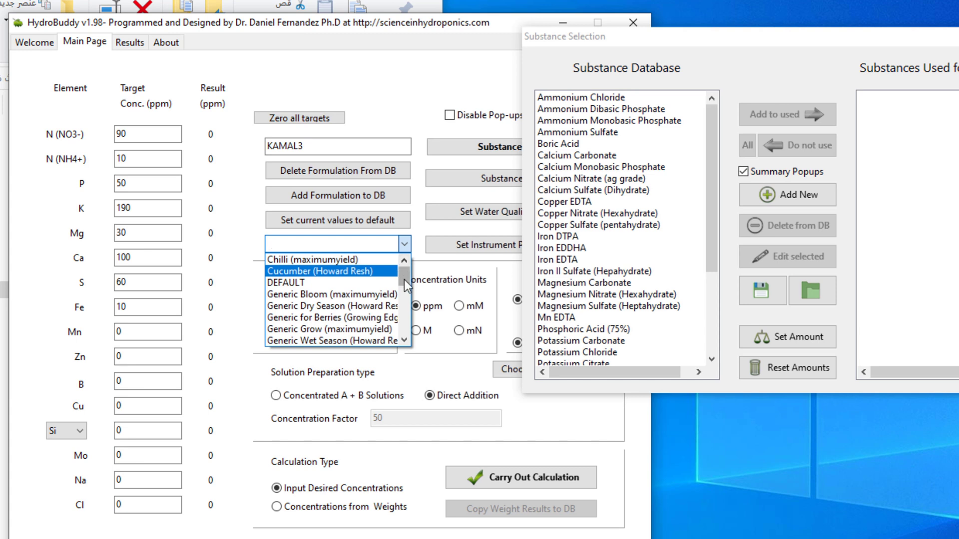
left_click_drag(404, 279, 408, 293)
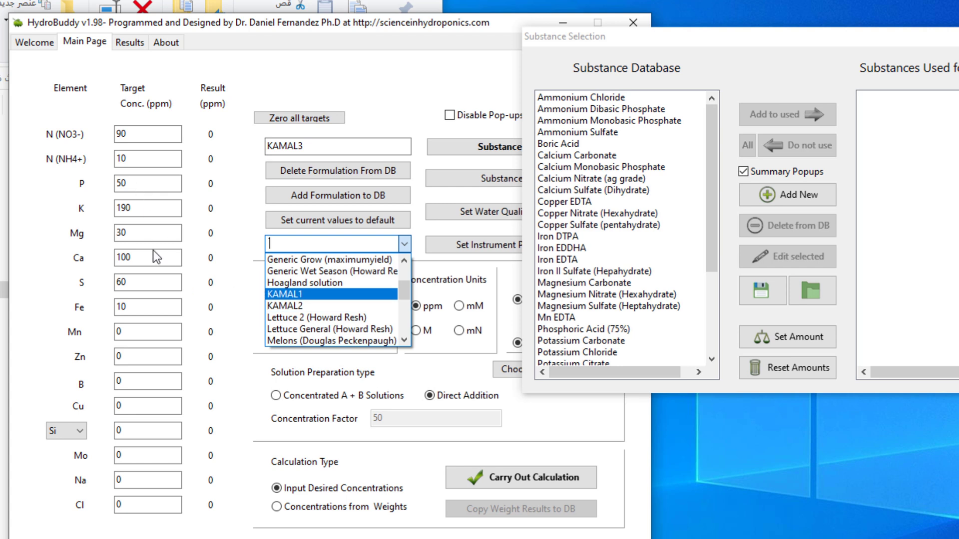
left_click(285, 306)
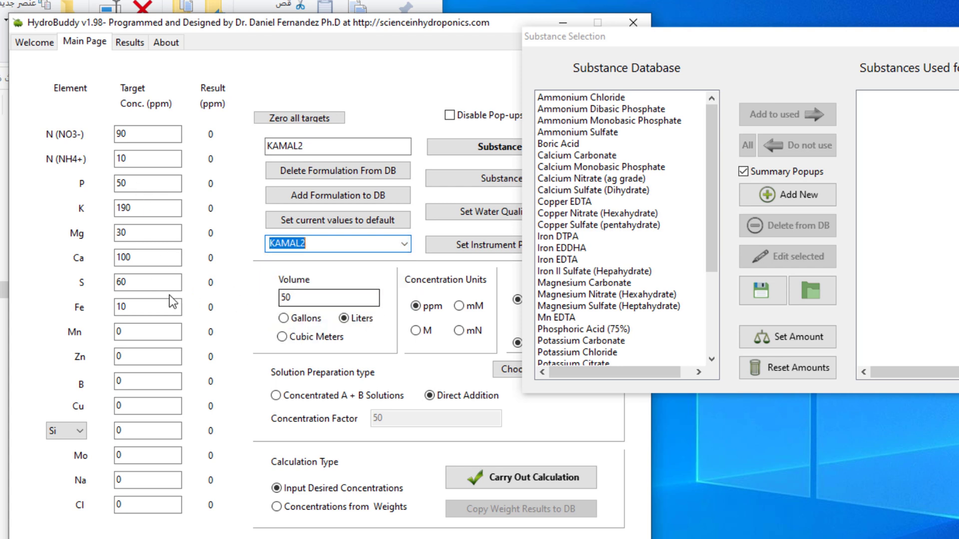
left_click(285, 296)
type("50")
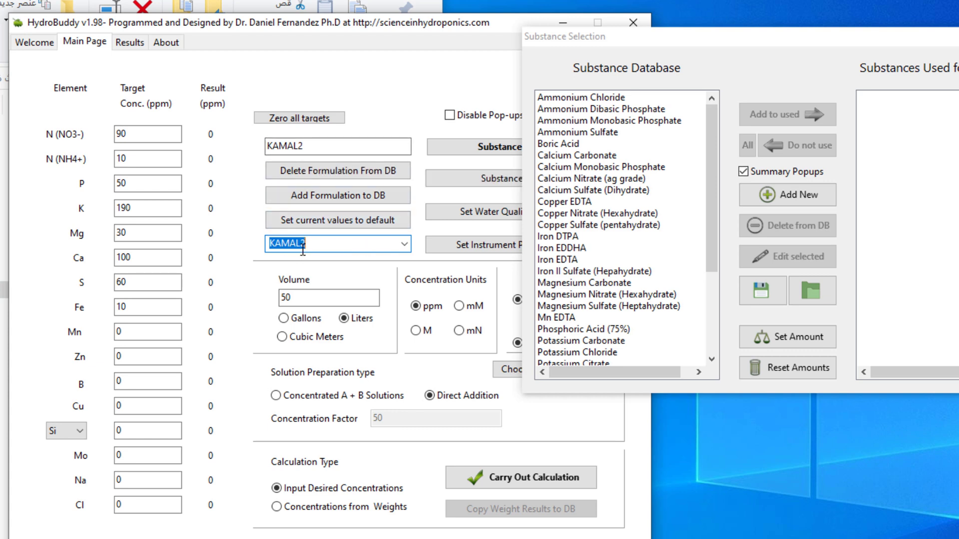
Move the Substance Selection window over the main page to bring both substance lists fully into view.
left_click(676, 40)
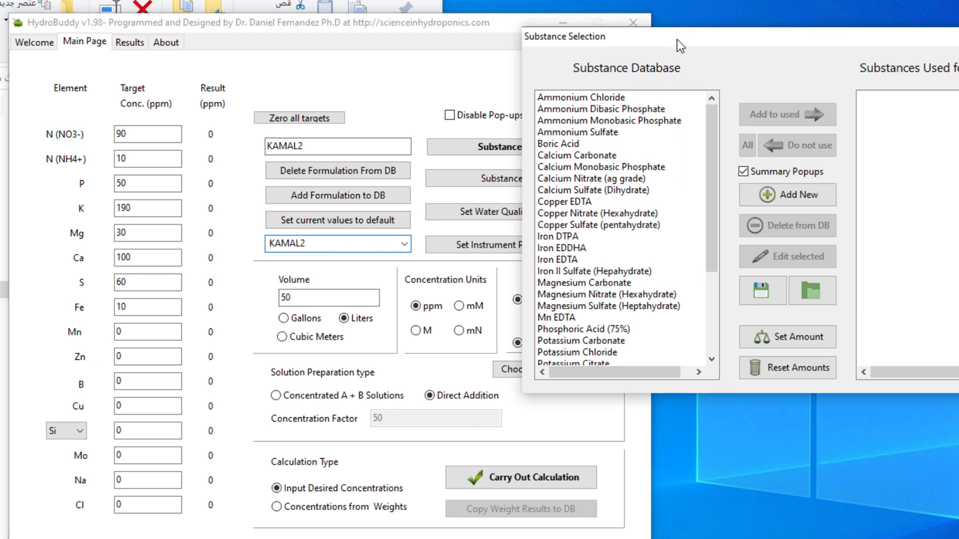
left_click_drag(646, 51, 246, 58)
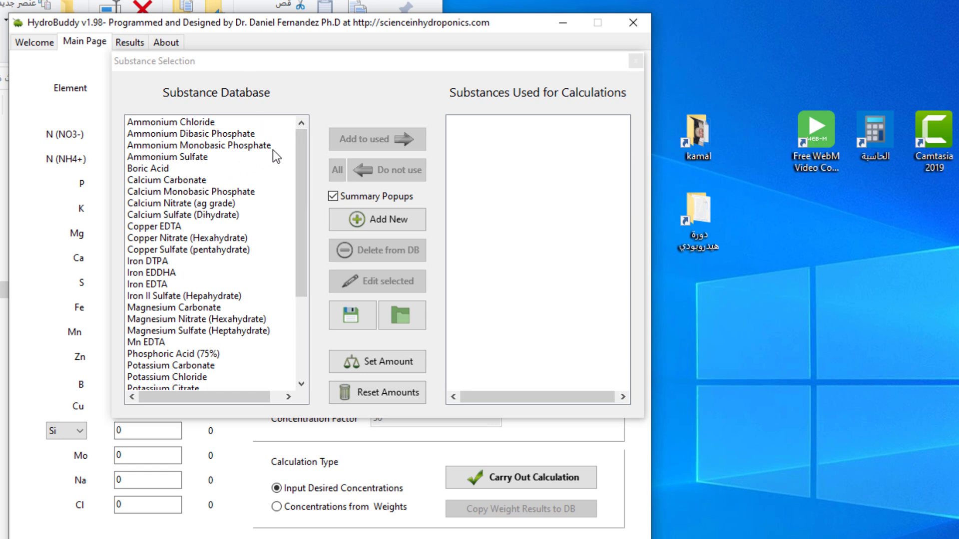
Open Iron EDDHA from the substance database for editing and set its Fe content to 3%.
left_click_drag(301, 159, 294, 138)
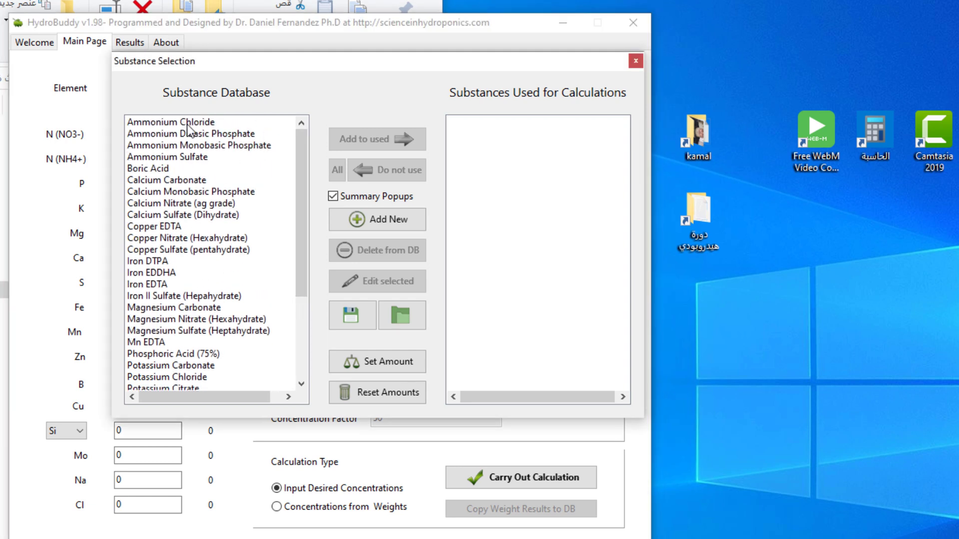
left_click_drag(294, 225, 303, 313)
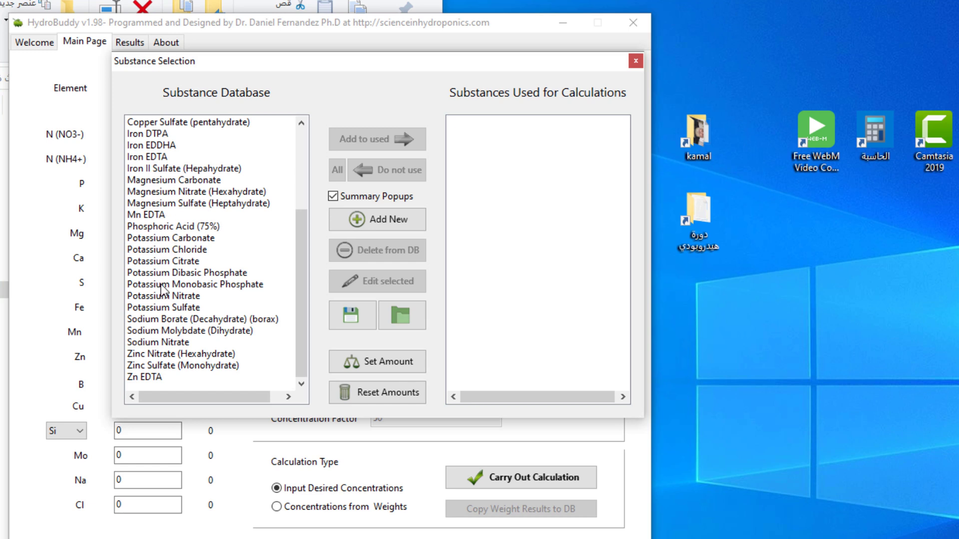
left_click_drag(302, 277, 298, 244)
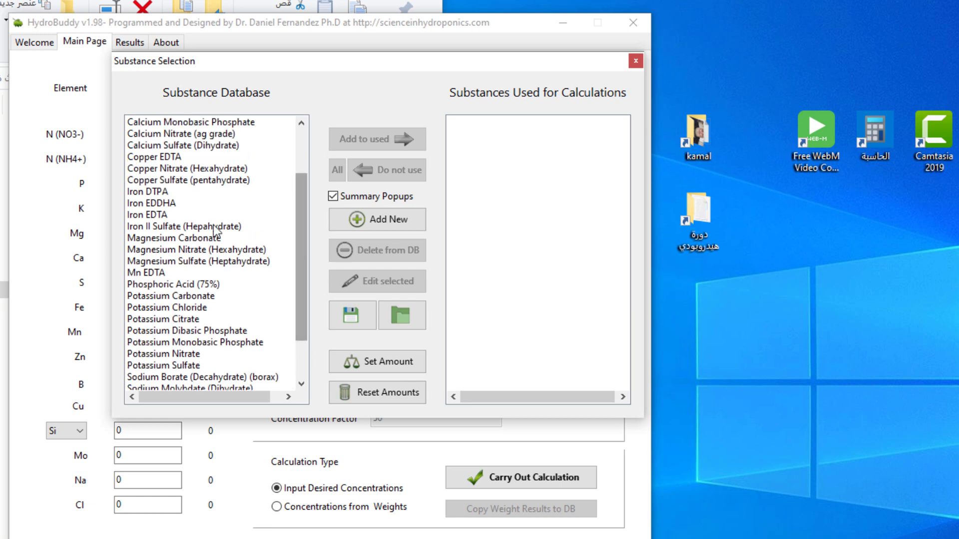
left_click(161, 203)
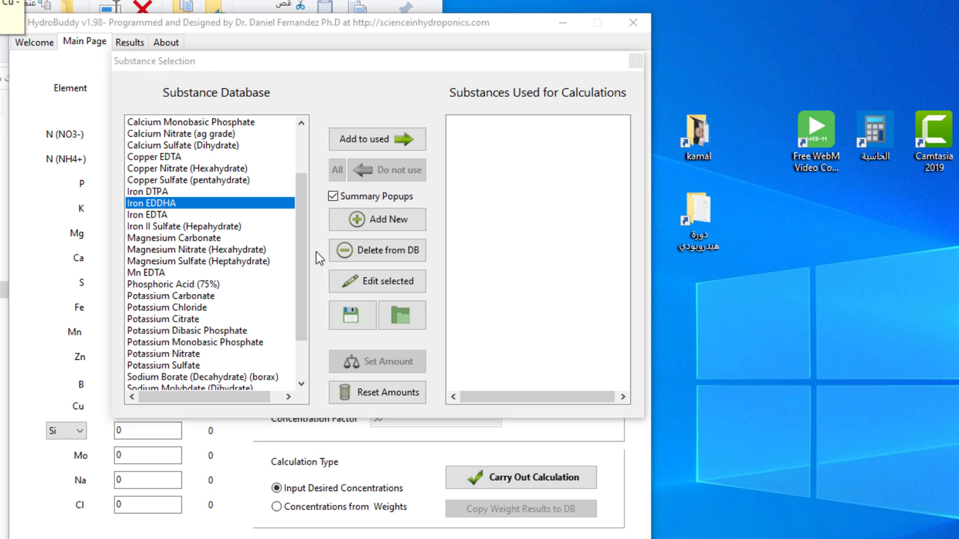
left_click(406, 285)
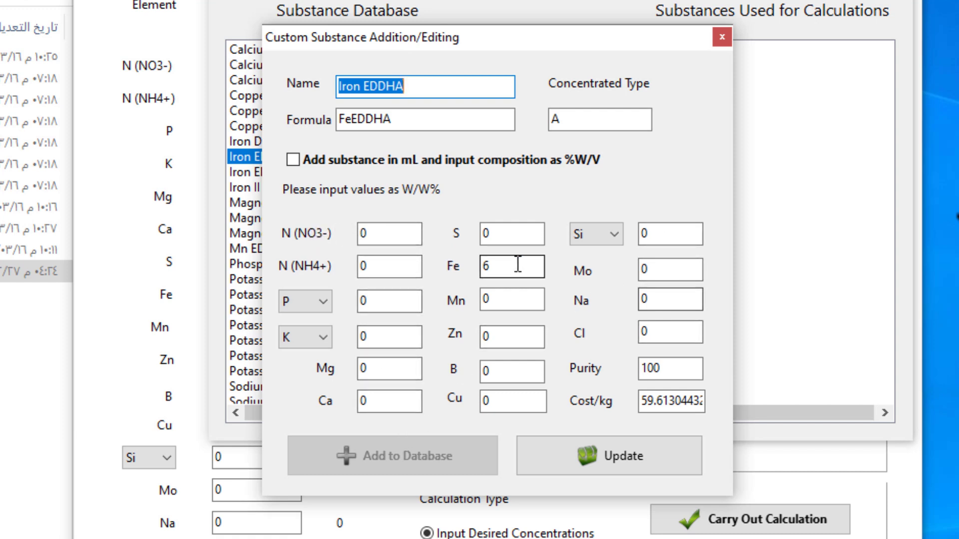
double_click(487, 266)
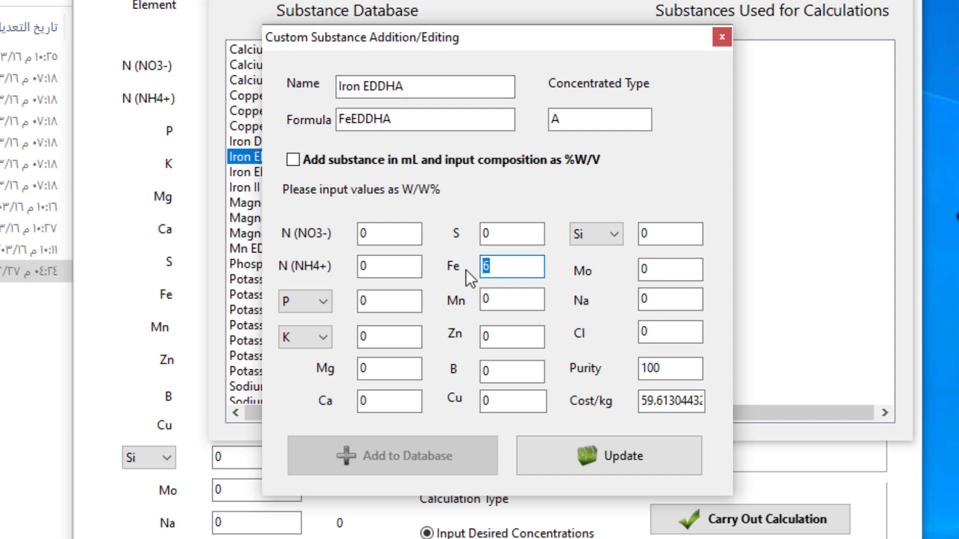
left_click(500, 272)
double_click(486, 272)
type("3")
Set the Iron EDDHA cost per kg to 0, keep the purity at 100, and update the substance.
double_click(663, 368)
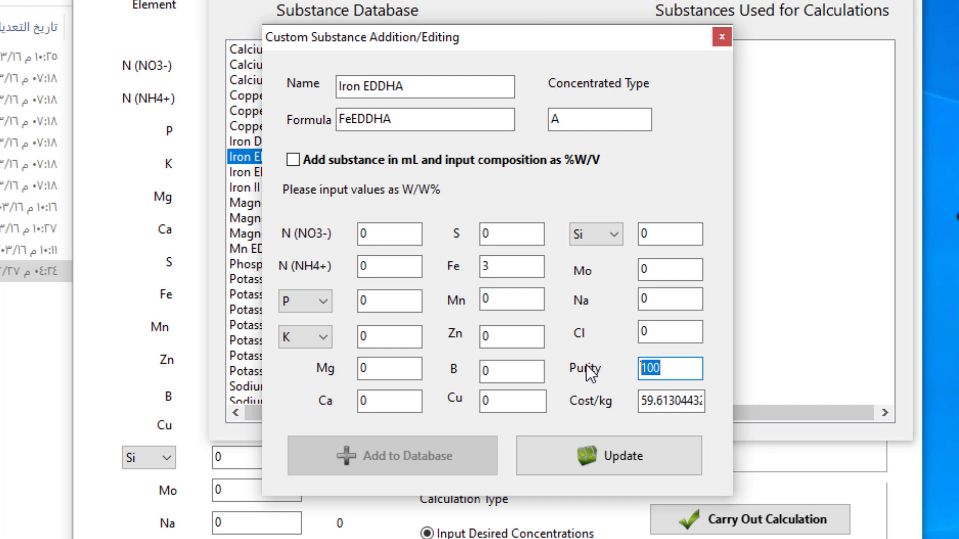
left_click(674, 368)
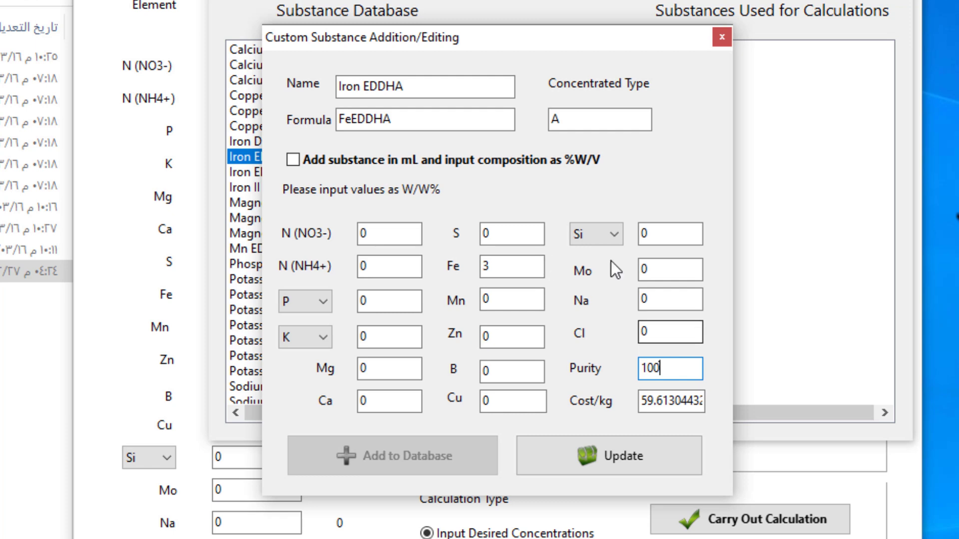
left_click(679, 365)
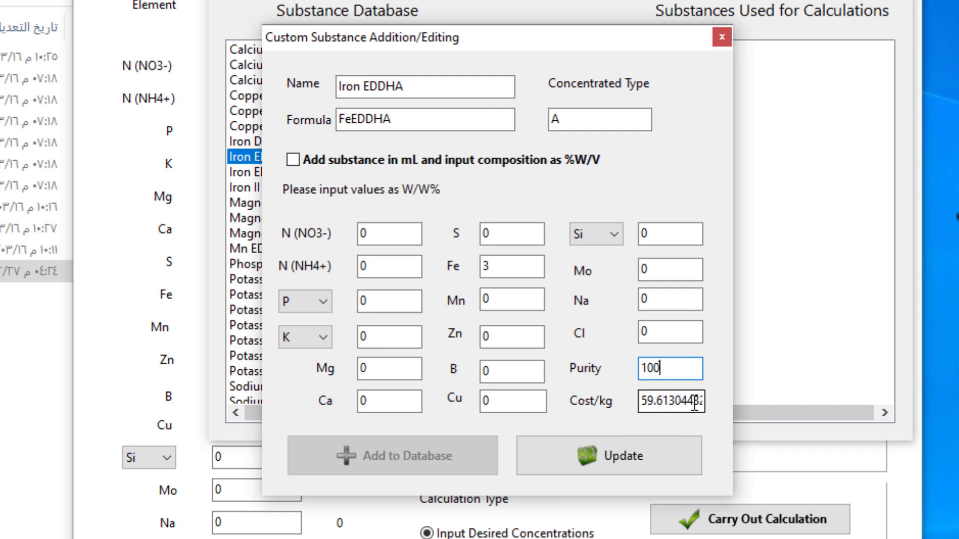
double_click(659, 399)
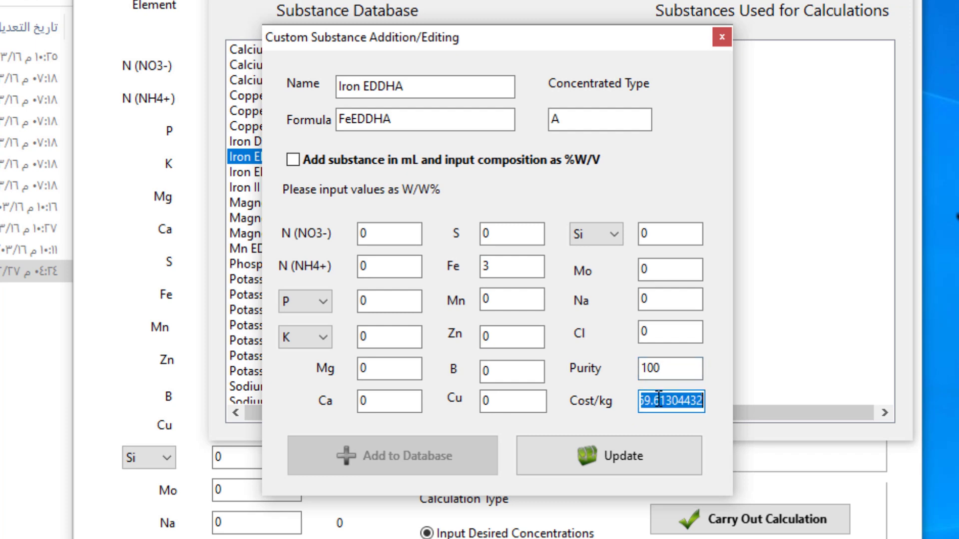
type("0")
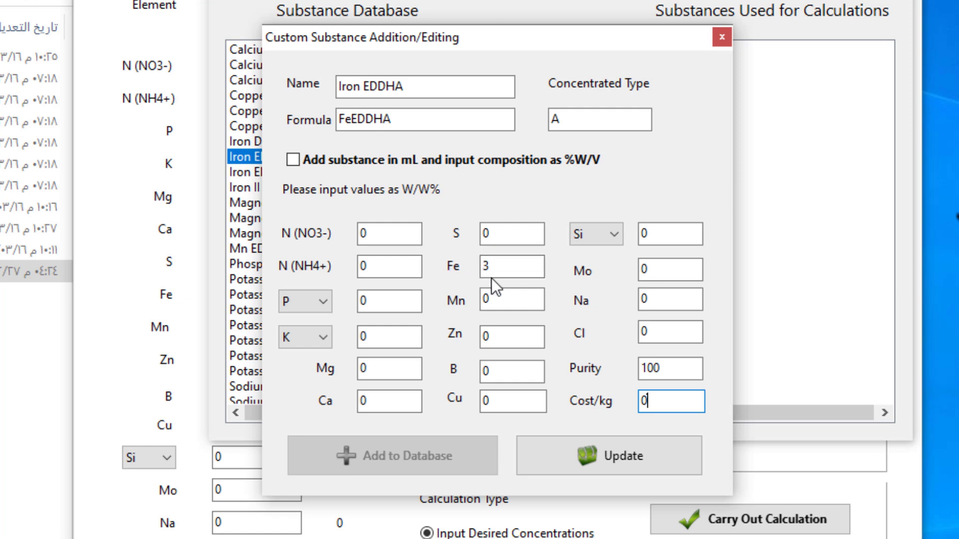
left_click(570, 448)
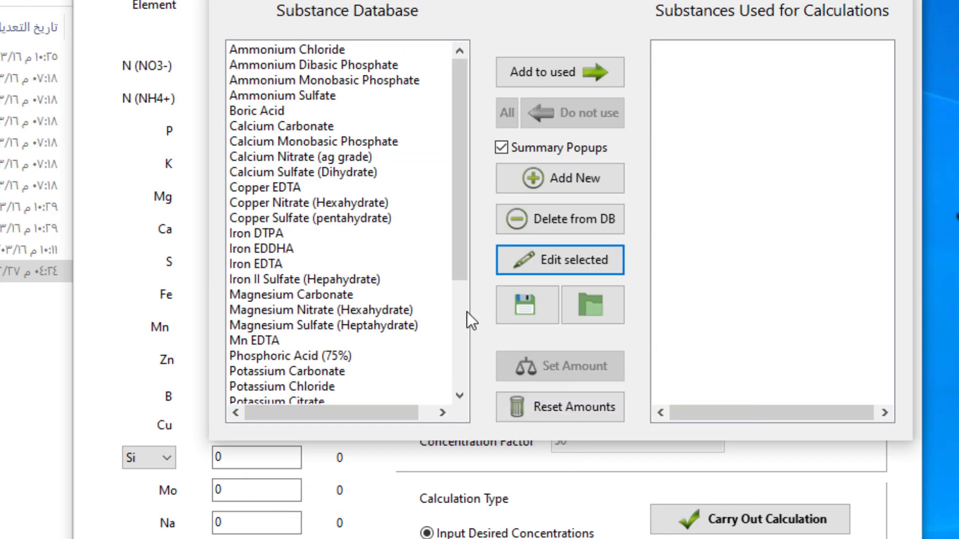
Change Iron EDDHA's Fe content to 5%, update it, and add it to the substances used for calculations.
left_click(276, 250)
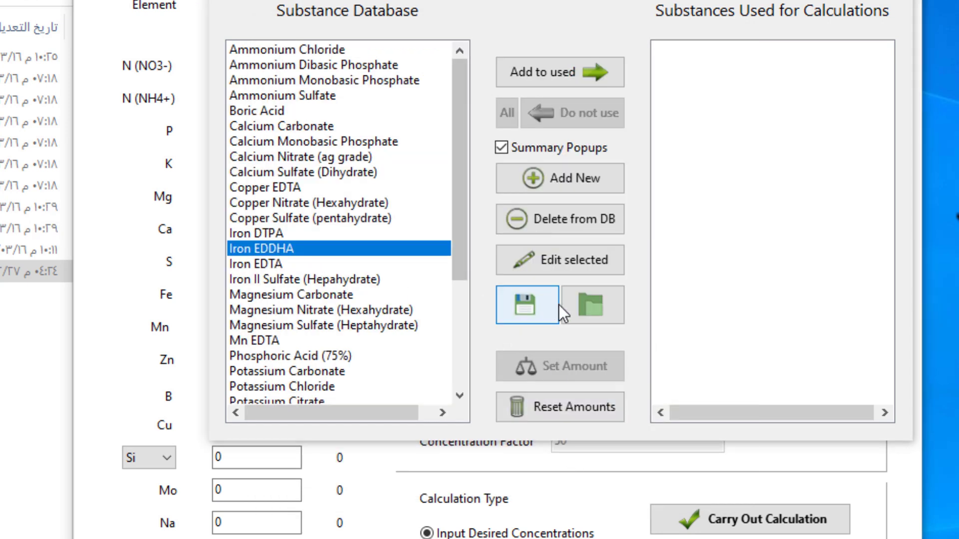
left_click(586, 259)
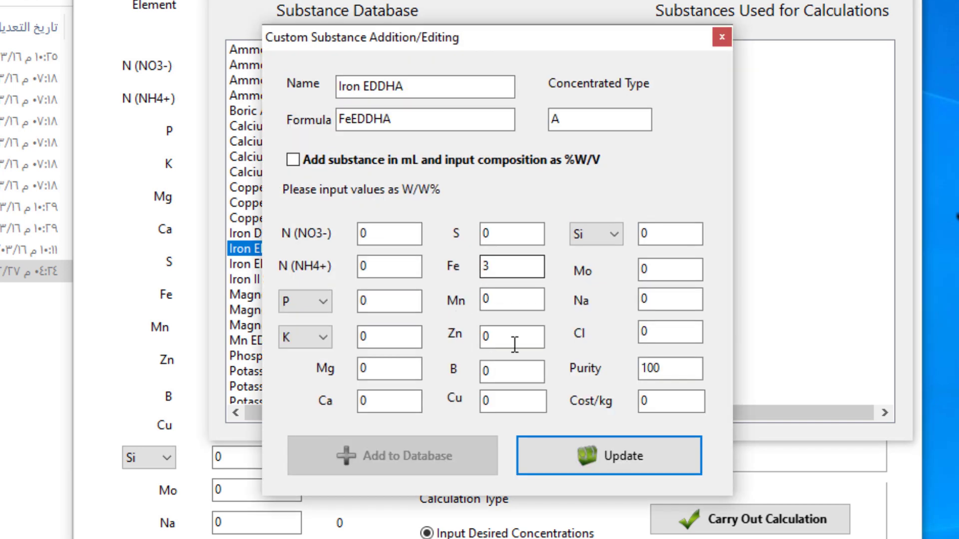
left_click(504, 275)
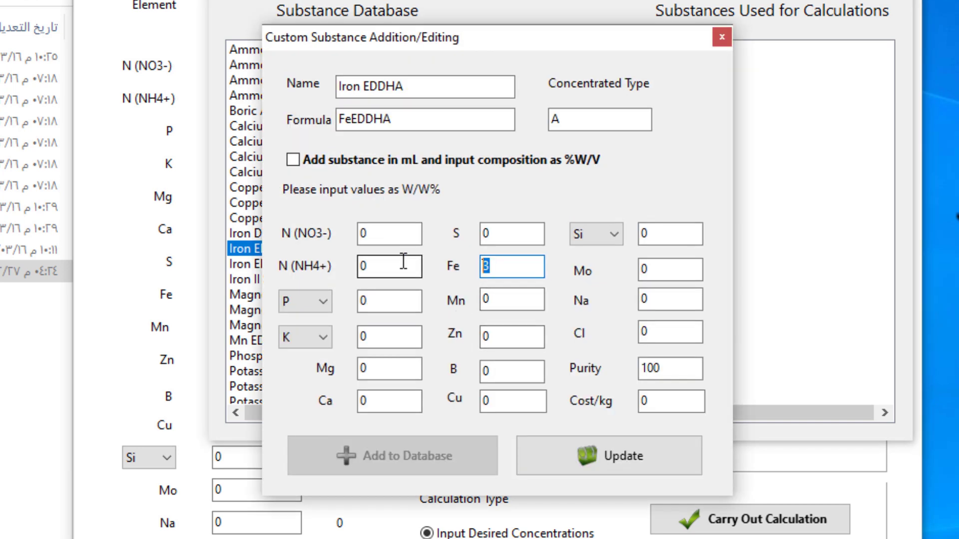
type("5")
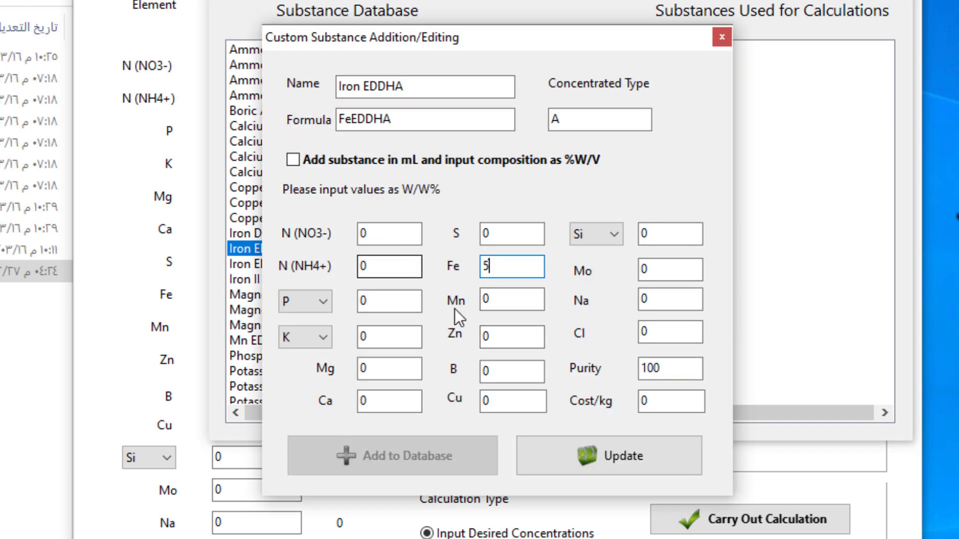
left_click(639, 458)
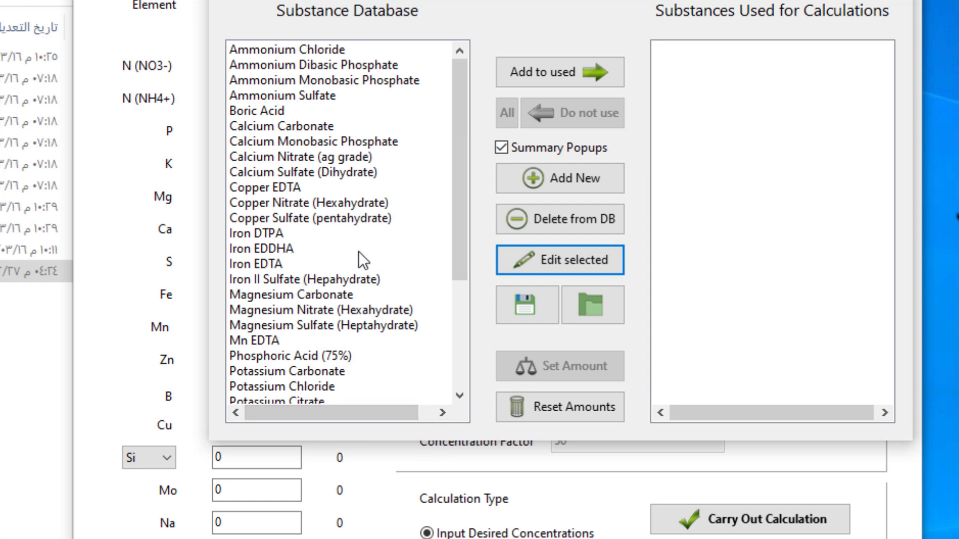
left_click(286, 248)
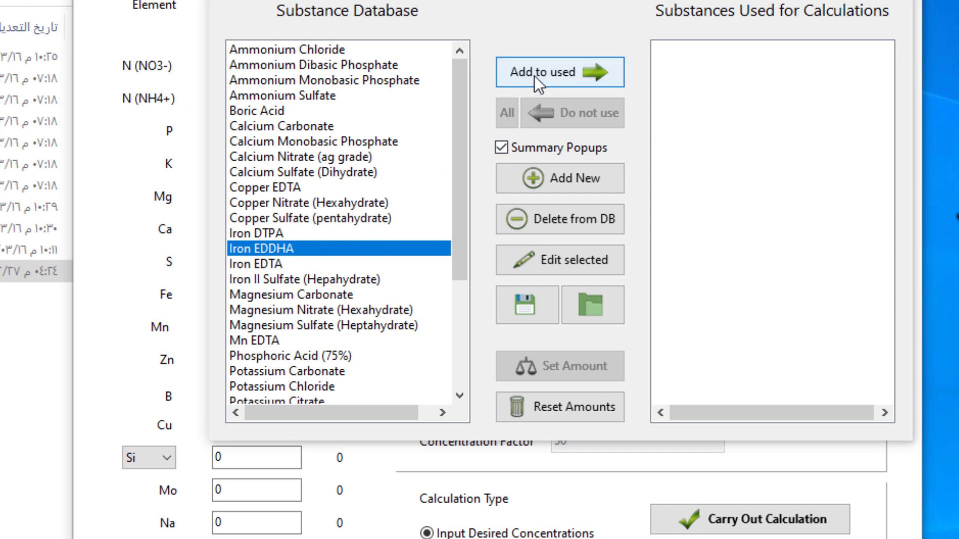
left_click(597, 74)
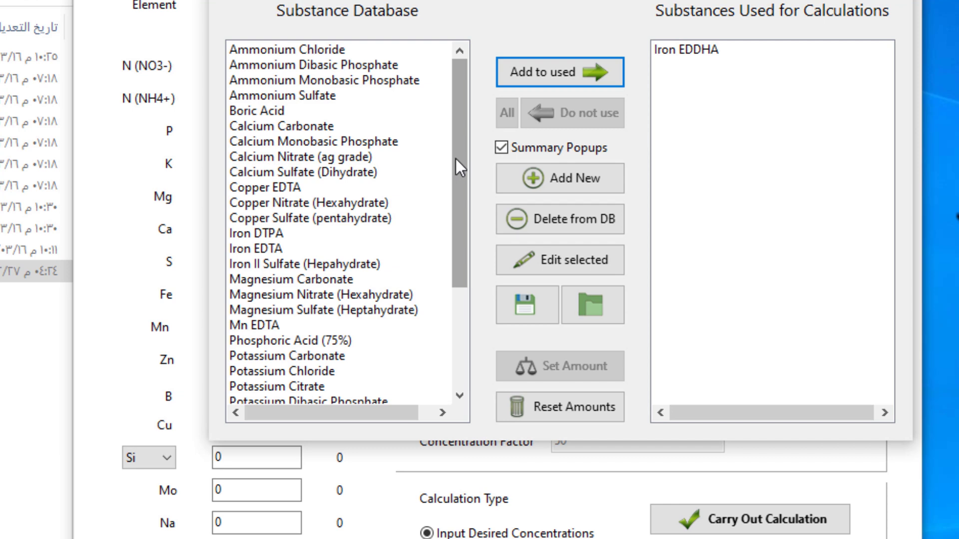
Inspect the formula and composition of Potassium Nitrate in the substance editor, then close it without changes.
left_click_drag(455, 158, 449, 231)
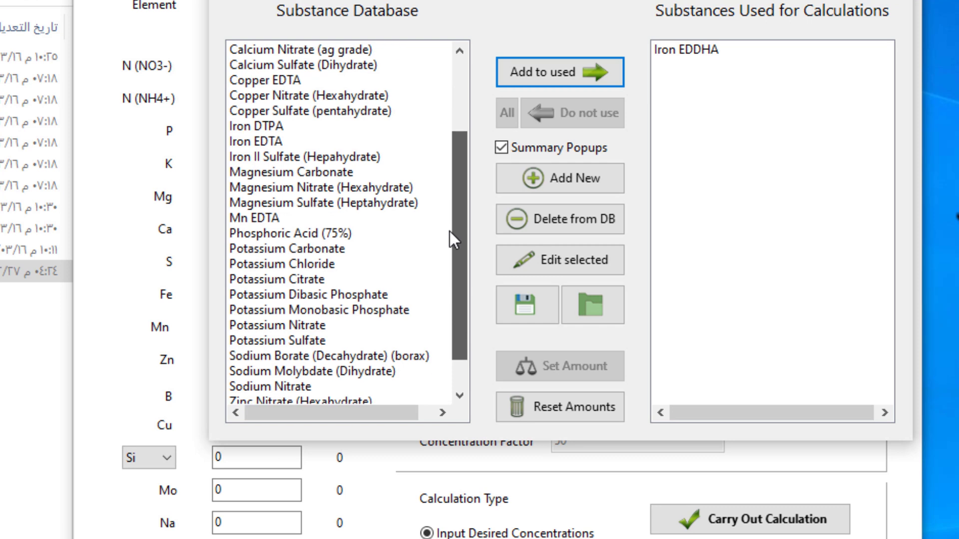
scroll(418, 250, "down", 1)
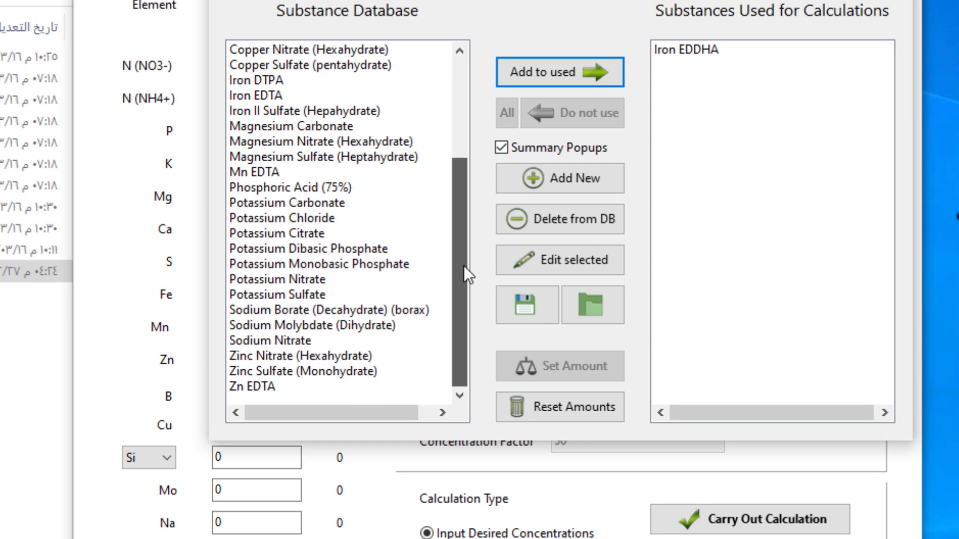
left_click(298, 276)
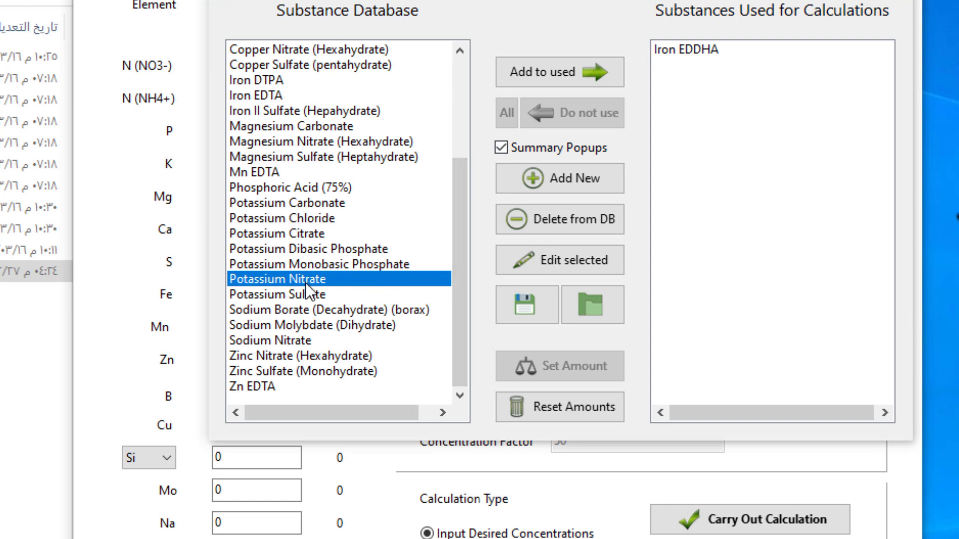
left_click(587, 267)
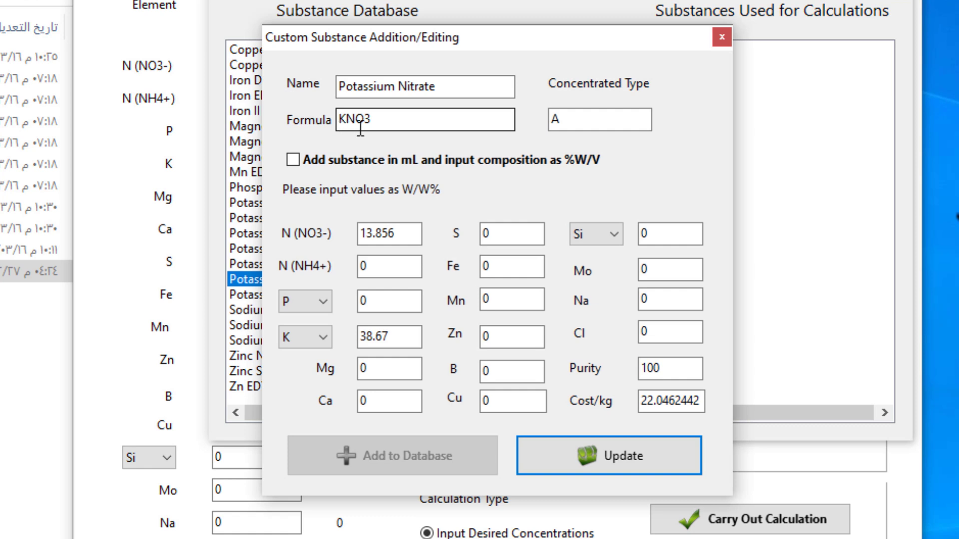
left_click(364, 126)
left_click(722, 37)
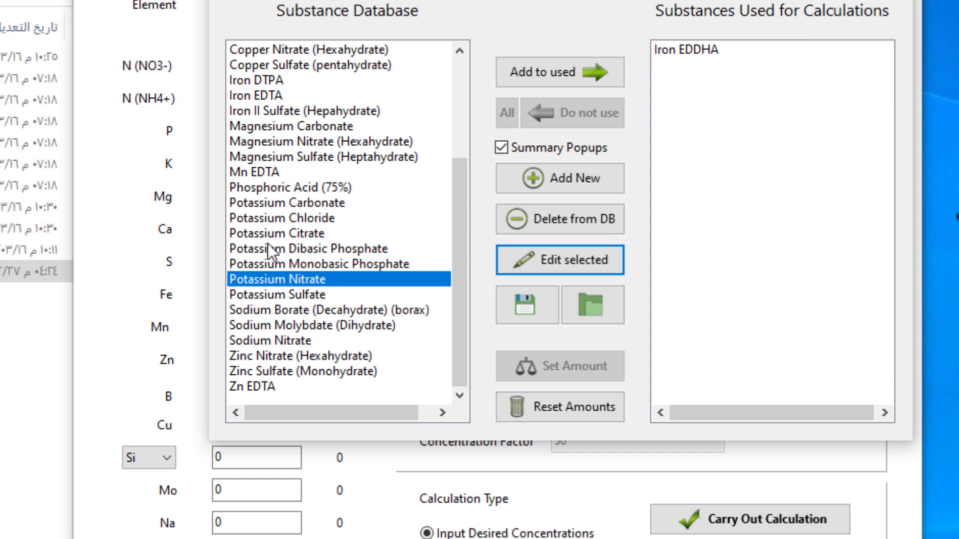
Inspect the compositions of Potassium Monobasic Phosphate and Potassium Sulfate in the substance editor without changing them.
left_click(288, 248)
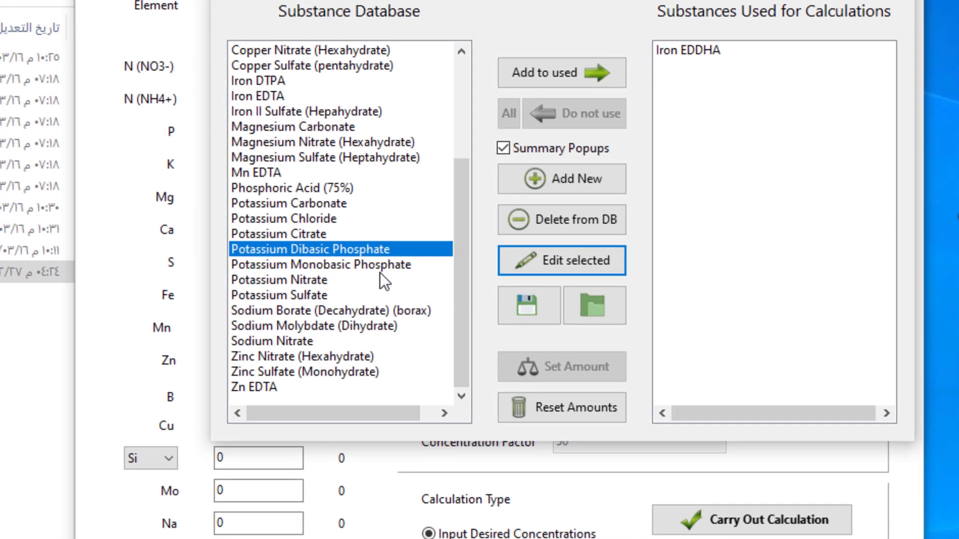
left_click(389, 265)
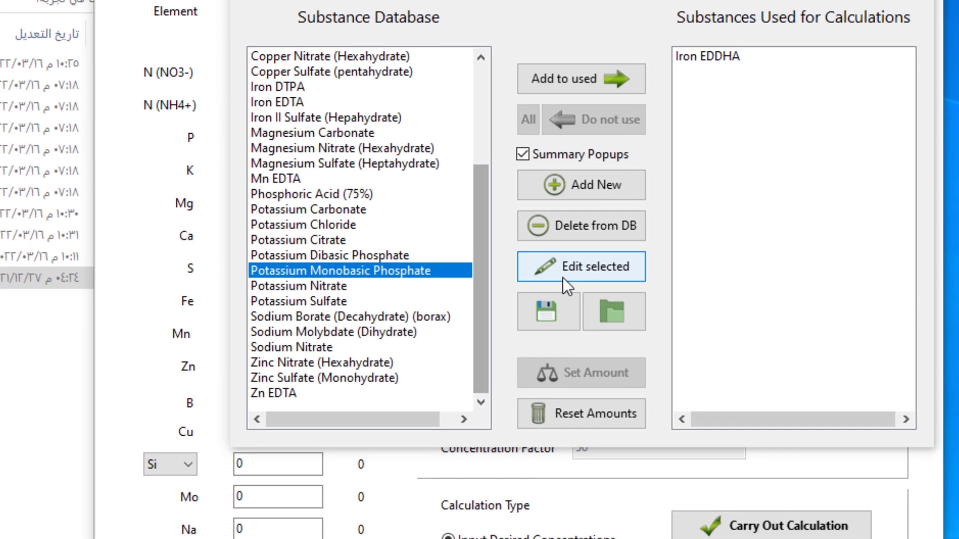
left_click(619, 265)
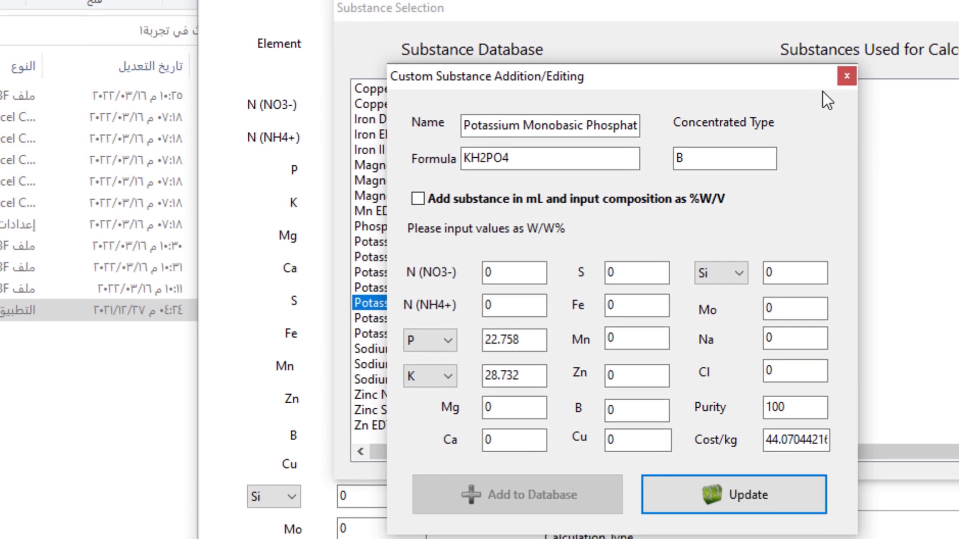
left_click(846, 76)
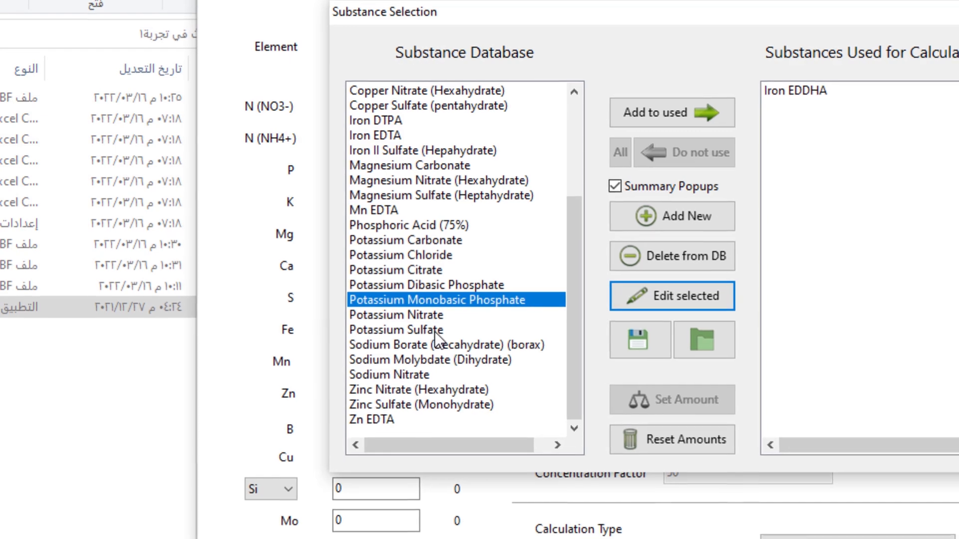
left_click(435, 330)
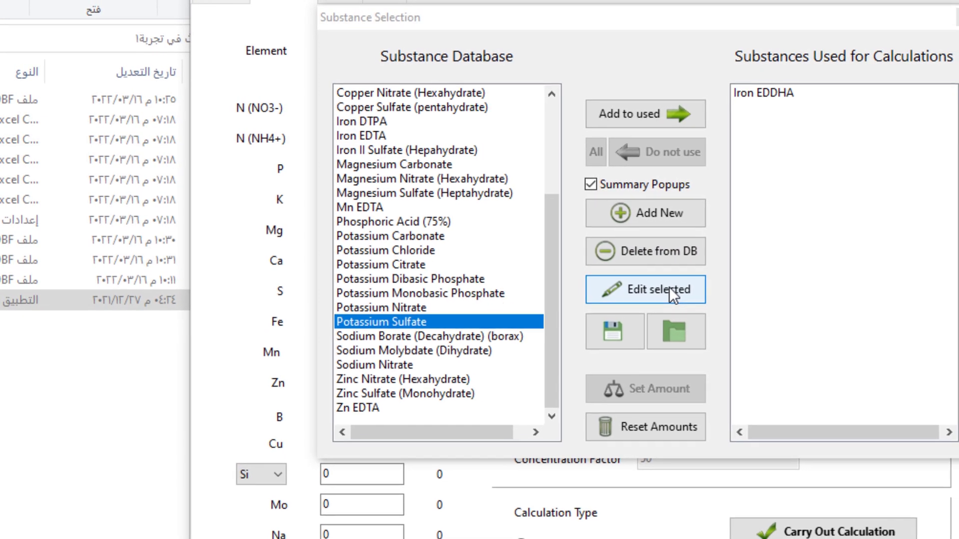
left_click(672, 292)
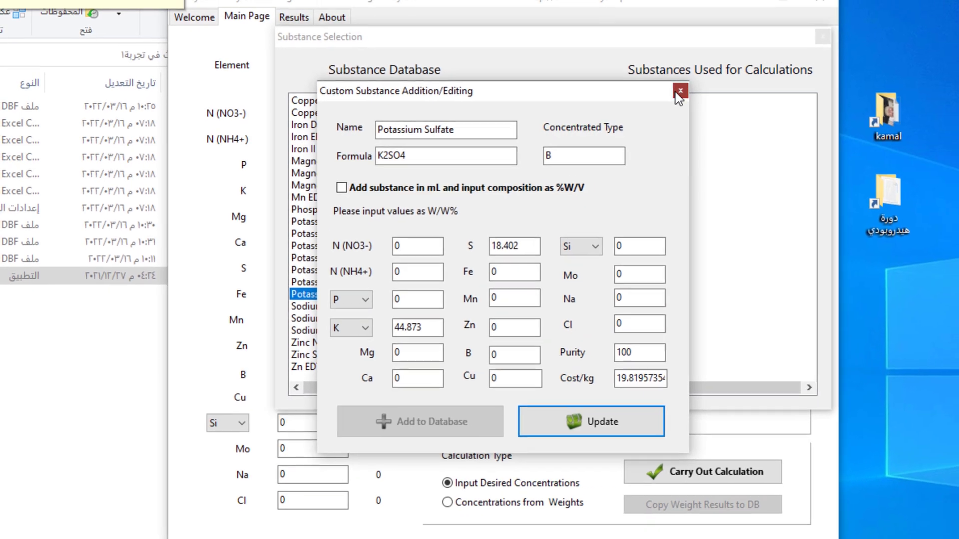
left_click(677, 92)
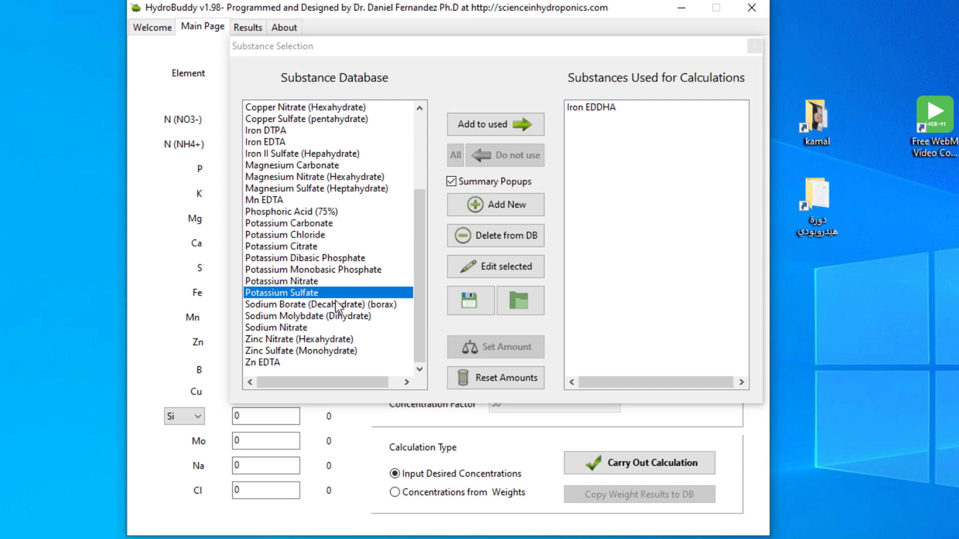
Open Potassium Nitrate from the substance database for editing and dismiss its composition summary popup.
left_click(300, 281)
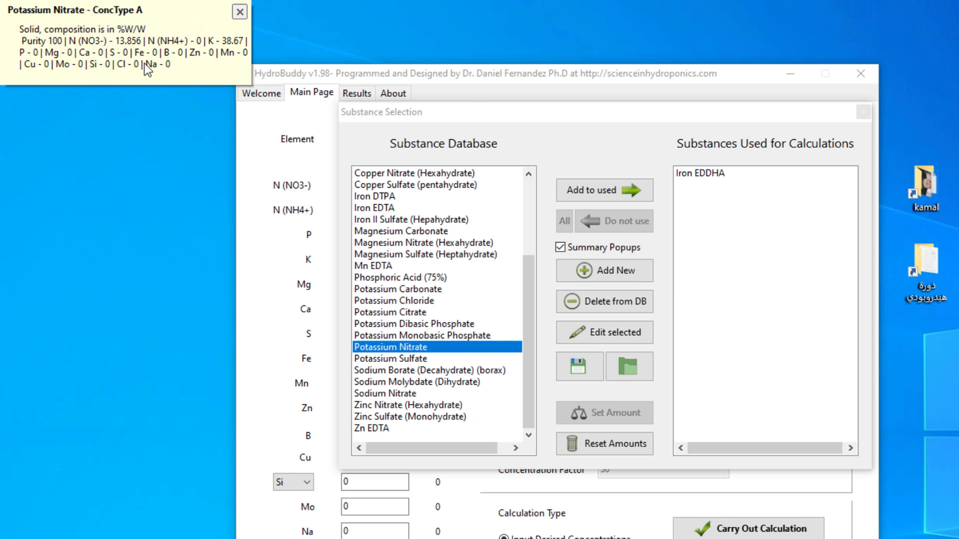
left_click(395, 349)
left_click(601, 338)
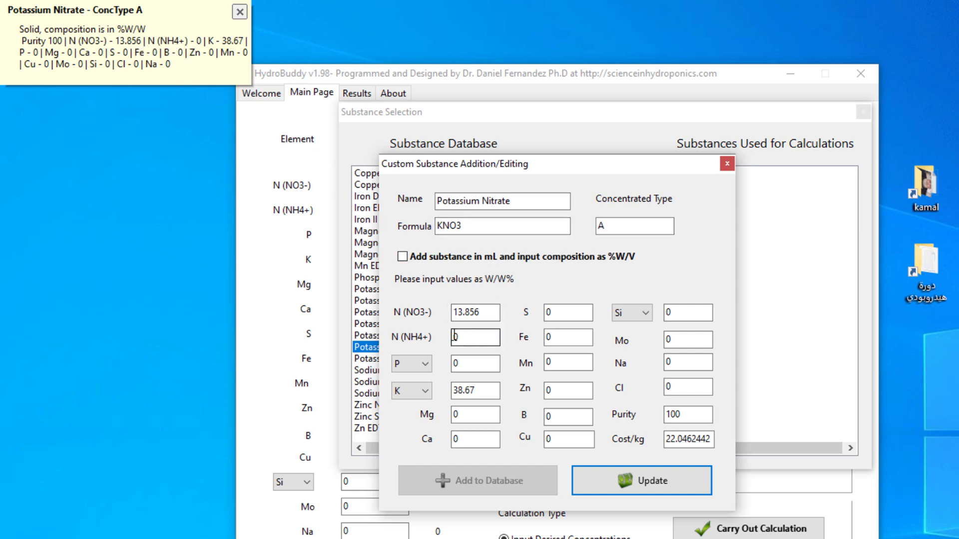
left_click(486, 313)
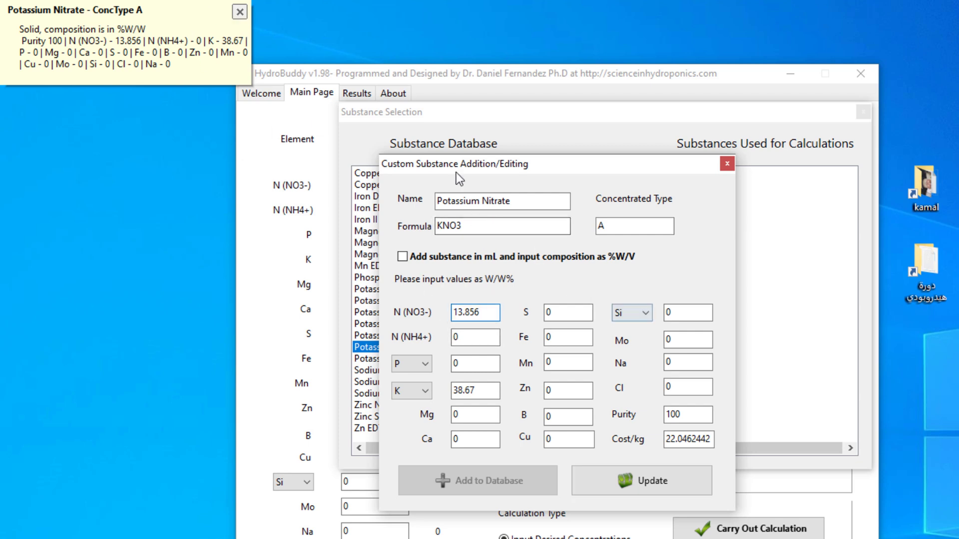
left_click(240, 12)
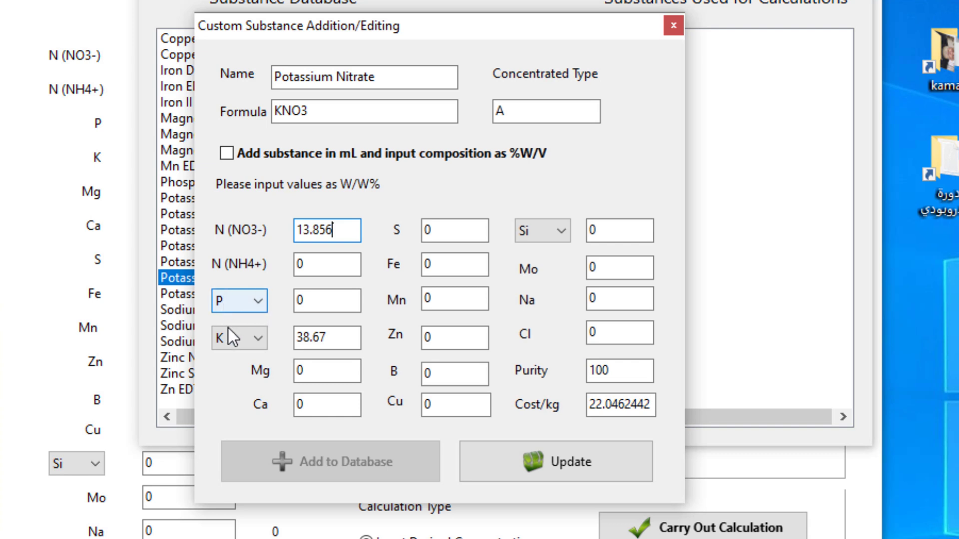
Try expressing Potassium Nitrate's phosphorus content as P2O5 instead of P.
left_click(260, 305)
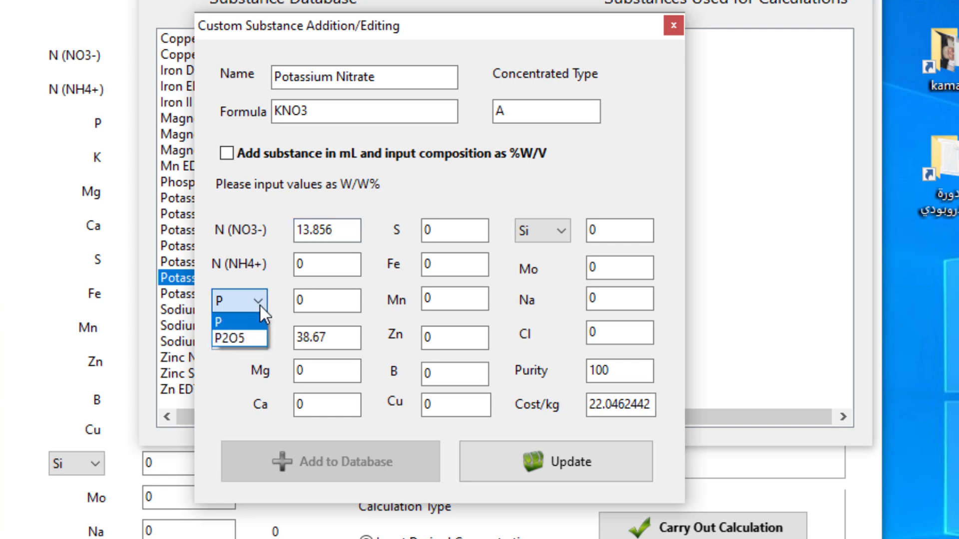
left_click(232, 325)
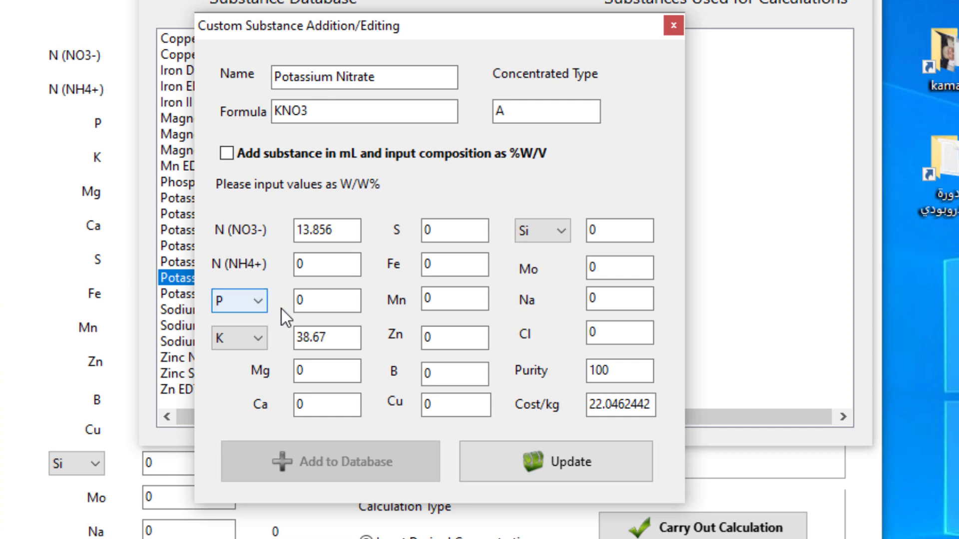
left_click(321, 305)
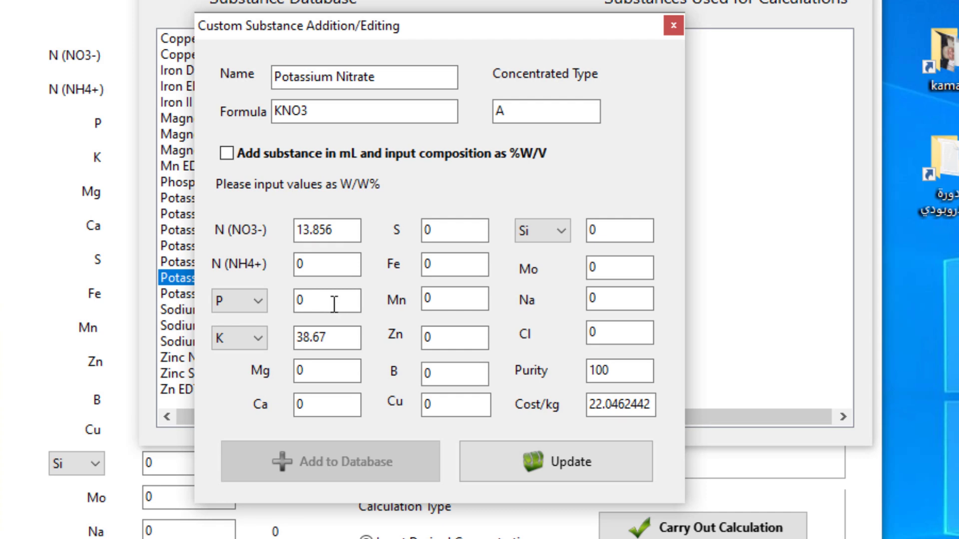
left_click(258, 304)
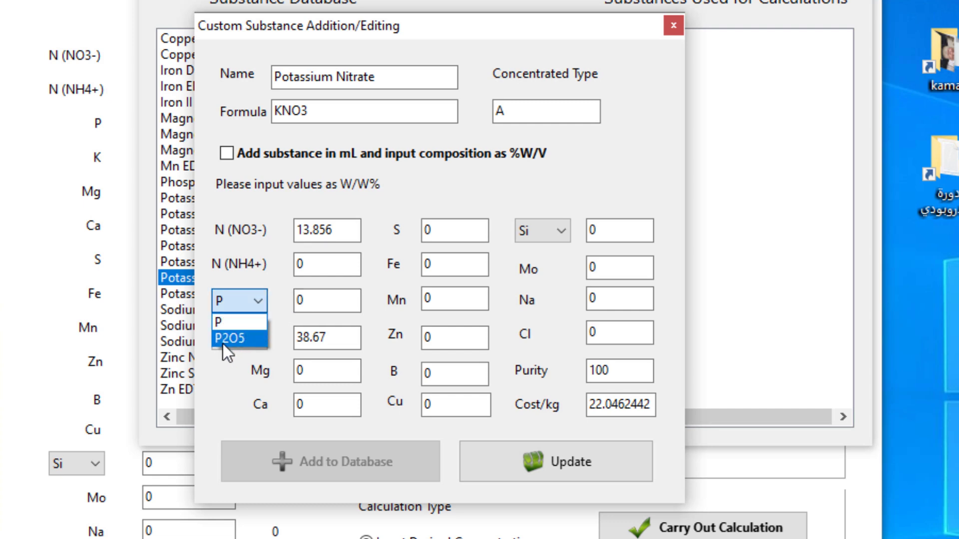
left_click(240, 341)
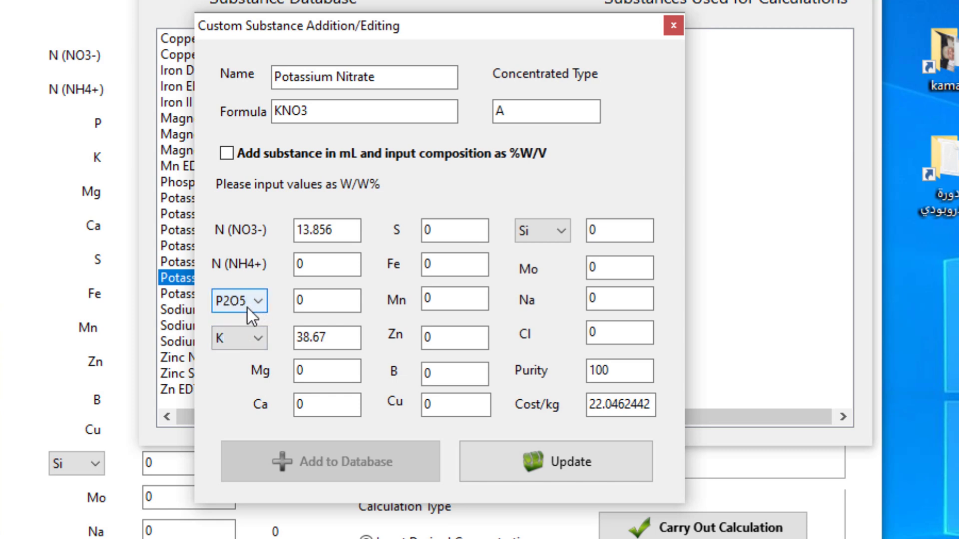
Try expressing Potassium Nitrate's potassium as K2O with a content of 0, then close the editor without updating.
left_click(258, 341)
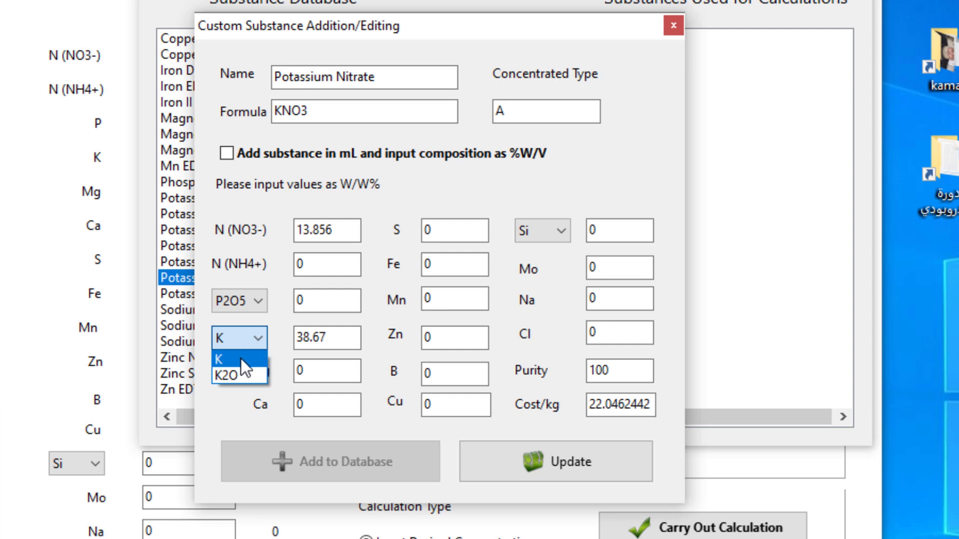
left_click(240, 359)
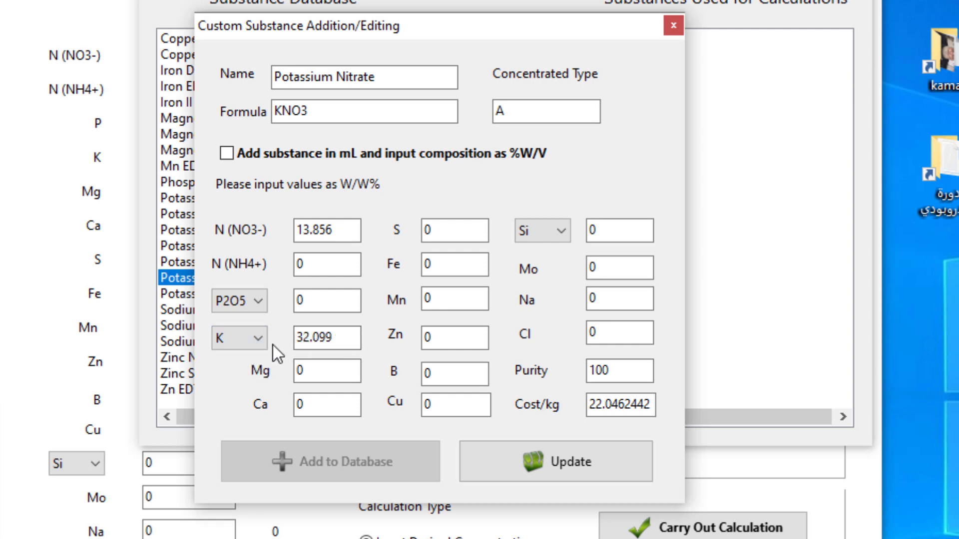
left_click(256, 339)
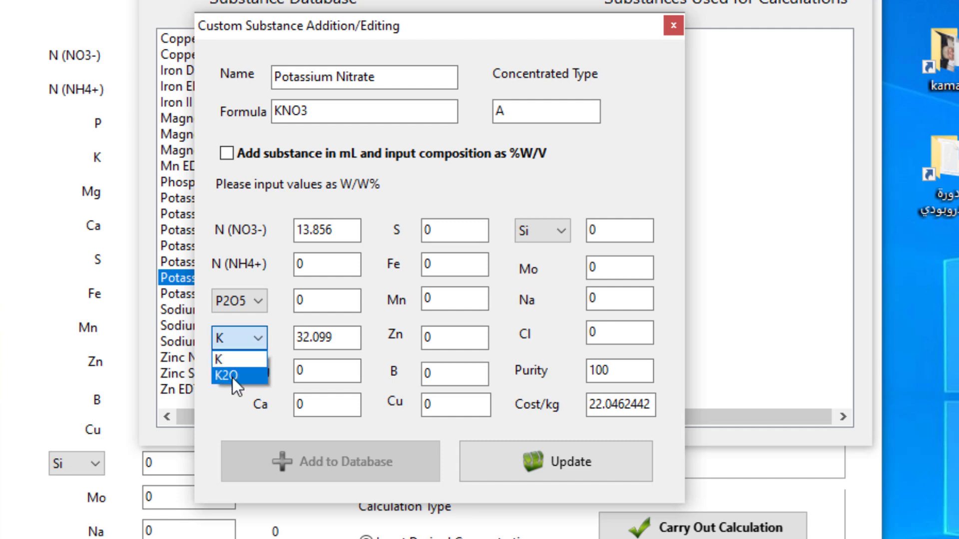
left_click(232, 375)
double_click(315, 338)
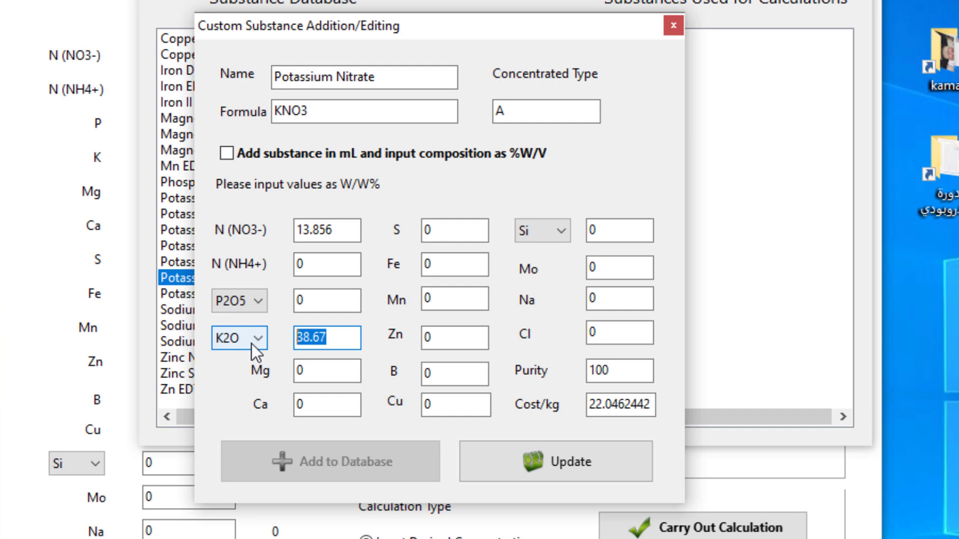
type("0")
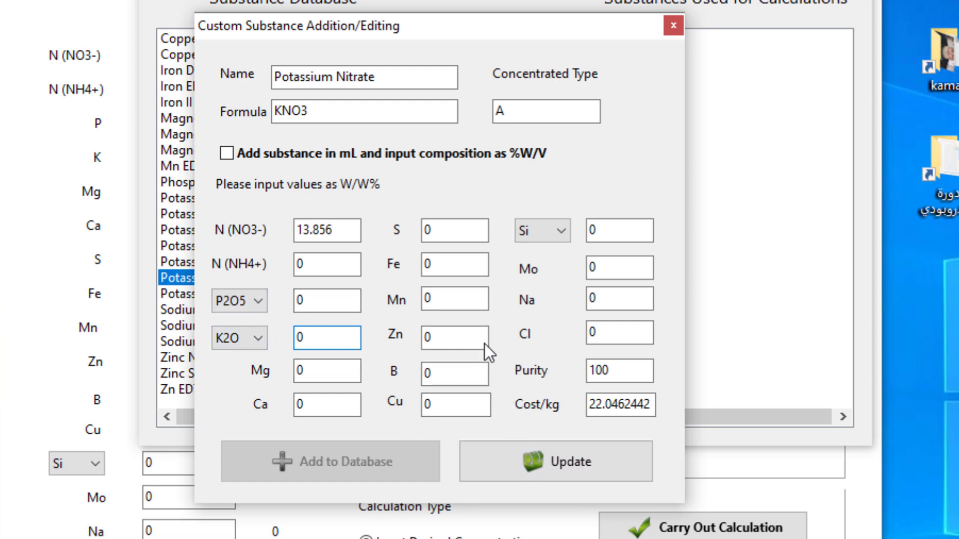
left_click(669, 30)
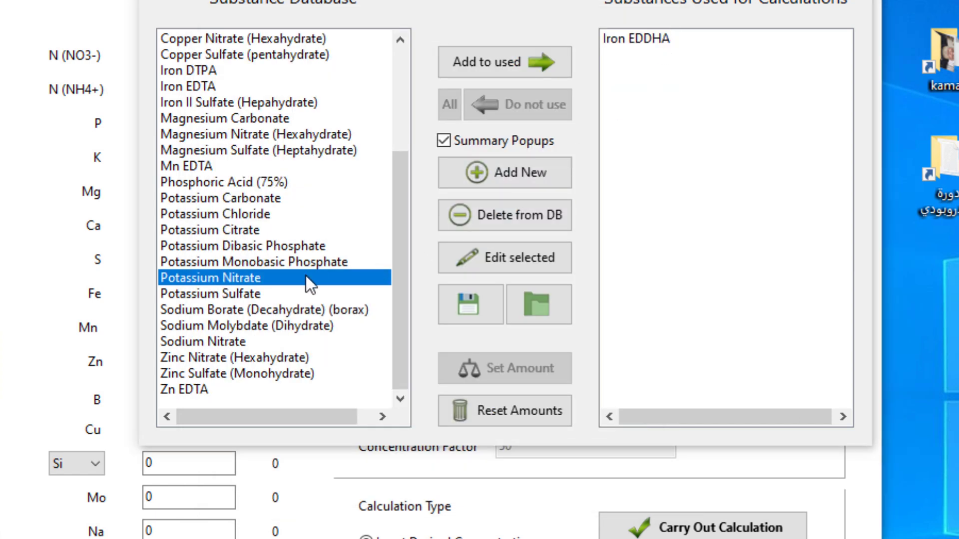
Reopen Potassium Nitrate in the substance editor and compare its potassium content expressed as K2O and as K.
left_click(520, 259)
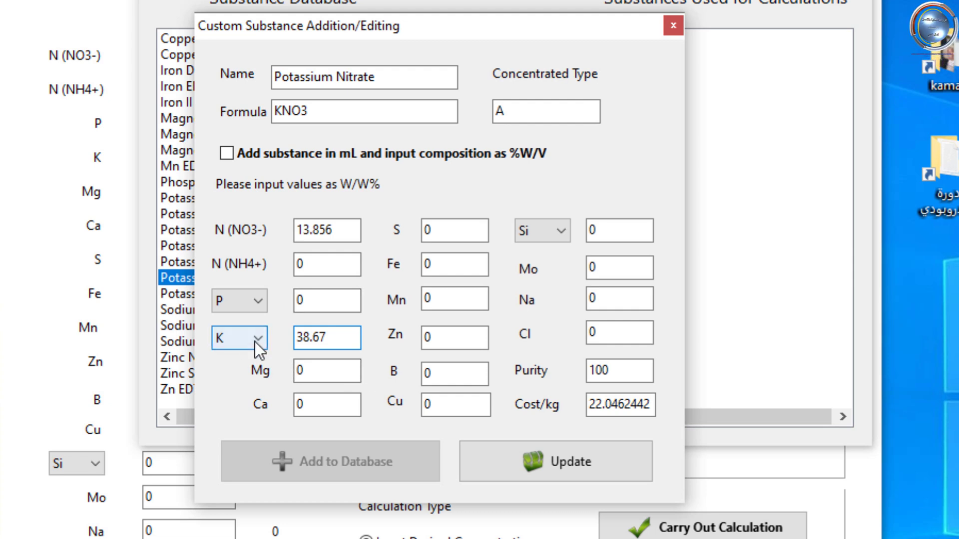
left_click(296, 338)
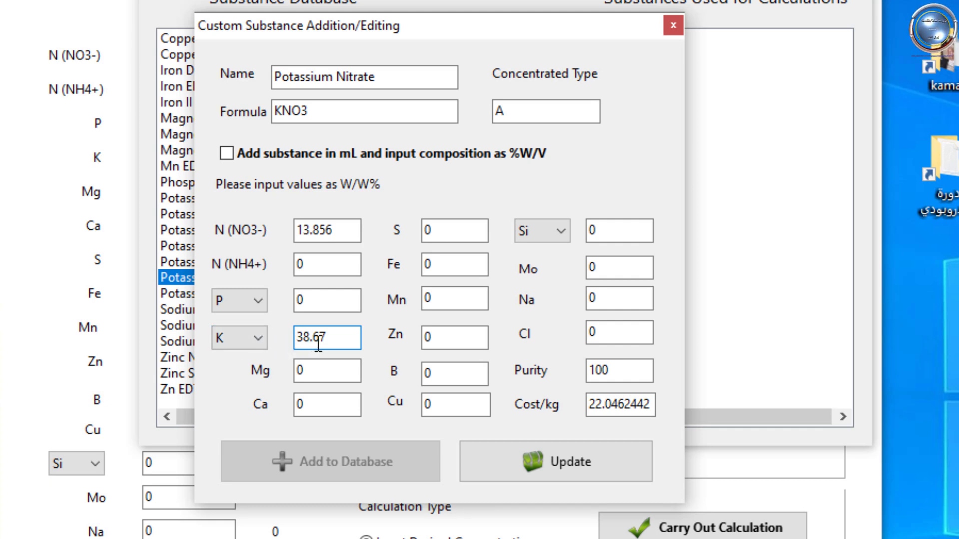
left_click(257, 342)
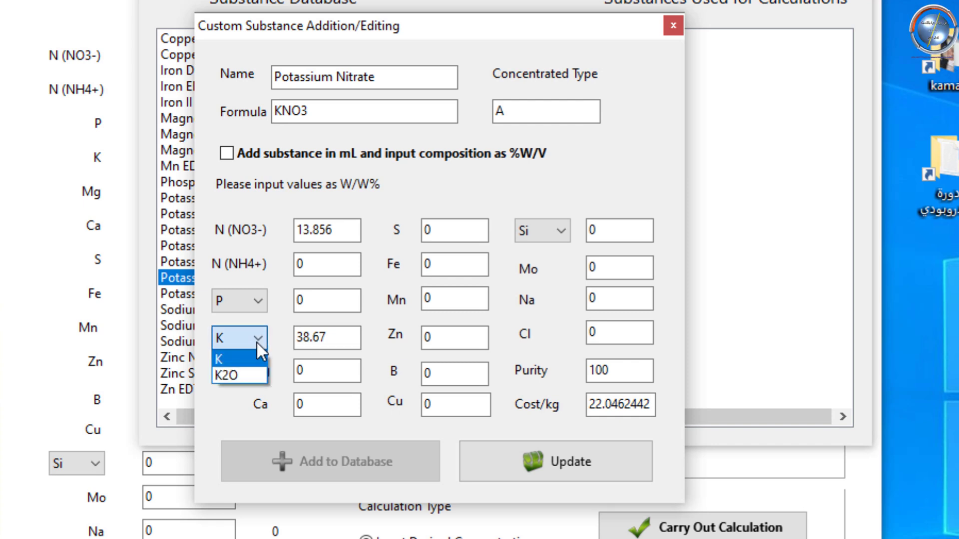
left_click(240, 375)
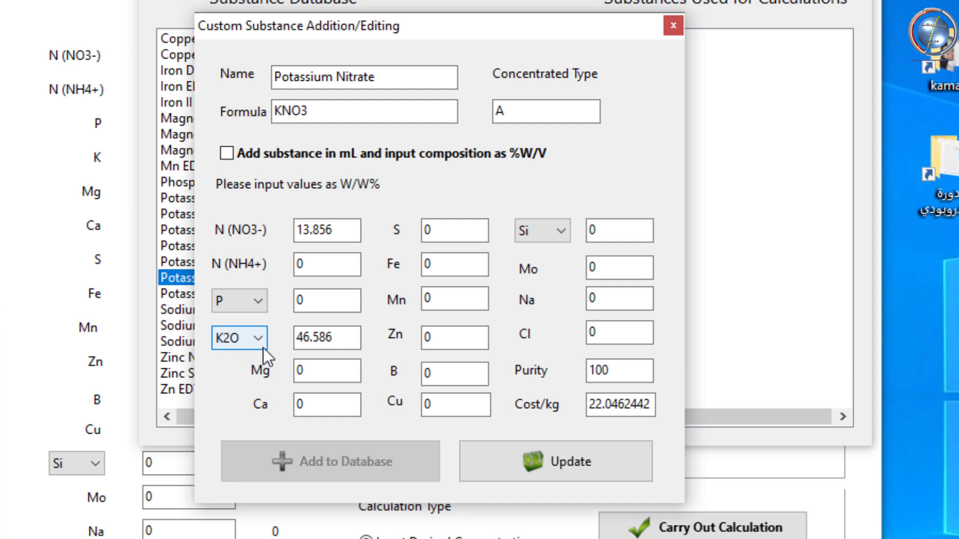
left_click(305, 347)
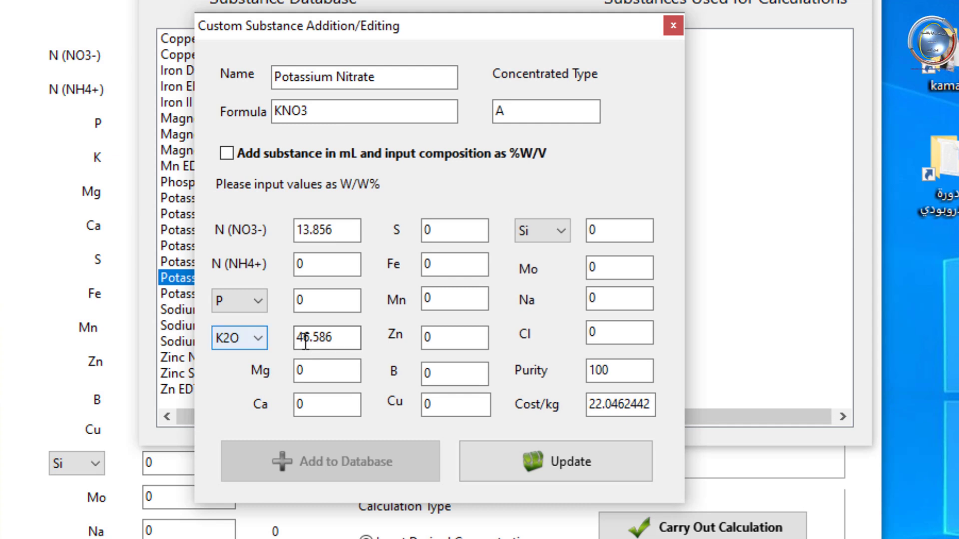
left_click(258, 340)
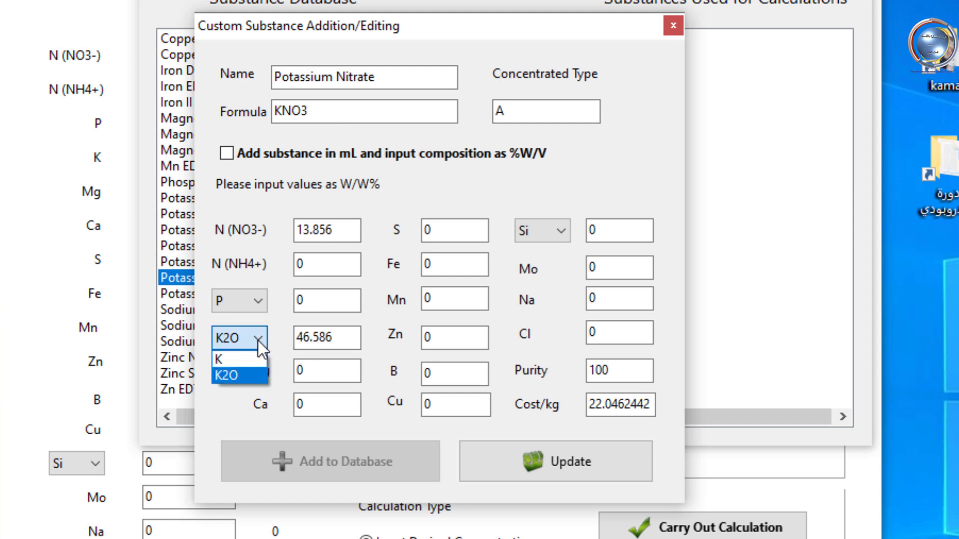
left_click(238, 359)
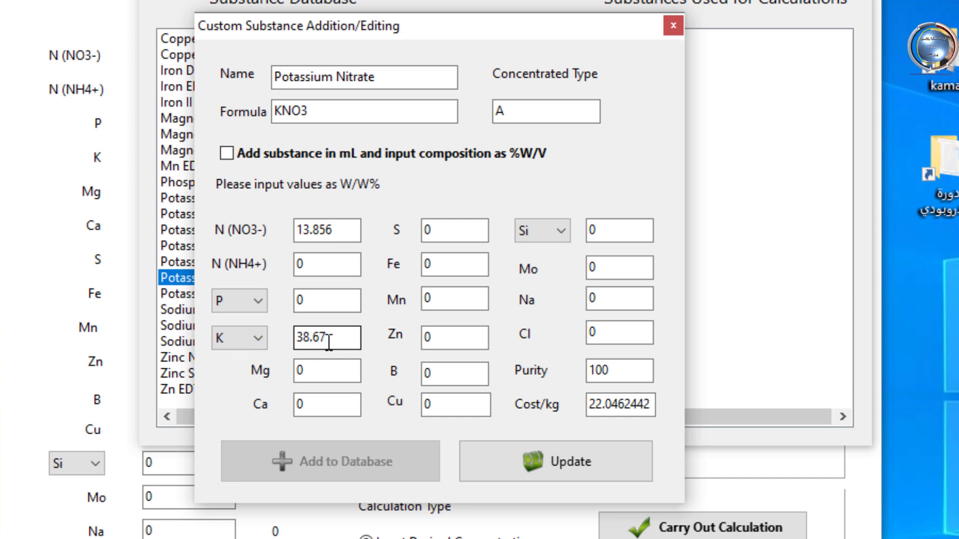
left_click(324, 372)
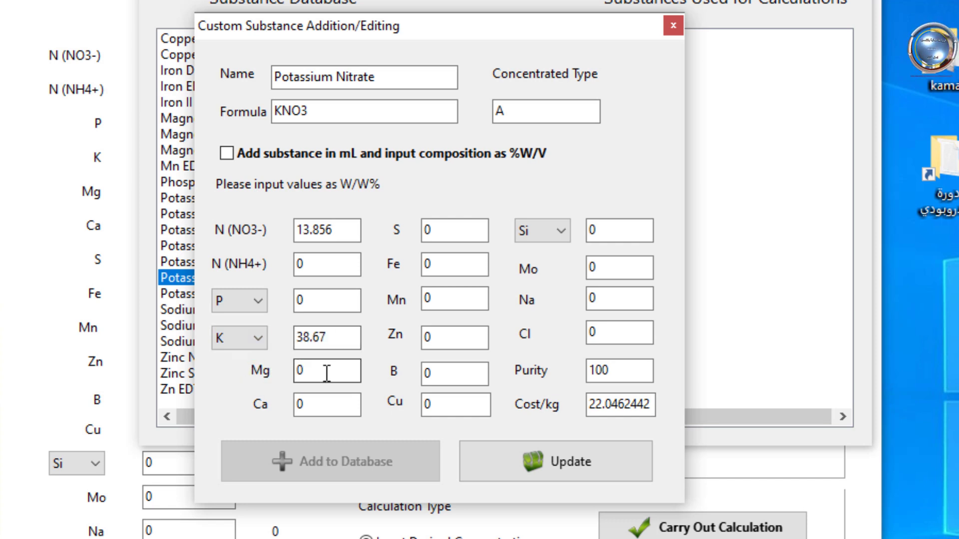
left_click(315, 399)
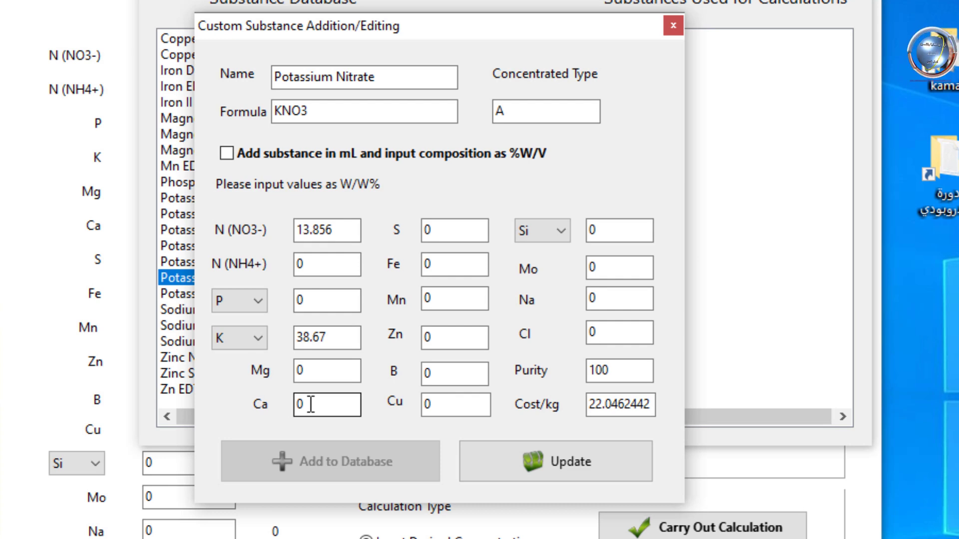
left_click(301, 335)
left_click(304, 337)
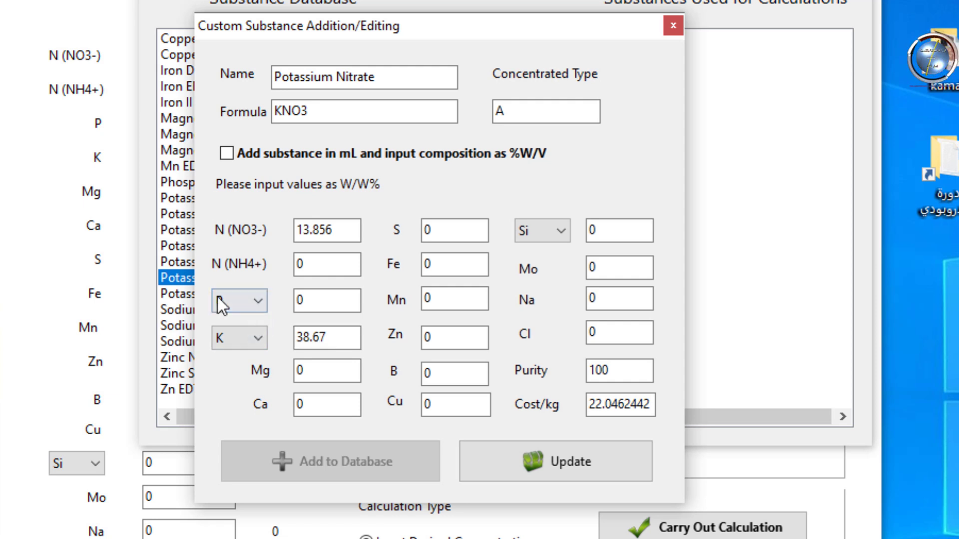
key("Tab")
Switch Potassium Nitrate's phosphorus unit to P2O5 and its potassium unit to K2O.
left_click(254, 298)
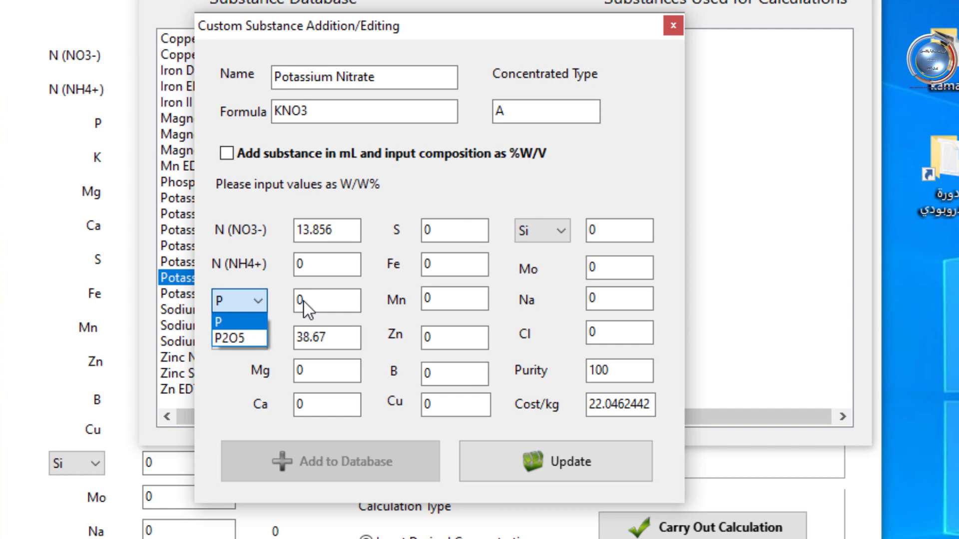
left_click(258, 341)
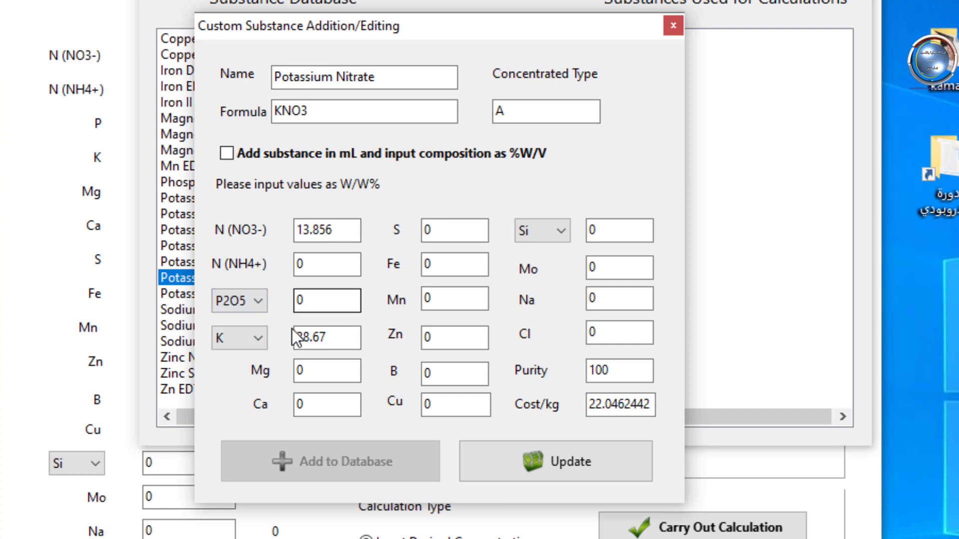
left_click(262, 340)
left_click(245, 370)
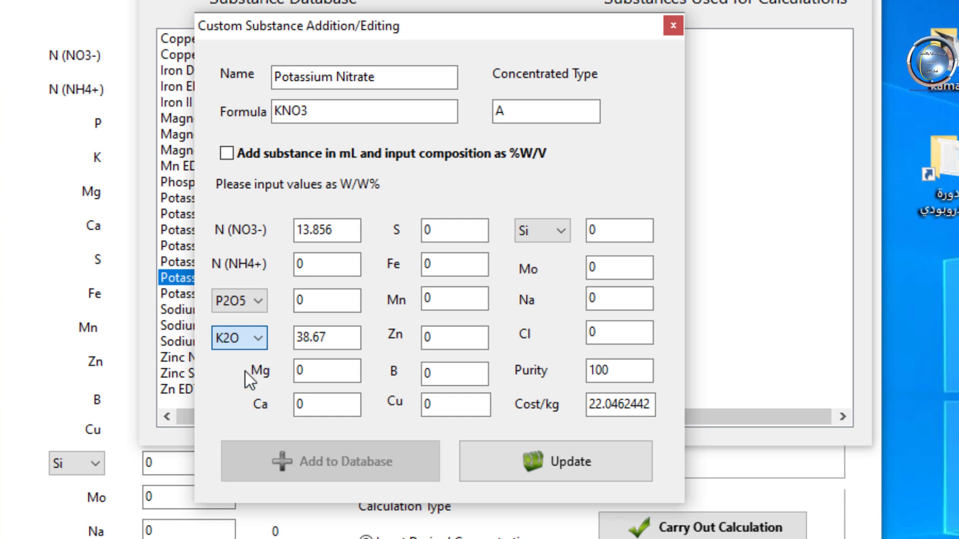
left_click(302, 338)
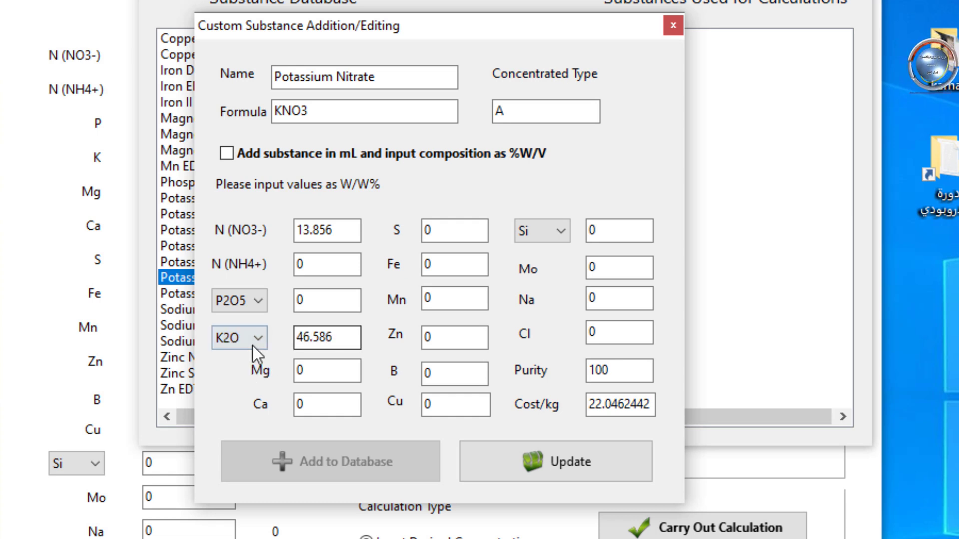
Switch to the KEMAPCO potassium nitrate product page and examine the nutrient grade printed on the bag.
key("Tab")
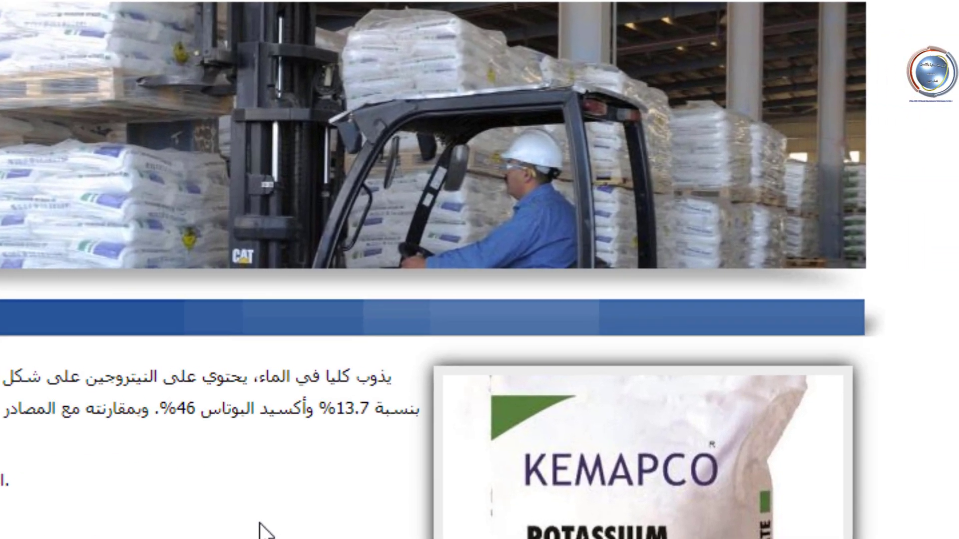
scroll(353, 241, "down", 5)
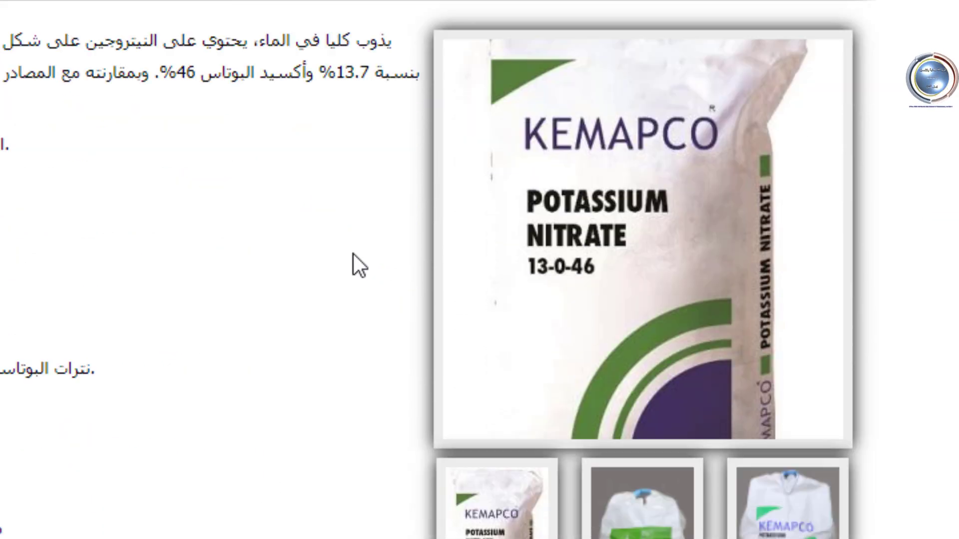
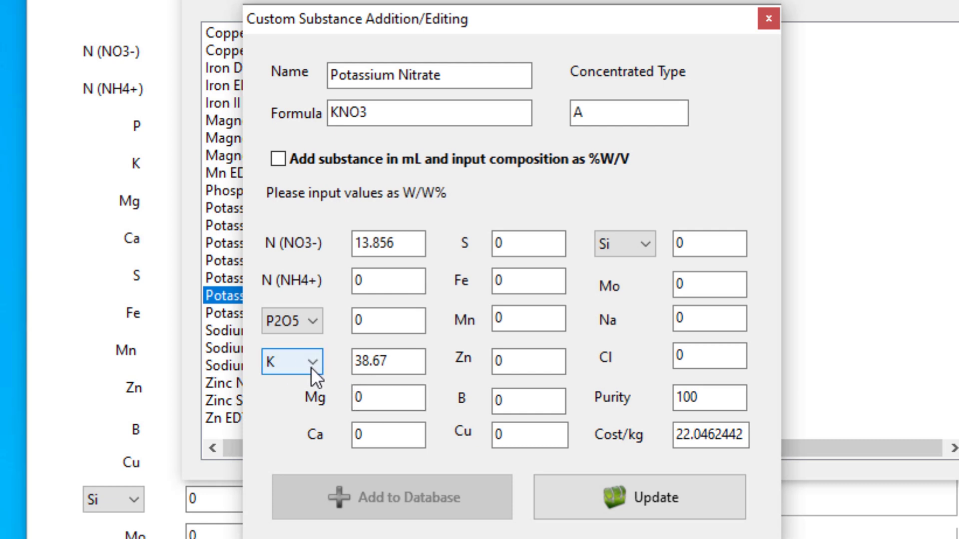
Alternate Potassium Nitrate's potassium unit between K and K2O to compare the two contents, ending on K2O.
left_click(310, 367)
left_click(290, 397)
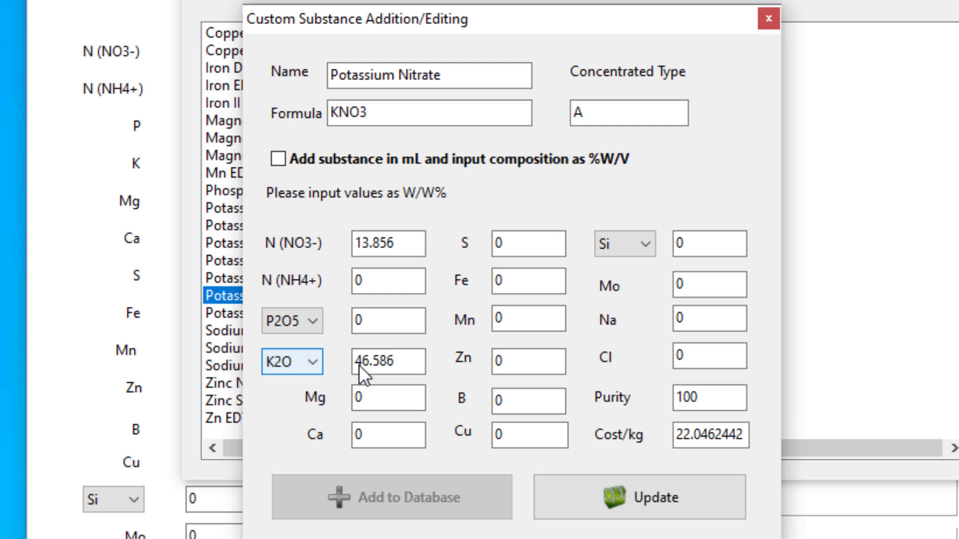
left_click(315, 367)
left_click(300, 386)
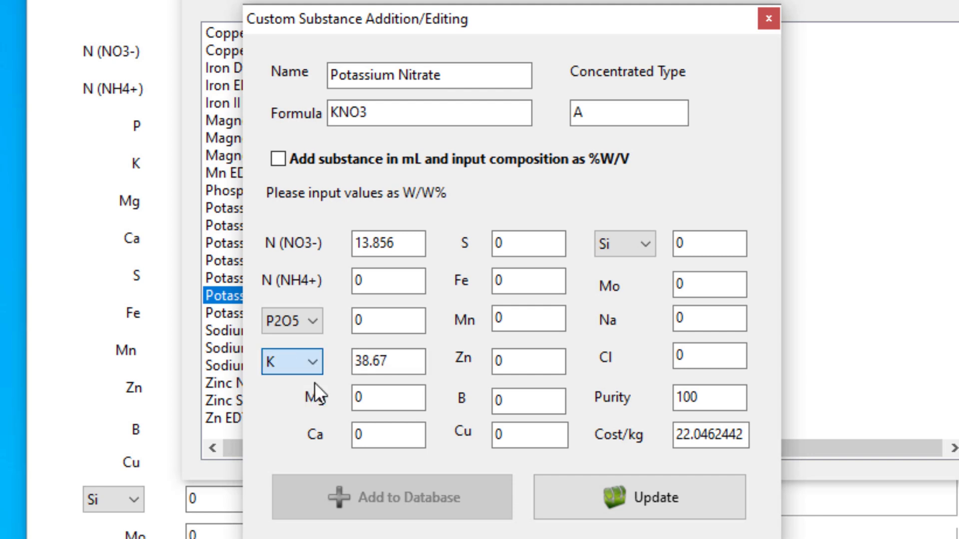
left_click(322, 367)
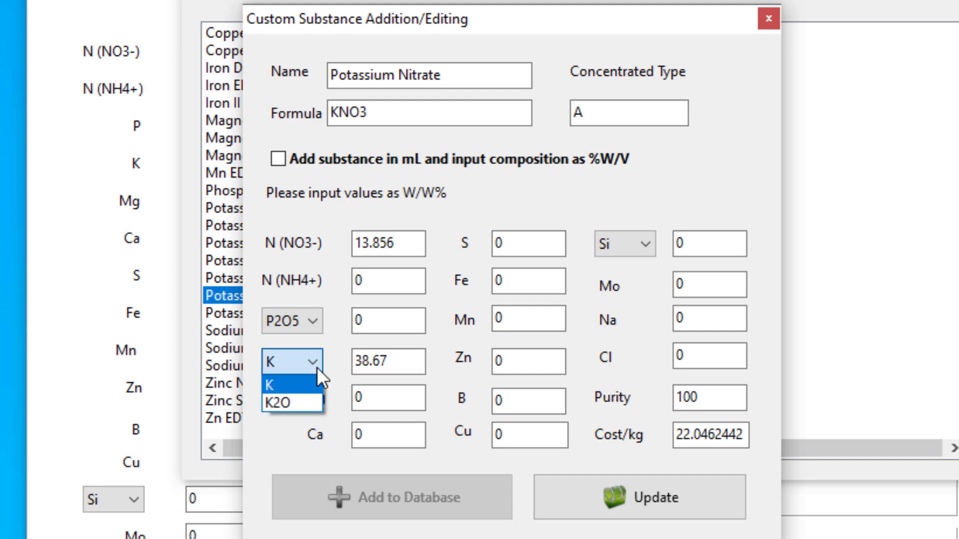
left_click(317, 369)
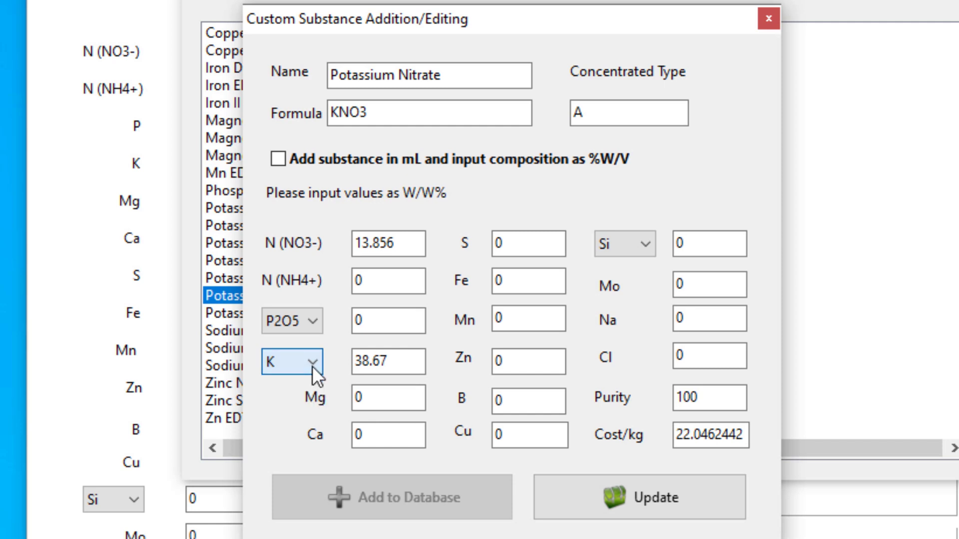
left_click(317, 369)
left_click(294, 402)
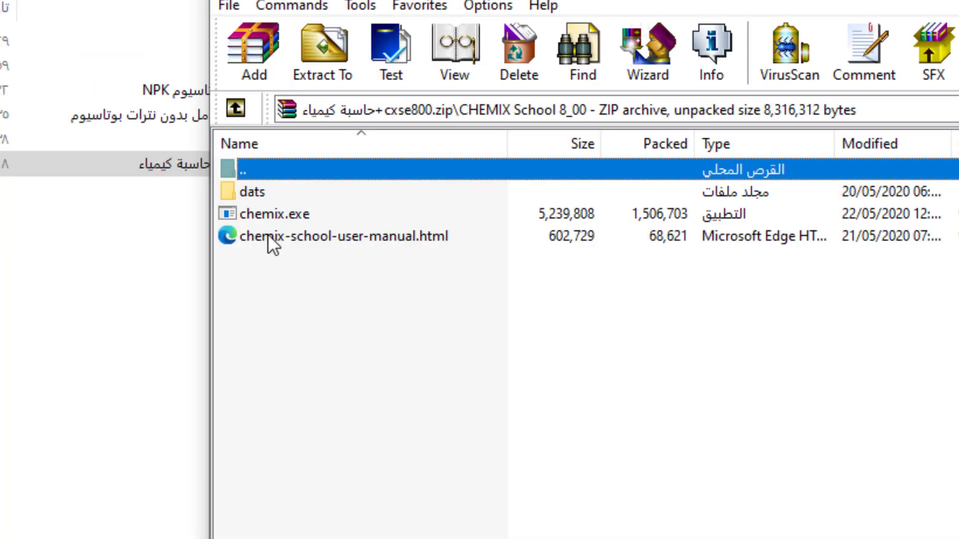
Launch CHEMIX School from the cxse800.zip archive, accept its license agreement, and open the Molecular Calculator.
double_click(258, 215)
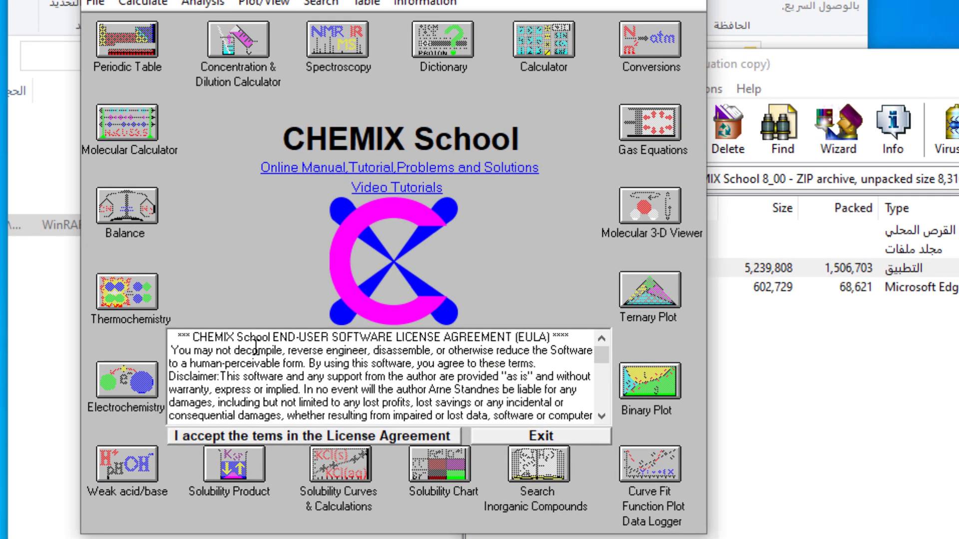
left_click(277, 436)
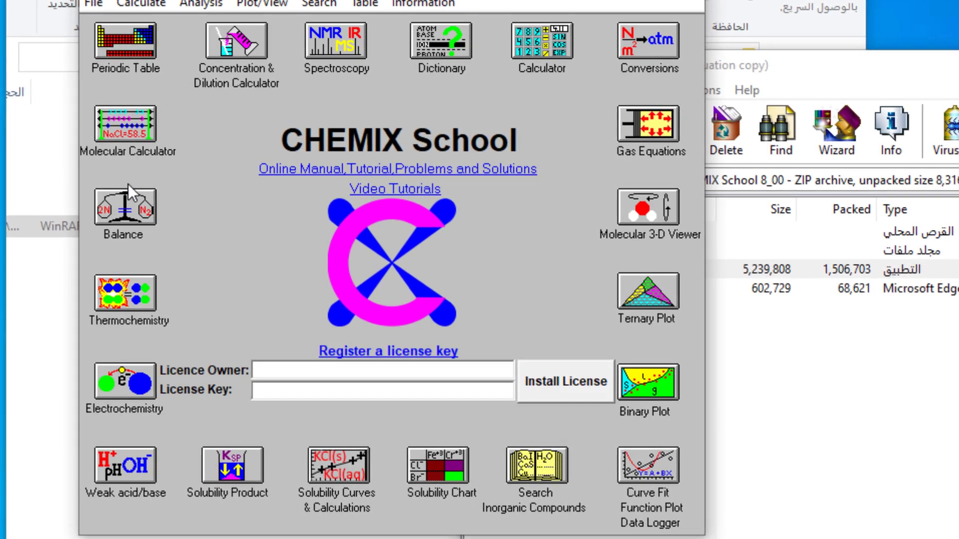
left_click(127, 128)
left_click_drag(712, 31, 295, 28)
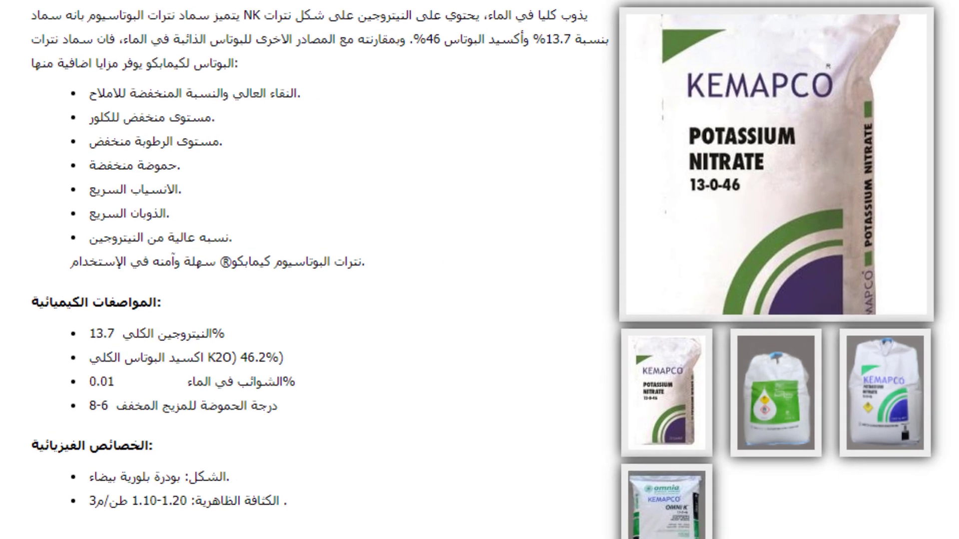
Switch from the KEMAPCO page to the HydroBuddy substance editor and check Potassium Nitrate's potassium content as K2O and as K against the bag grade.
key("alt+Tab")
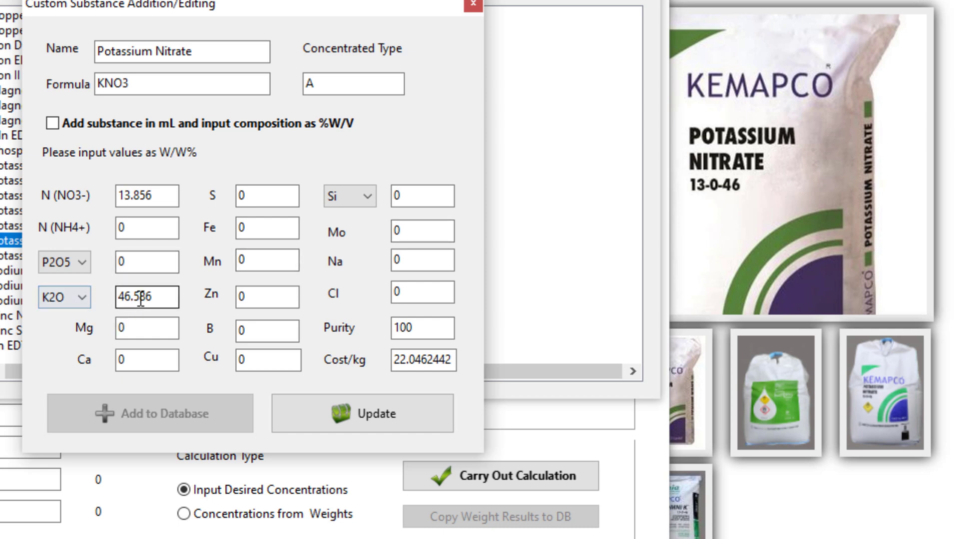
left_click(79, 302)
left_click(75, 318)
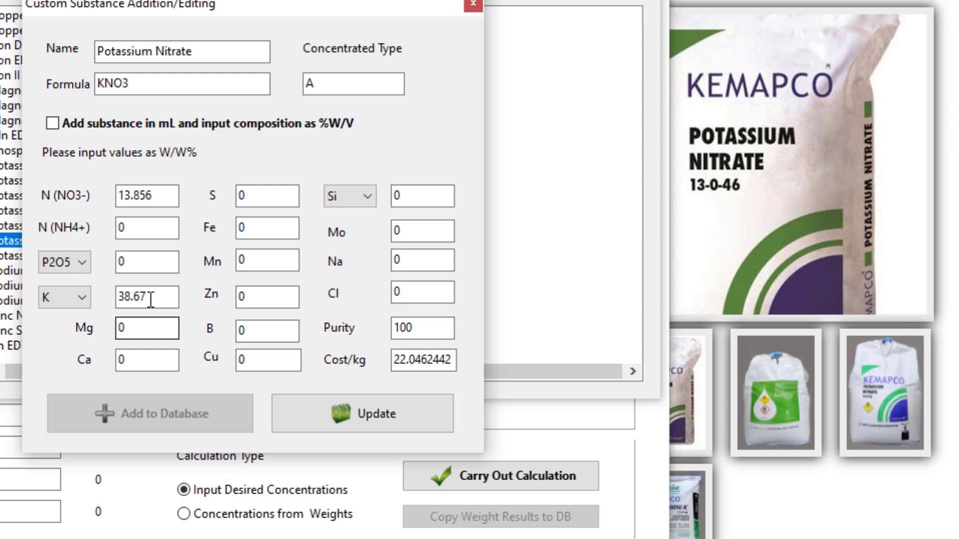
left_click(82, 298)
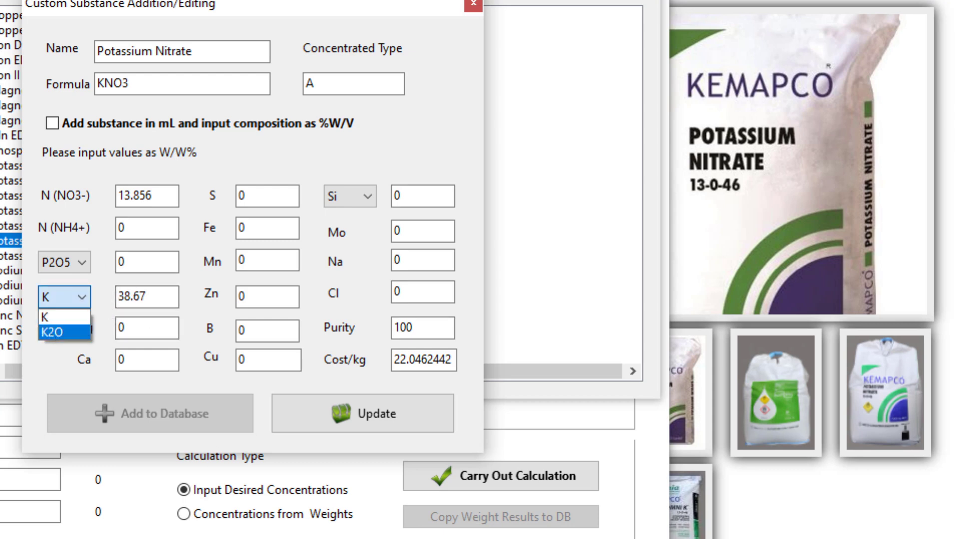
key("Escape")
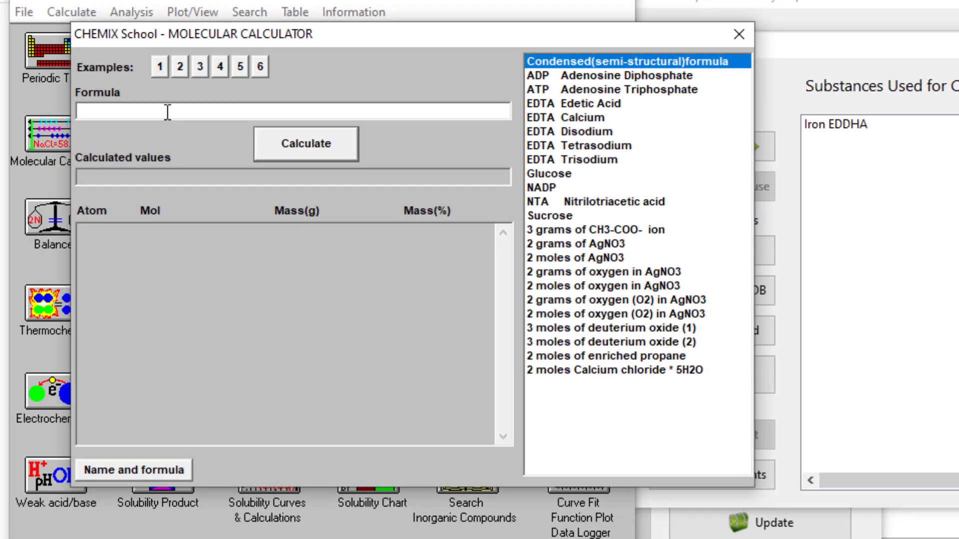
Calculate the elemental mass percentages of K2O in the CHEMIX School Molecular Calculator.
type("K2O")
left_click(277, 145)
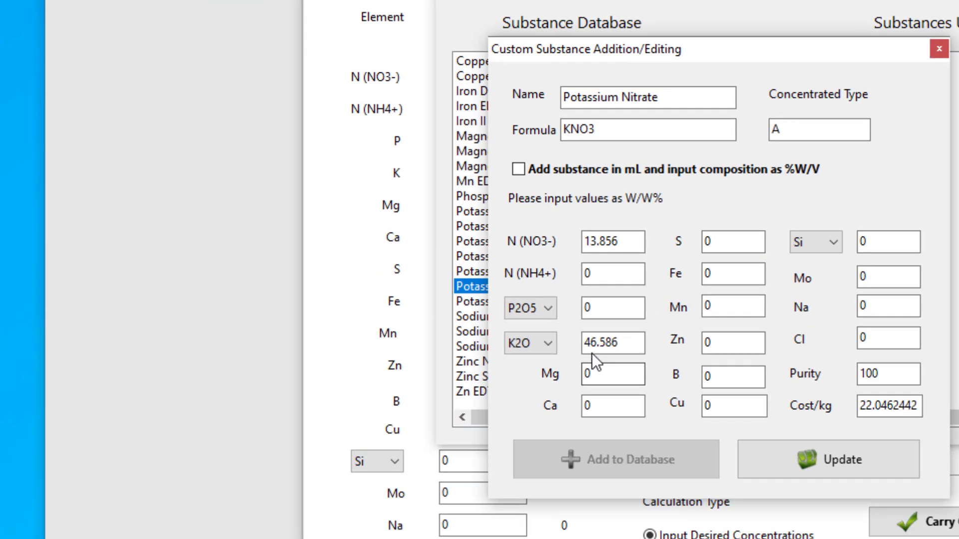
Multiply the K2O content 46.586 by 0.83 in Windows Calculator, taking the factor from potassium's mass percentage in CHEMIX School.
left_click(591, 350)
left_click(587, 348)
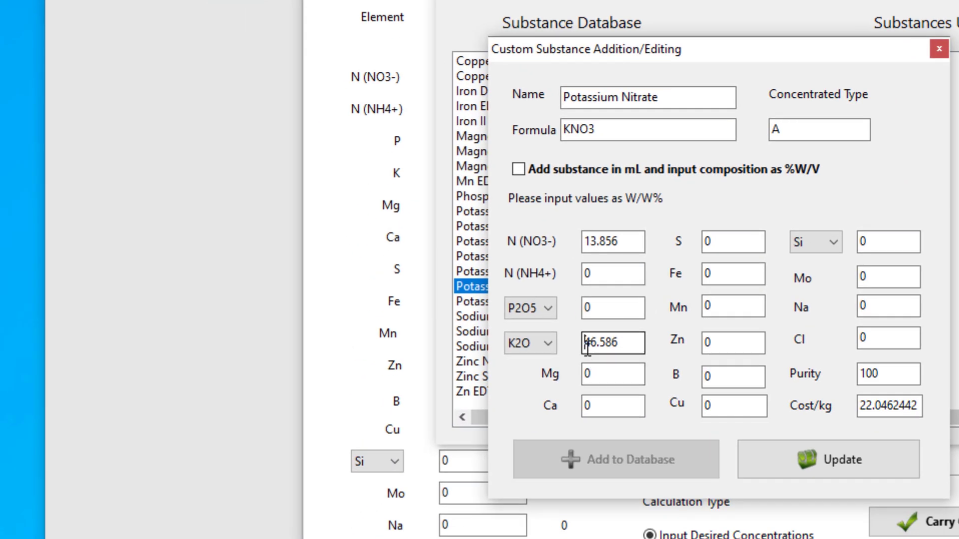
left_click_drag(587, 348, 627, 348)
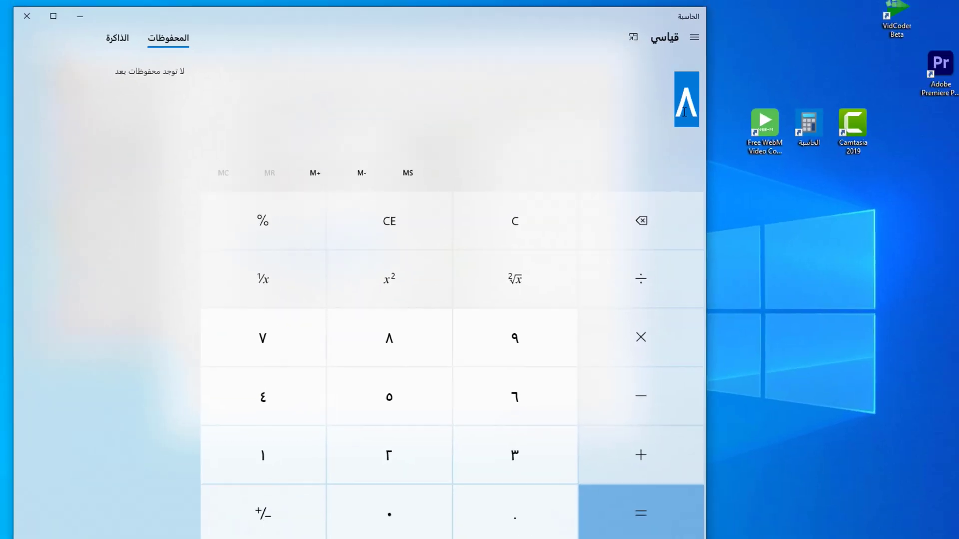
type("٤٦.٥٨٦")
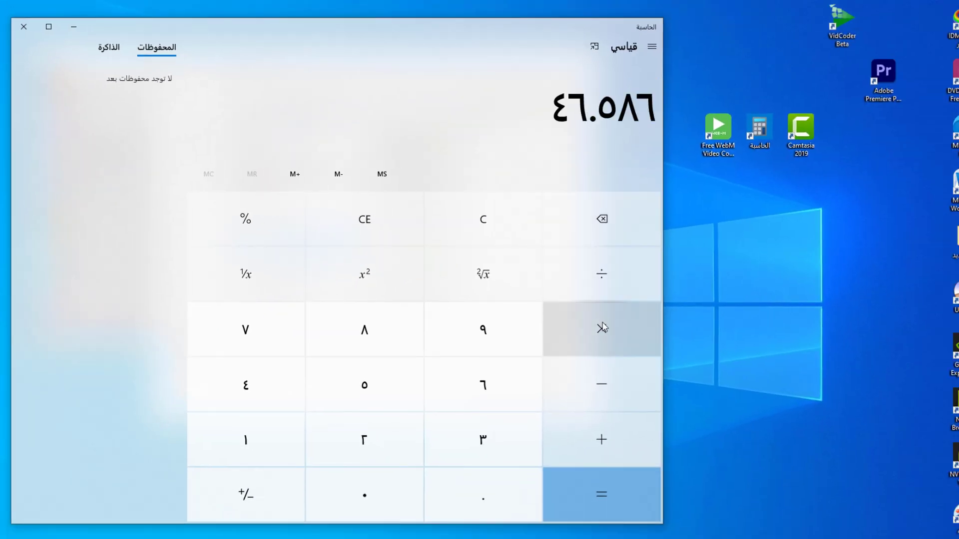
left_click(589, 332)
left_click(385, 498)
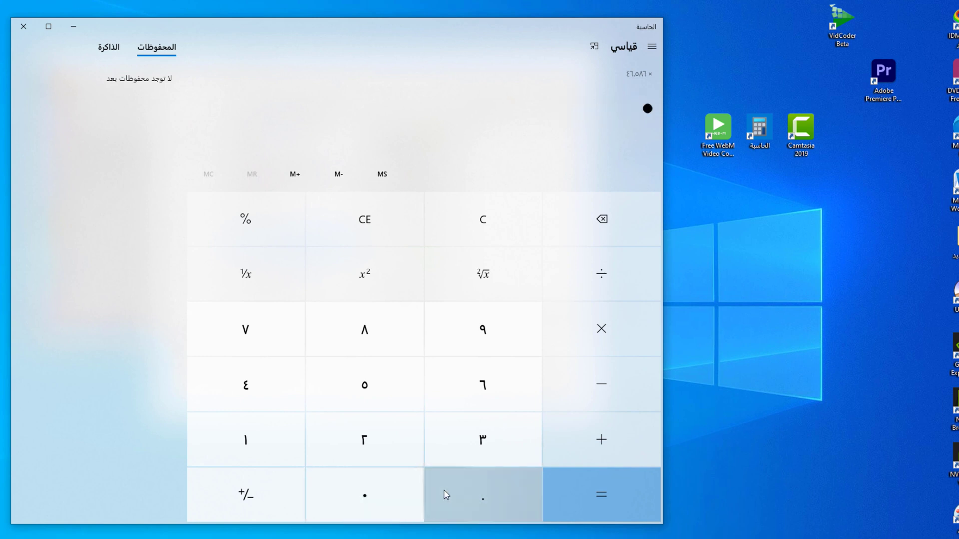
left_click(443, 494)
mouse_move(722, 537)
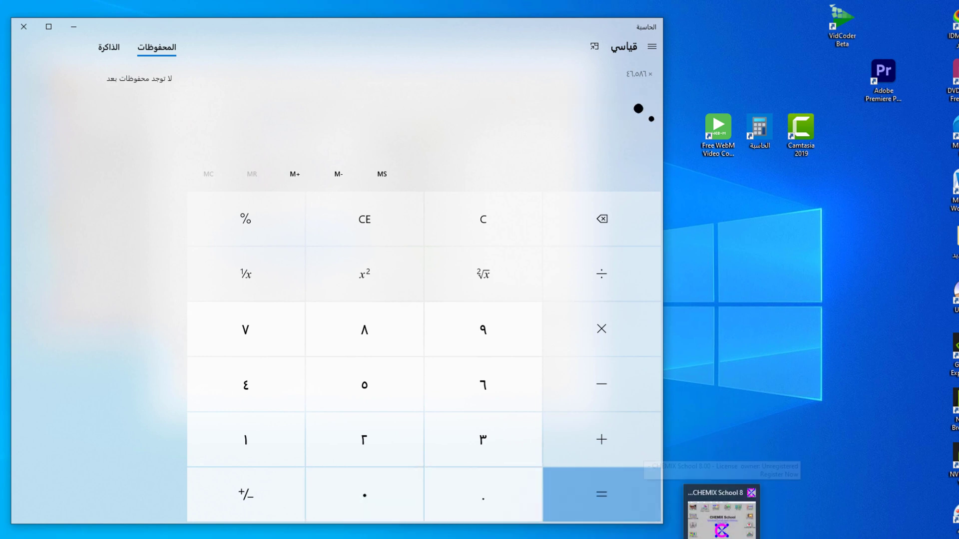
left_click(722, 519)
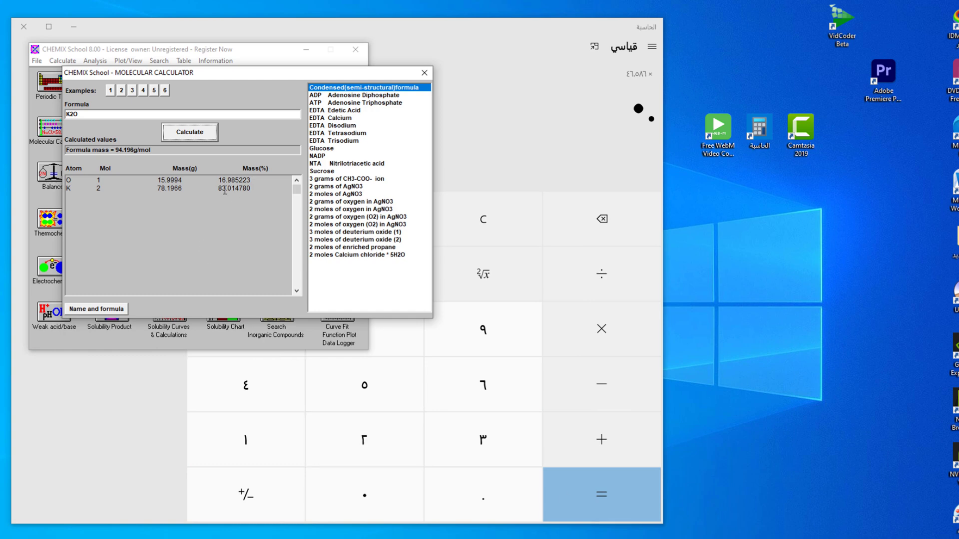
left_click(492, 165)
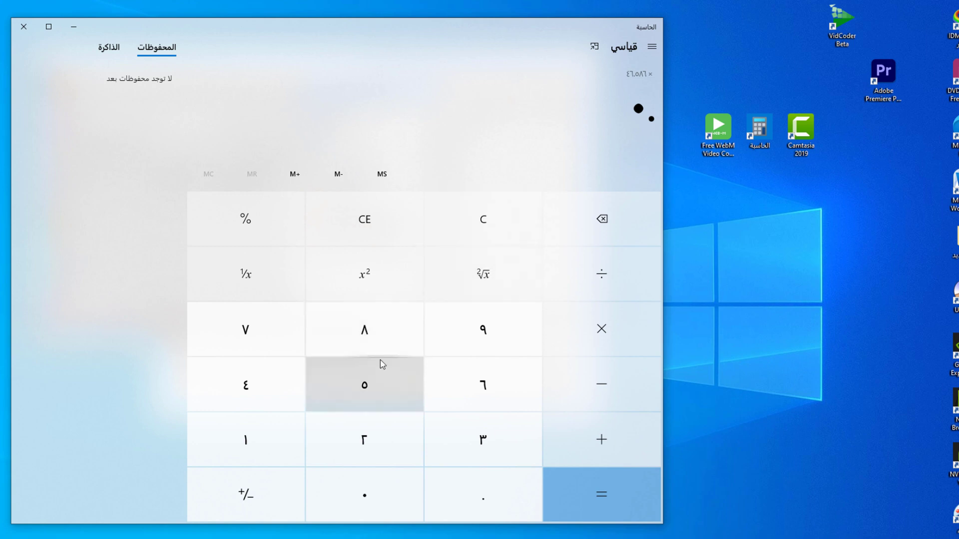
left_click(367, 330)
left_click(478, 435)
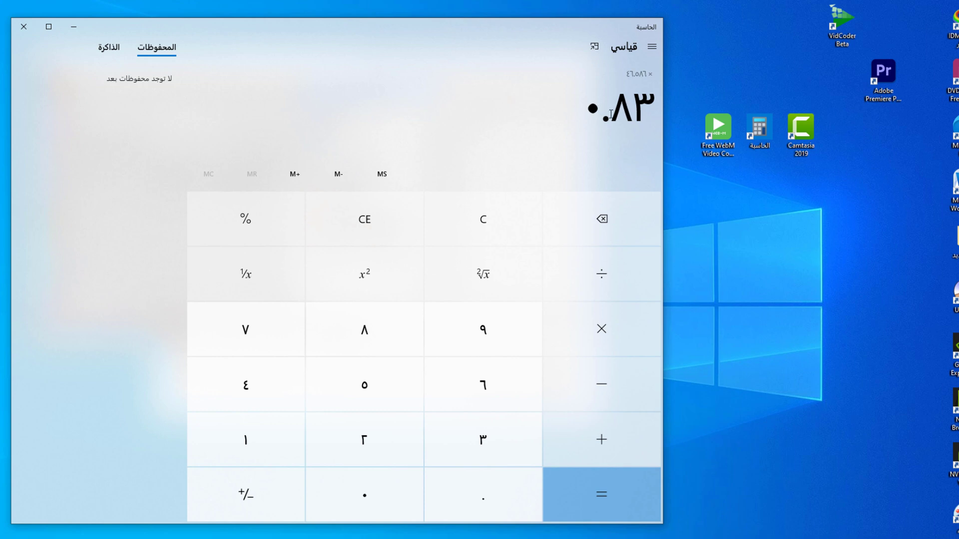
left_click(627, 480)
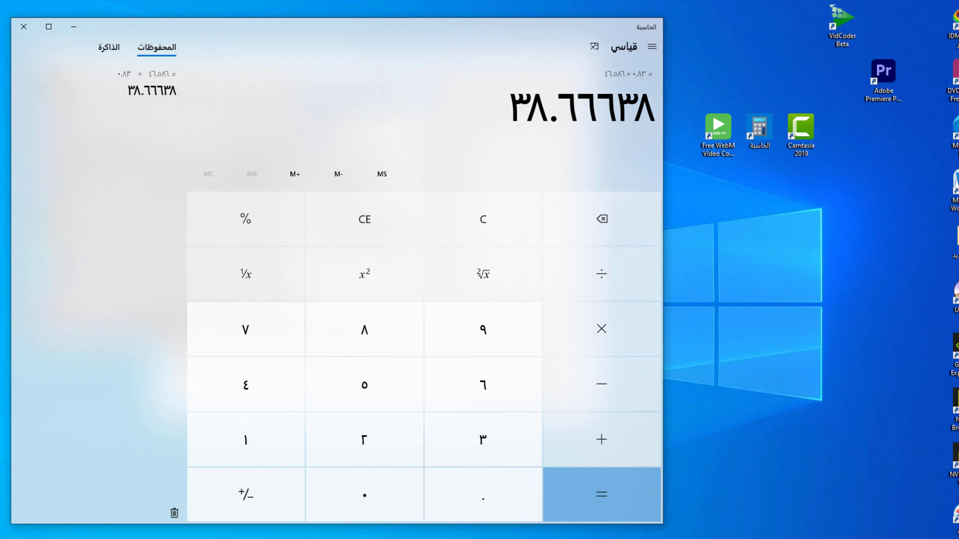
Return to HydroBuddy, move the substance editor clear of the selection window, and express Potassium Nitrate's potassium as K.
left_click(744, 515)
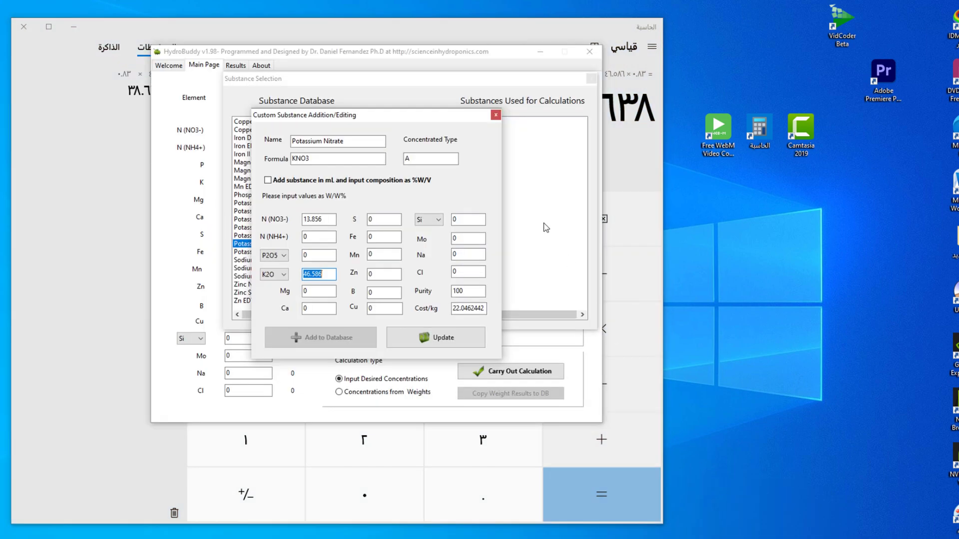
left_click_drag(391, 121, 693, 83)
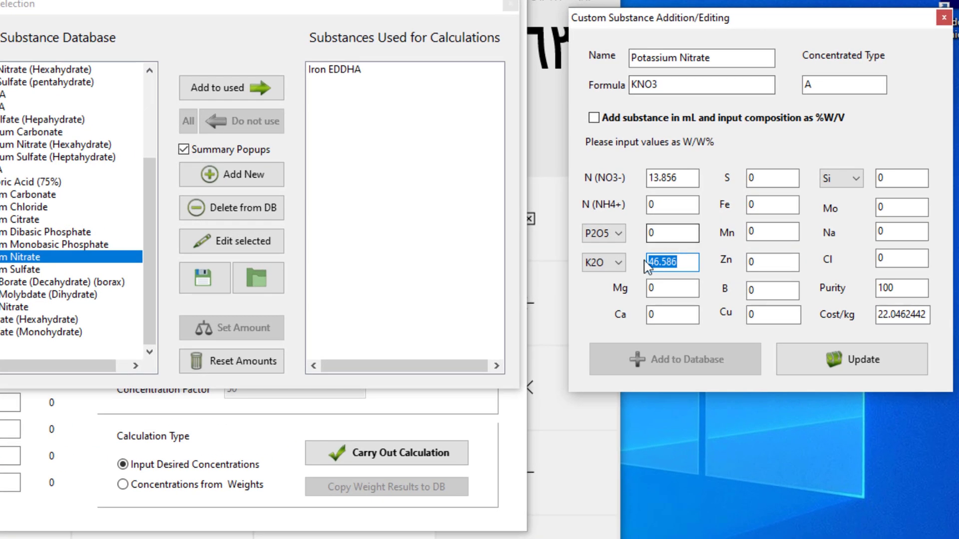
left_click(618, 262)
left_click(602, 291)
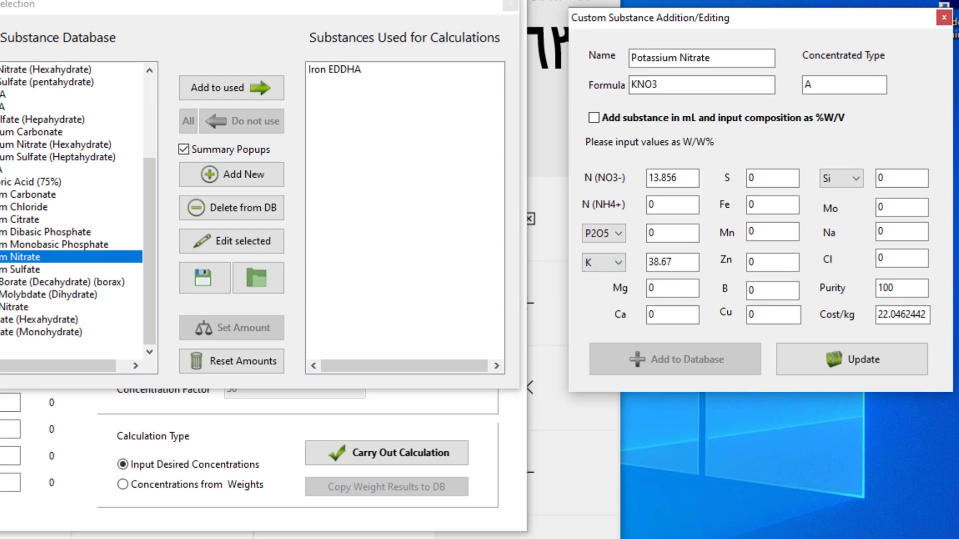
Bring Calculator up beside the substance editor and compare the product's decimals with Potassium Nitrate's content expressed as K.
left_click(547, 42)
key("super+Up")
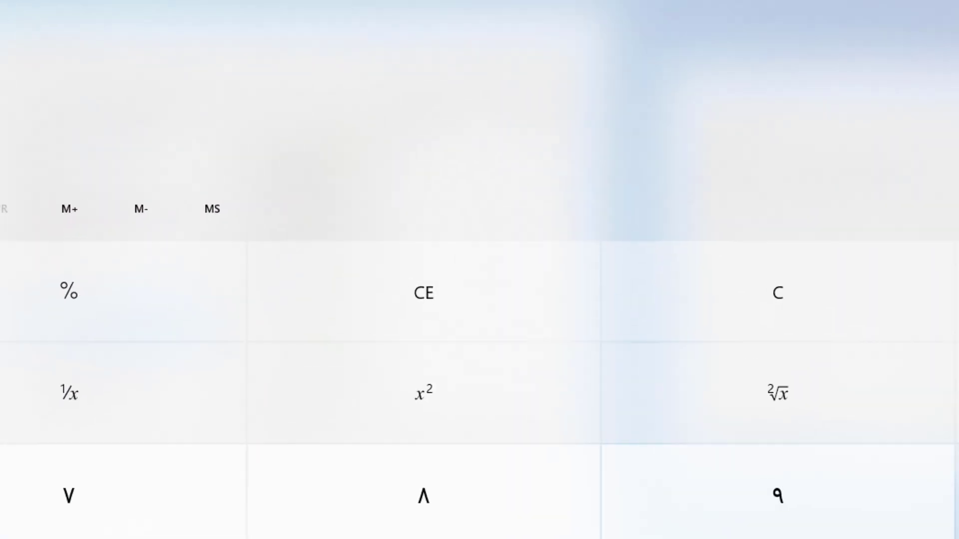
key("super+Down")
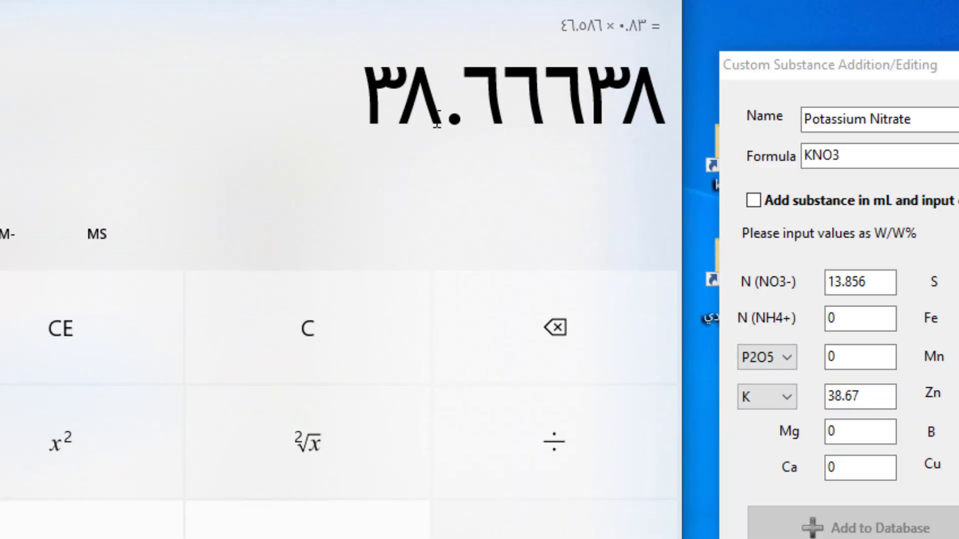
left_click(849, 396)
left_click(500, 110)
left_click_drag(556, 86, 657, 102)
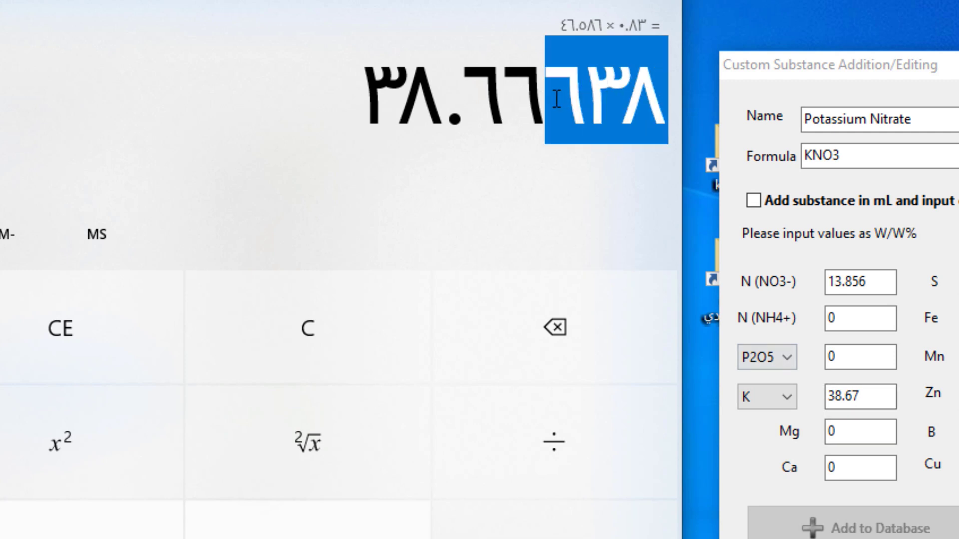
left_click_drag(504, 92, 532, 94)
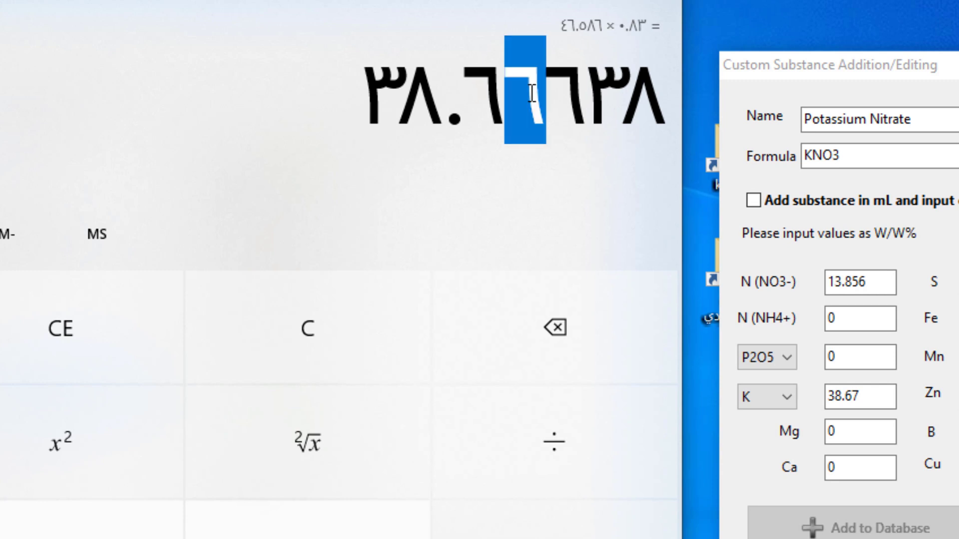
left_click(568, 92)
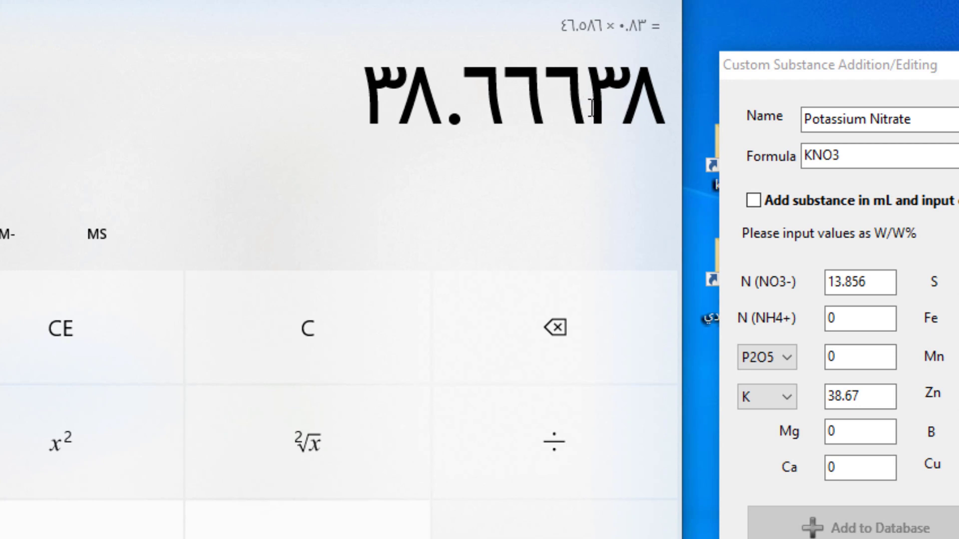
left_click_drag(580, 100, 565, 99)
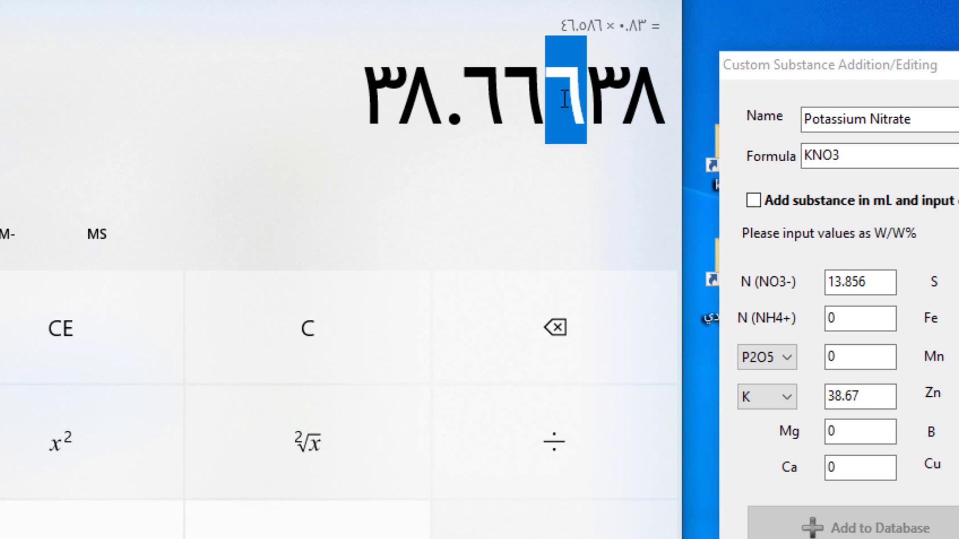
left_click(530, 95)
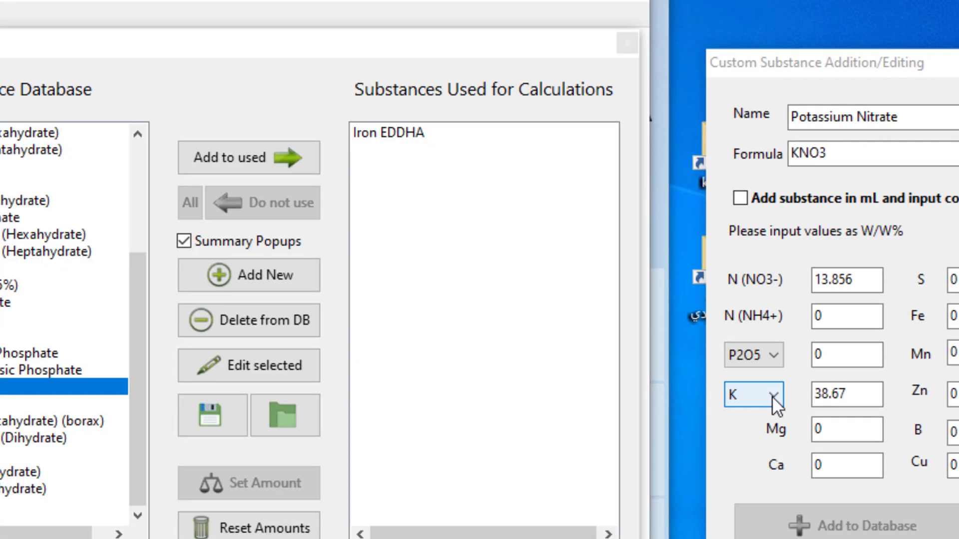
Switch Potassium Nitrate's potassium to K2O and back to K, and compare the K content with the product in Calculator.
left_click(785, 397)
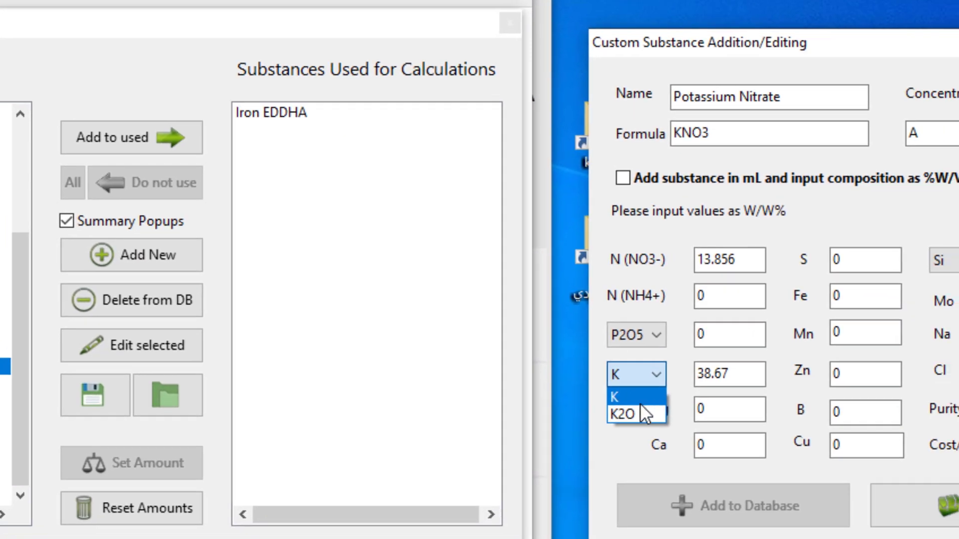
left_click(769, 435)
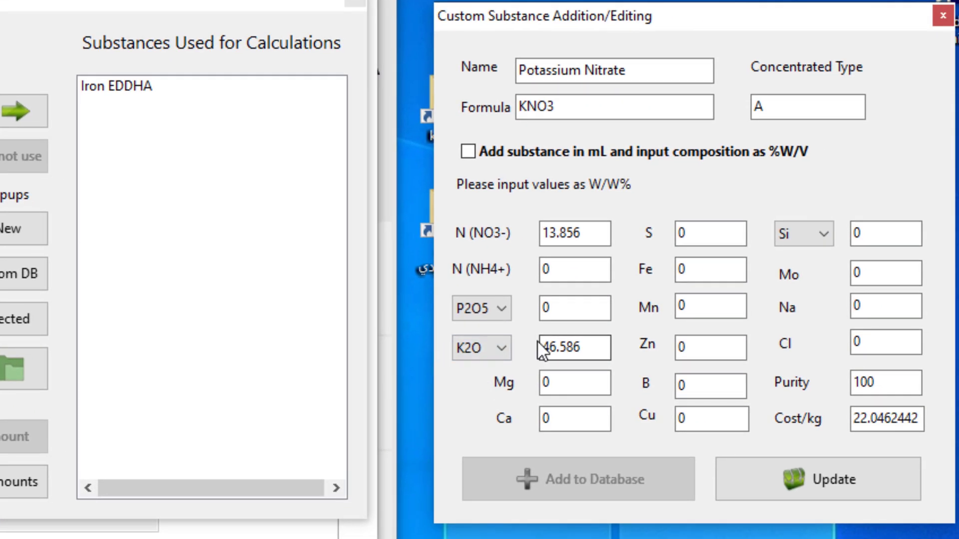
left_click(508, 352)
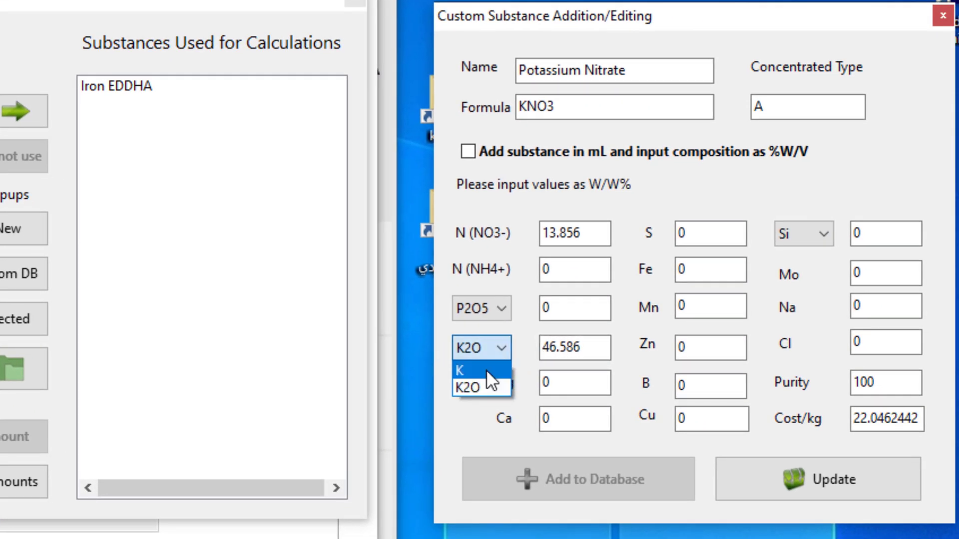
left_click(487, 369)
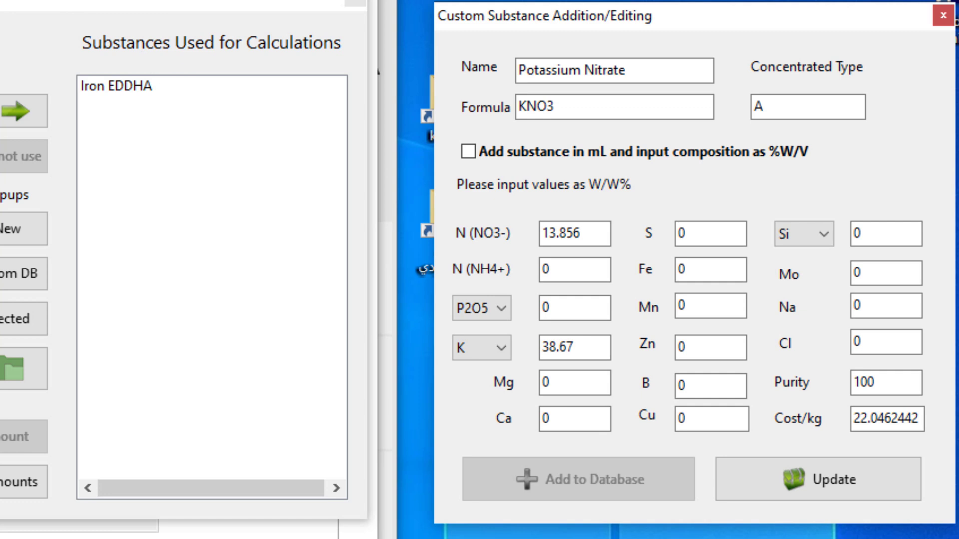
key("alt+Tab")
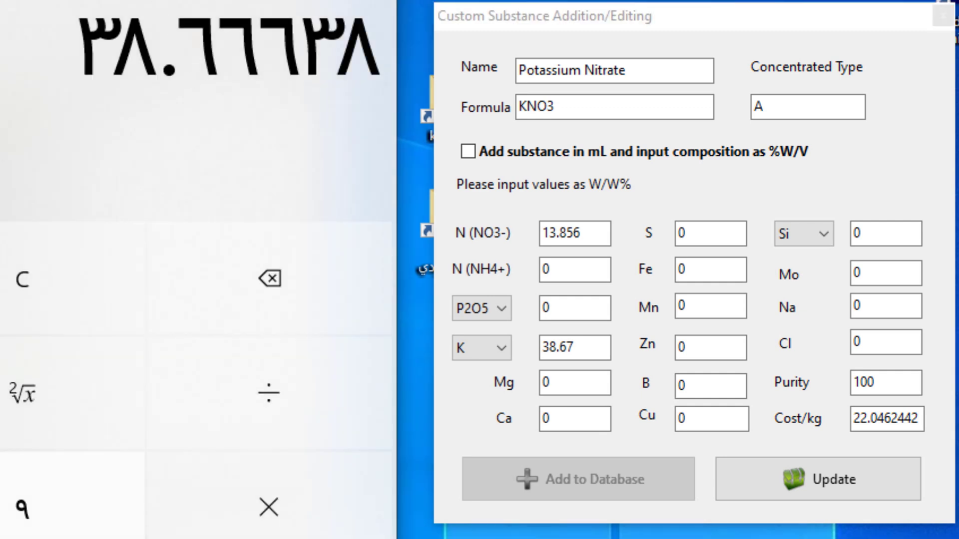
left_click_drag(397, 270, 502, 270)
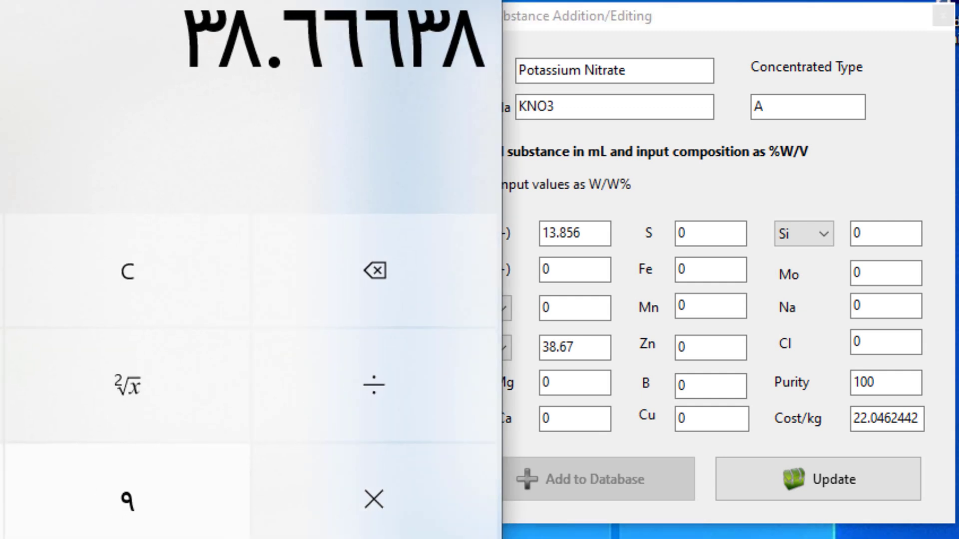
key("super+Down")
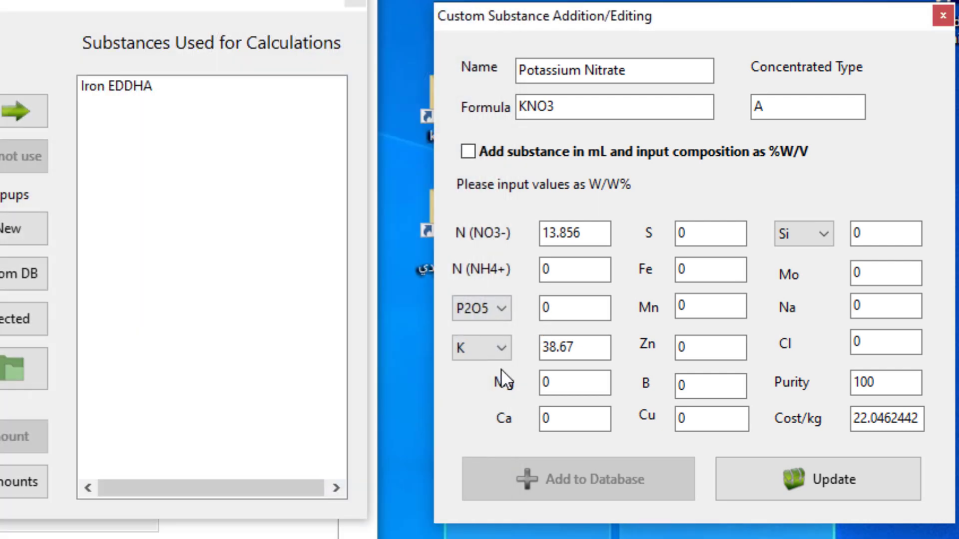
left_click(501, 348)
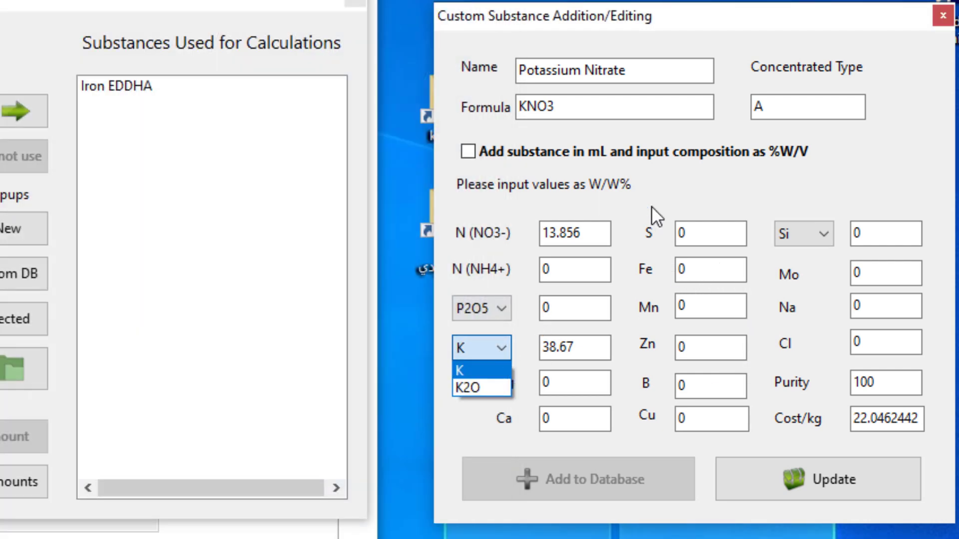
left_click(647, 345)
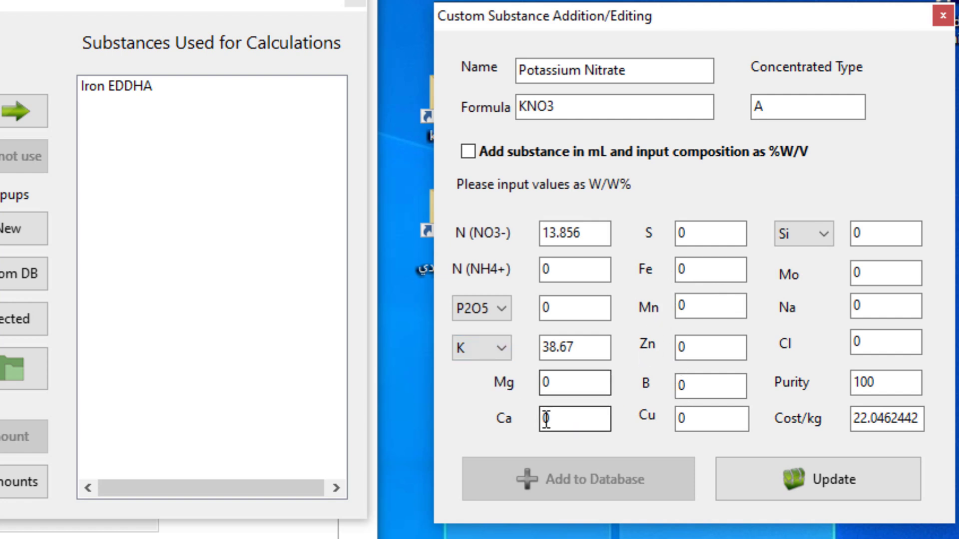
left_click(554, 385)
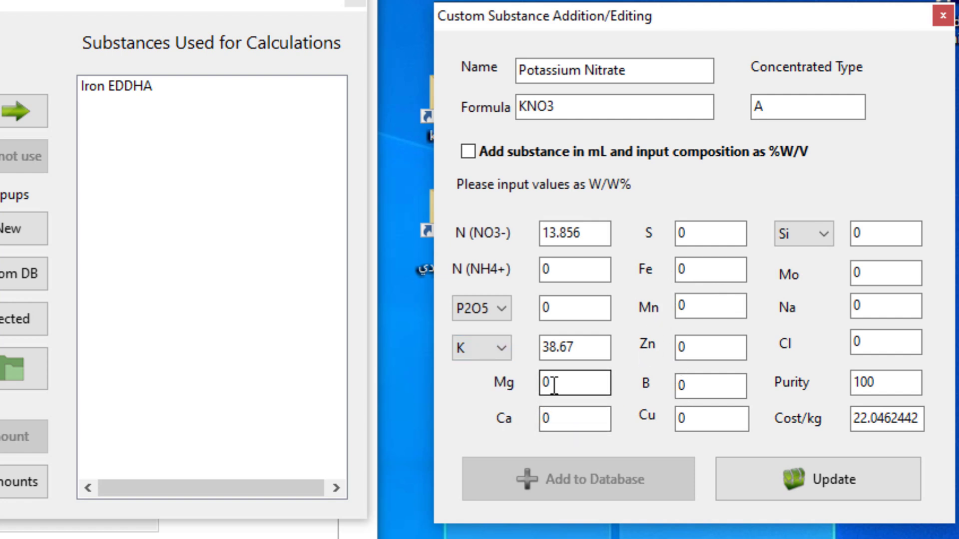
left_click(498, 348)
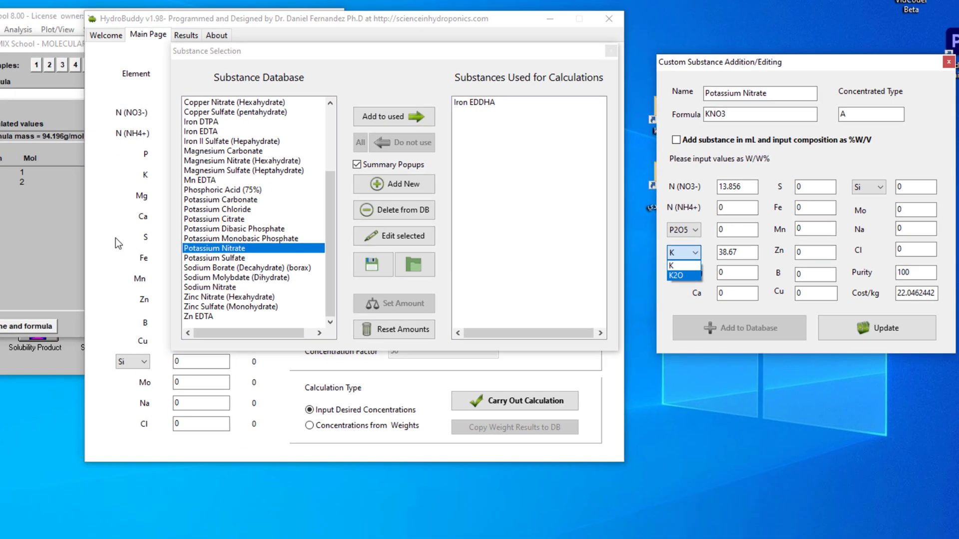
Close the Molecular Calculator and CHEMIX School, and agree to put the modified extracted files back into the archive.
left_click(75, 217)
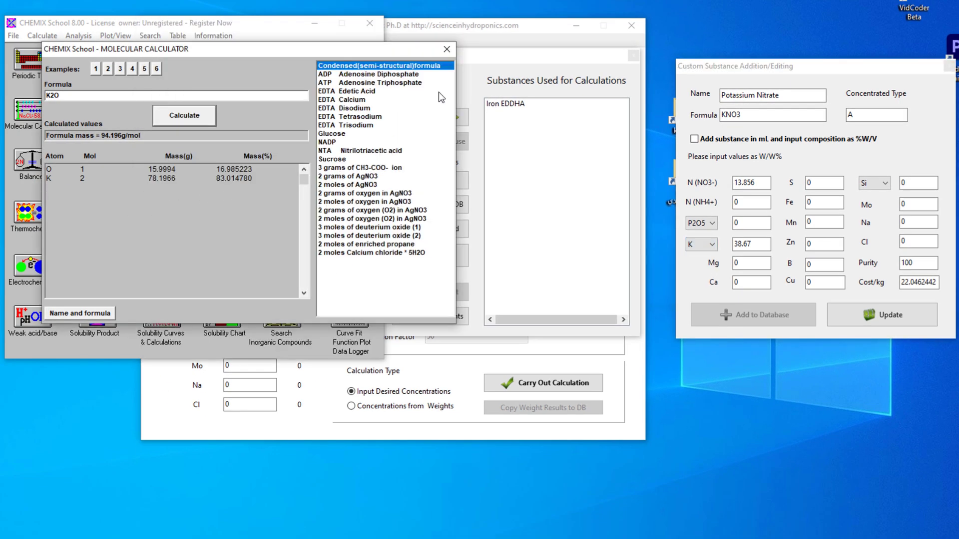
left_click(446, 49)
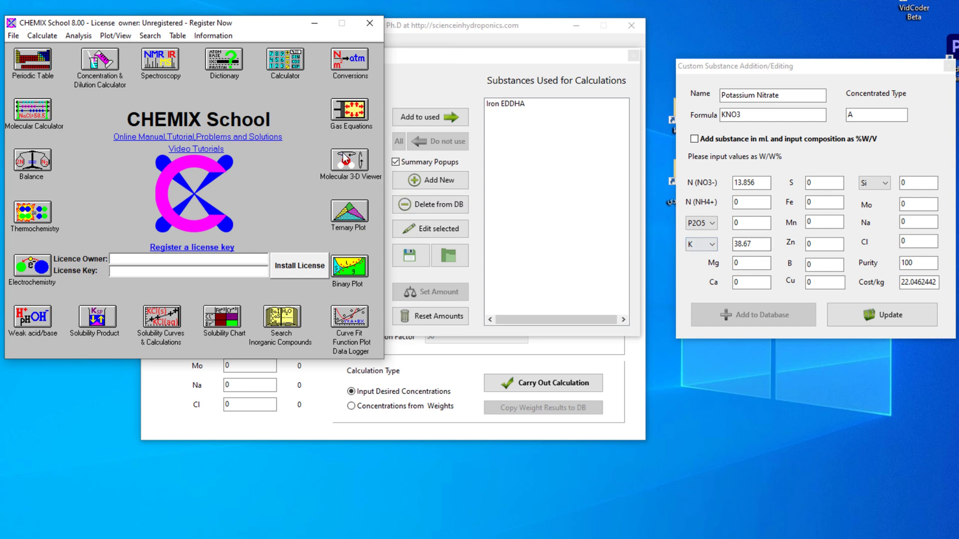
left_click(370, 23)
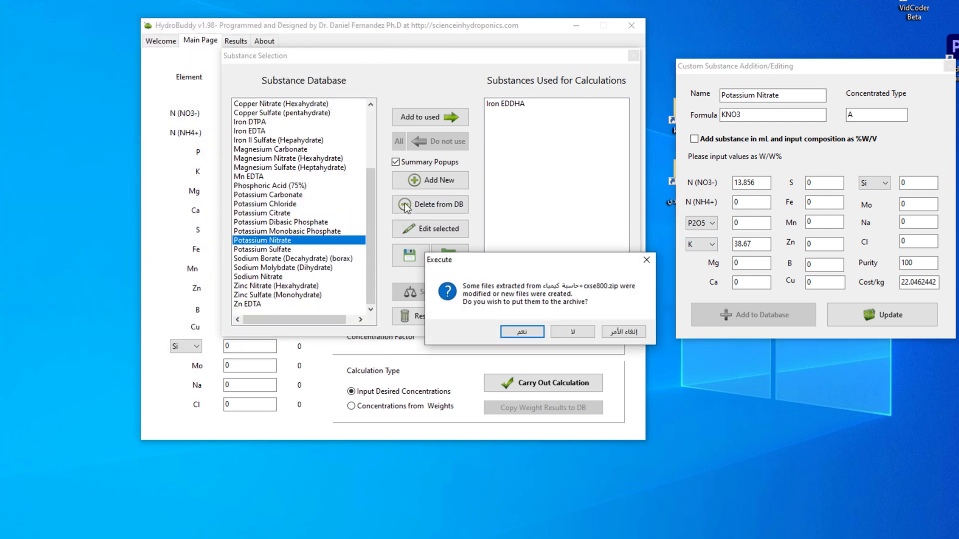
left_click(508, 329)
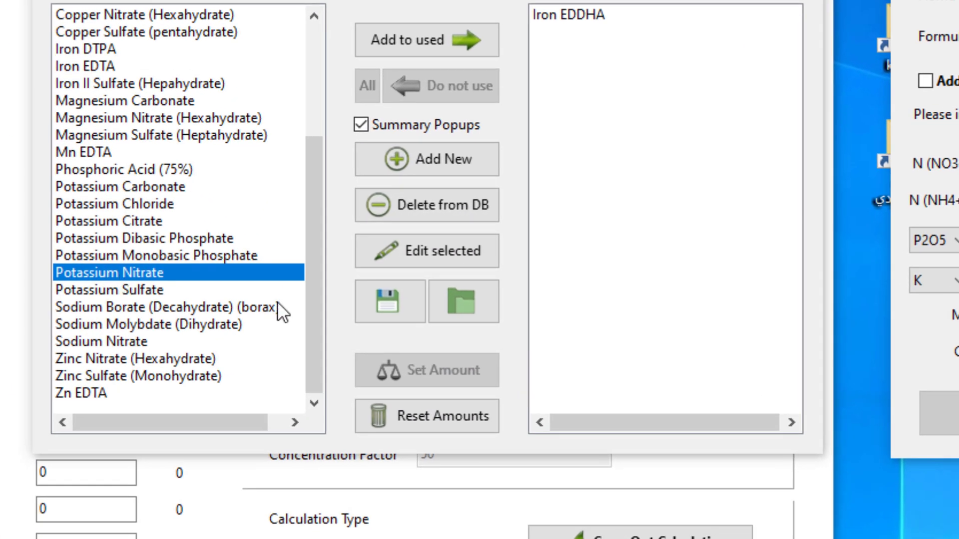
Reopen Potassium Nitrate for editing, view its potassium expressed as K2O, and close the editor without updating.
left_click(428, 253)
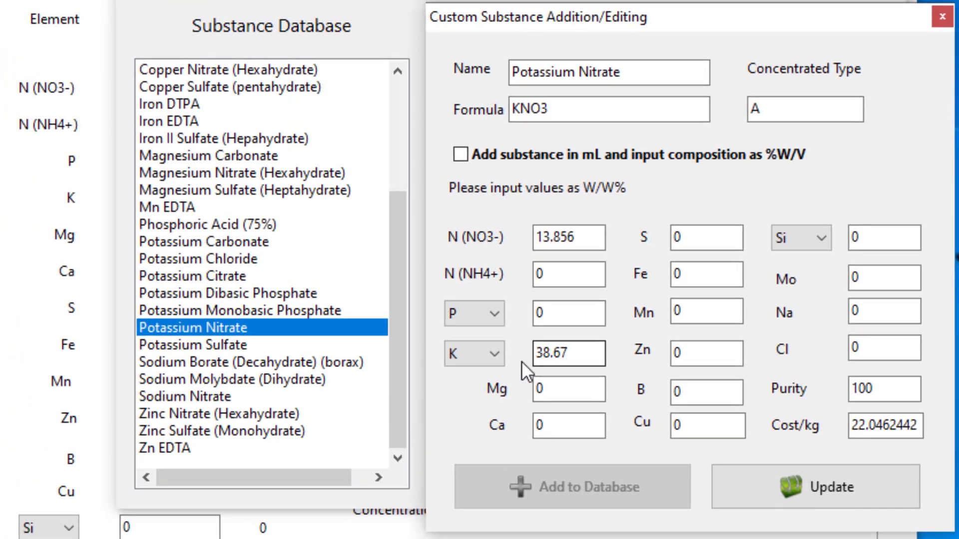
left_click(496, 361)
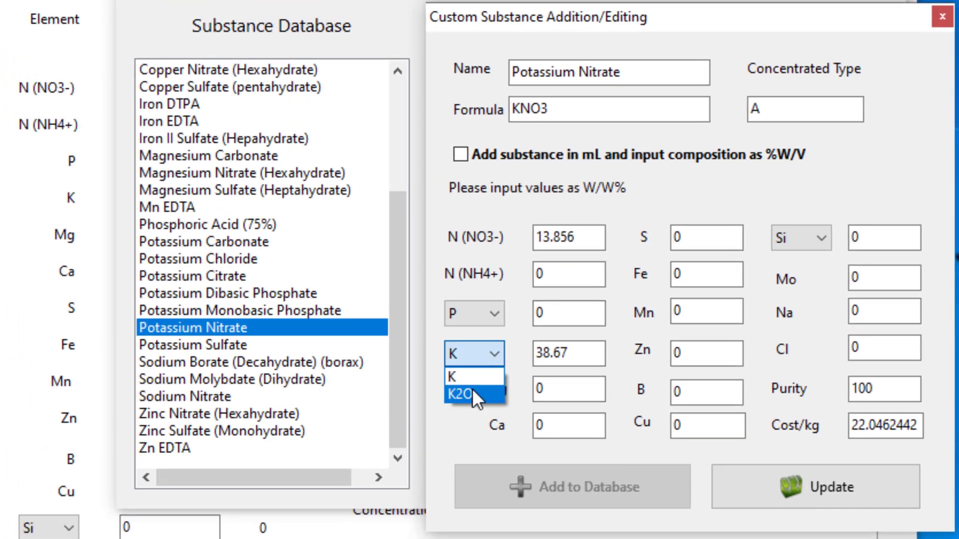
left_click(473, 391)
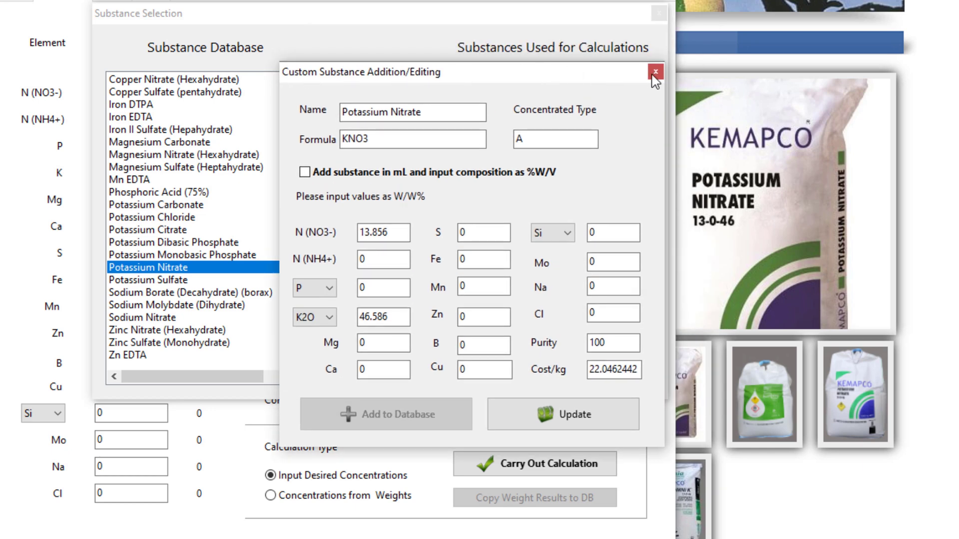
left_click(655, 73)
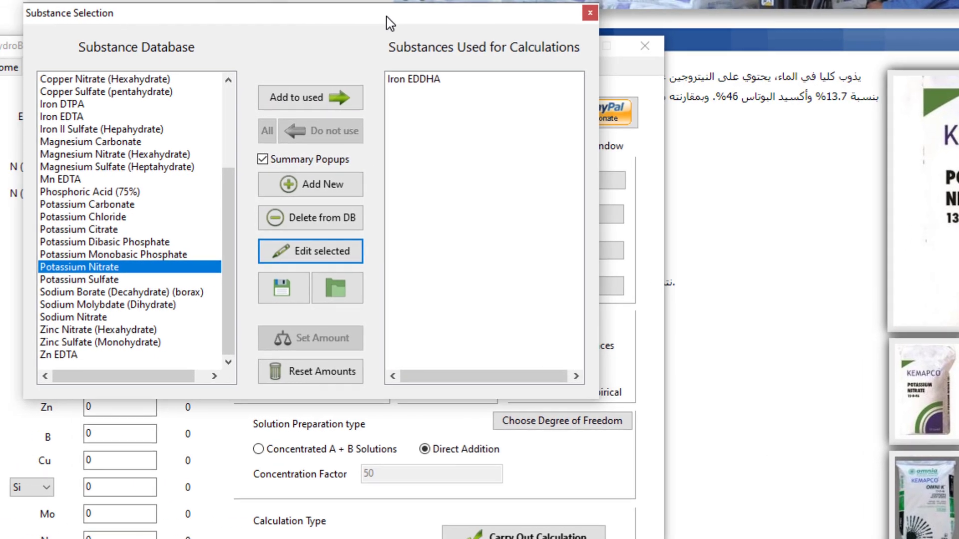
Open Potassium Nitrate's composition again, express potassium as K2O, and compare its content with the 13-0-46 KEMAPCO bag label.
left_click(294, 260)
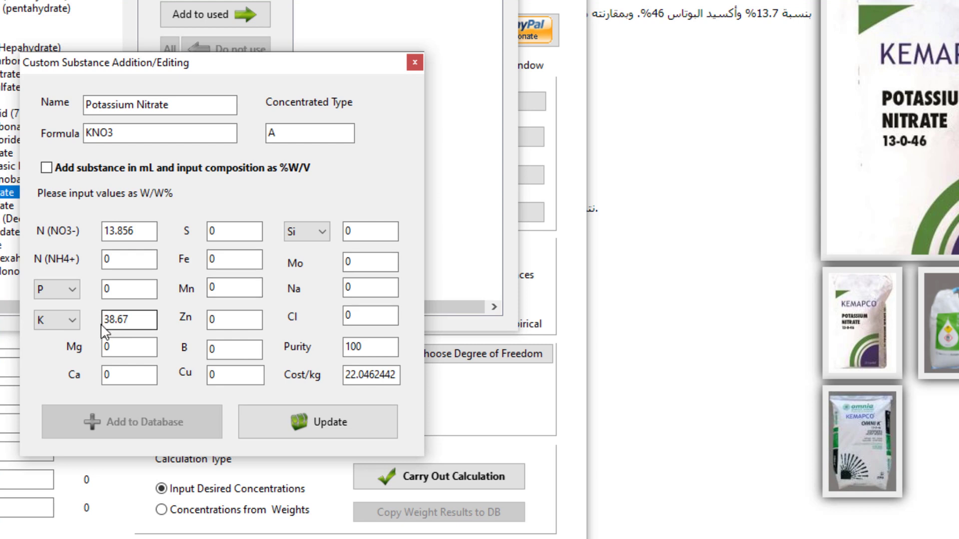
left_click(73, 324)
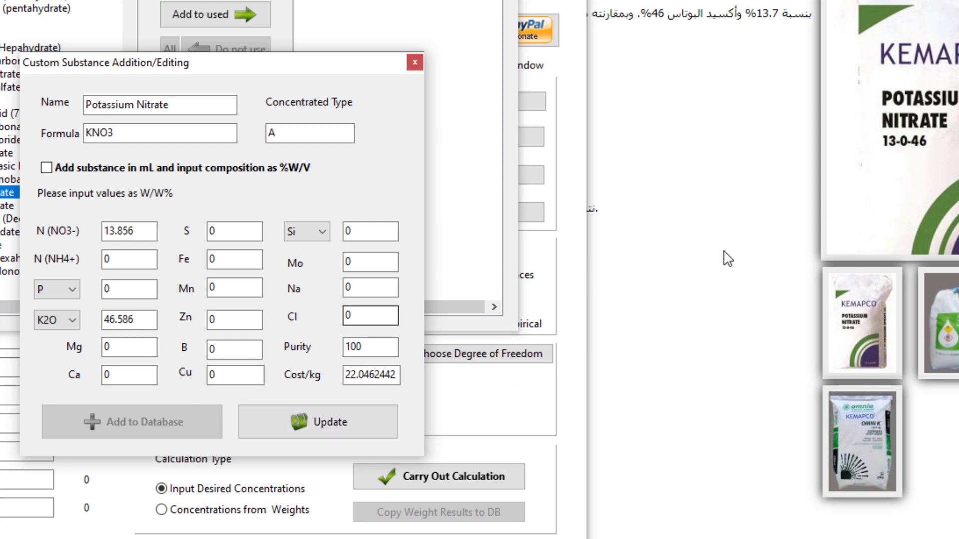
left_click(110, 322)
left_click_drag(111, 324, 116, 323)
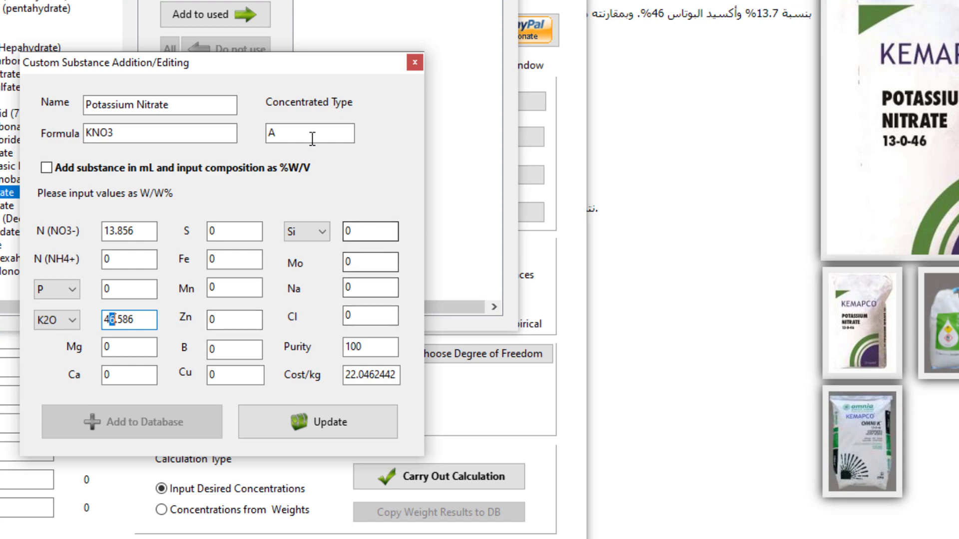
Move the substance editor clear of the selection window and try to update Potassium Nitrate with concentrated type B.
left_click_drag(287, 68, 295, 62)
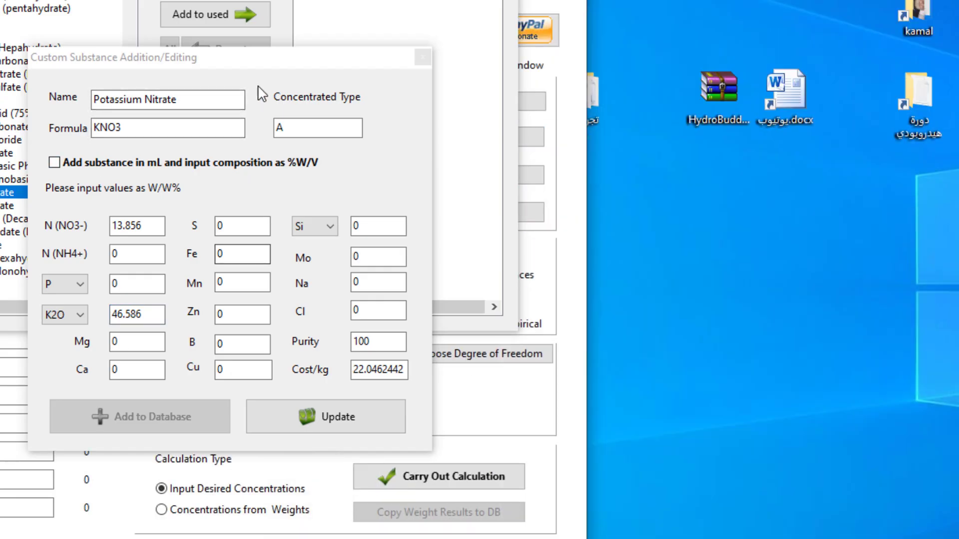
left_click_drag(290, 70, 734, 18)
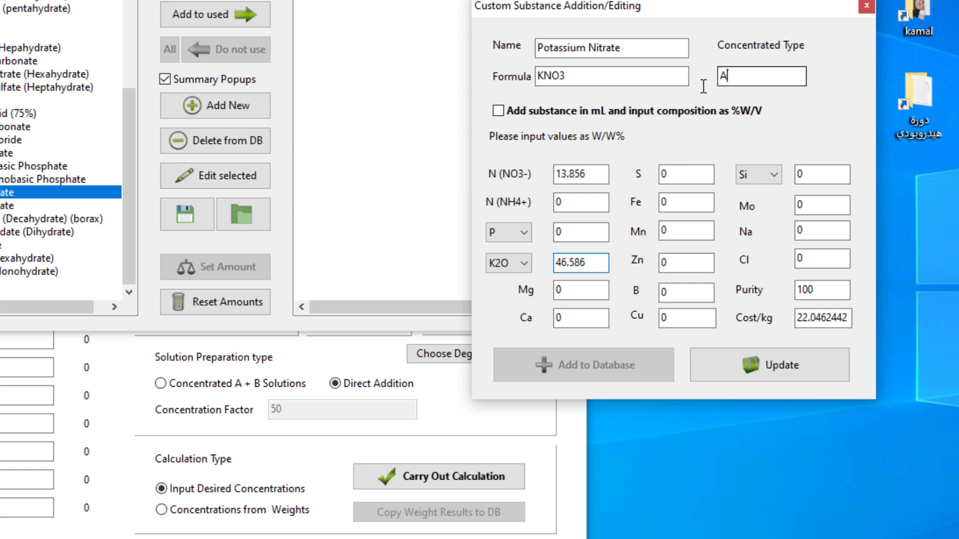
left_click(749, 78)
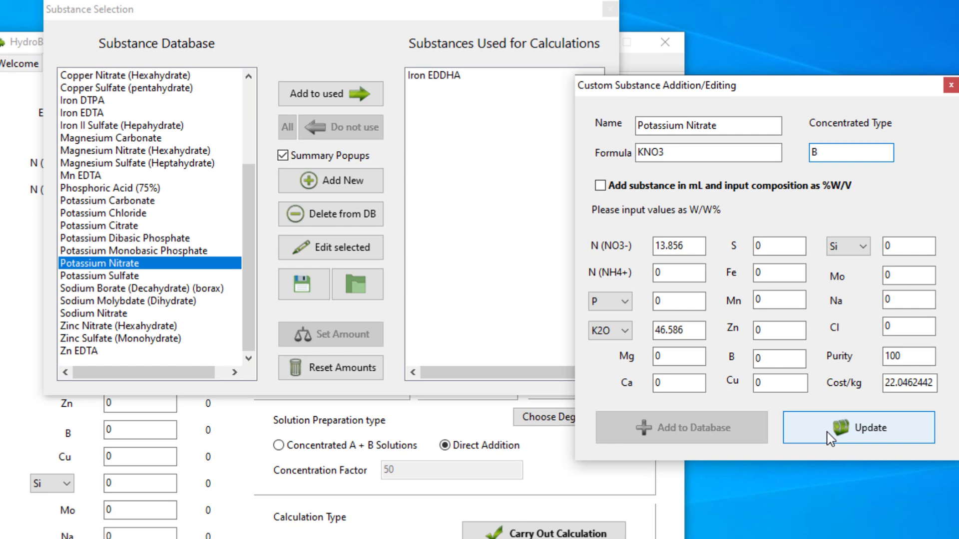
left_click(828, 438)
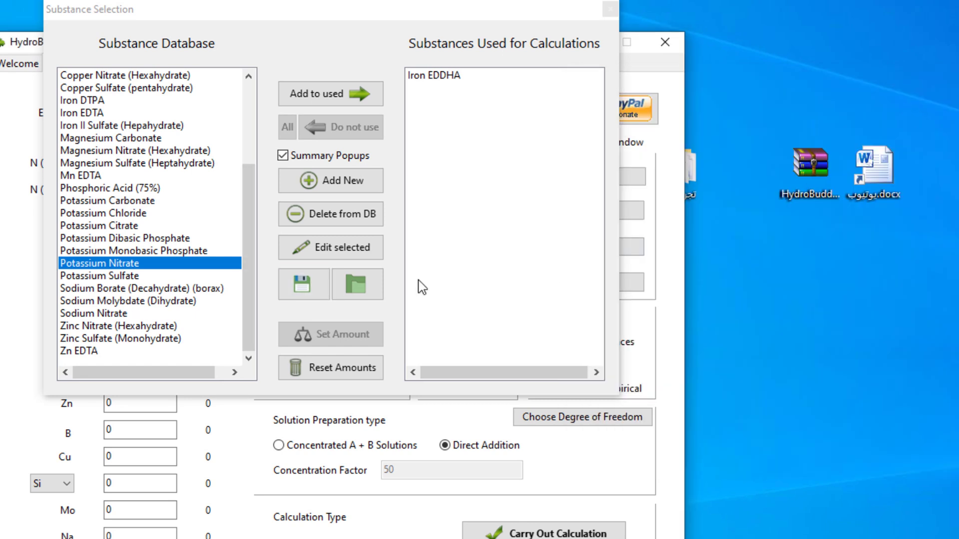
Reopen Potassium Nitrate's entry to check its saved concentrated type, and close the editor.
left_click(128, 266)
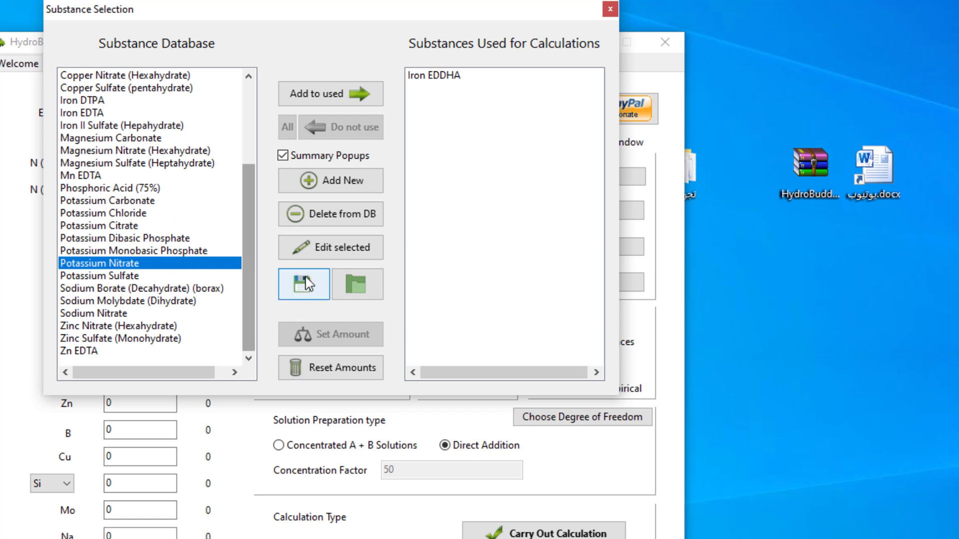
left_click(317, 255)
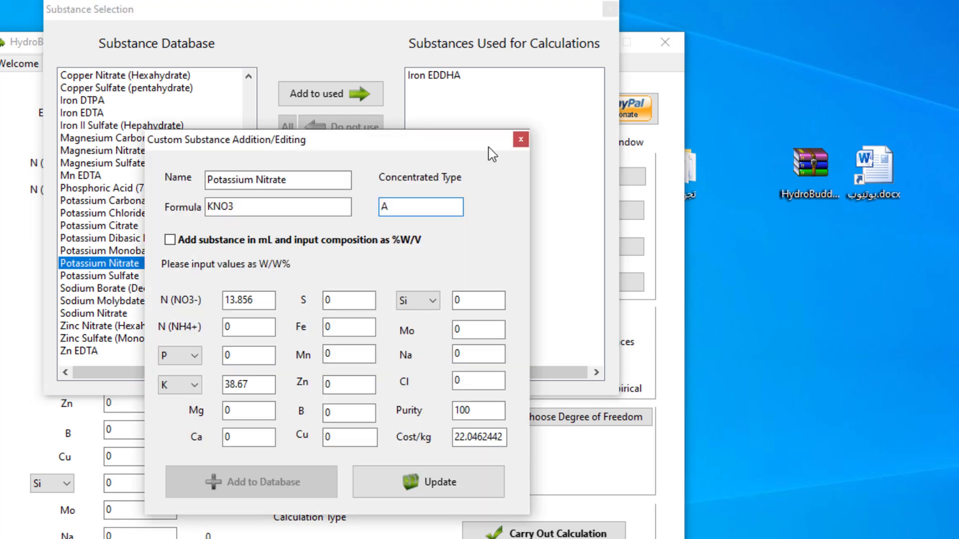
left_click(520, 139)
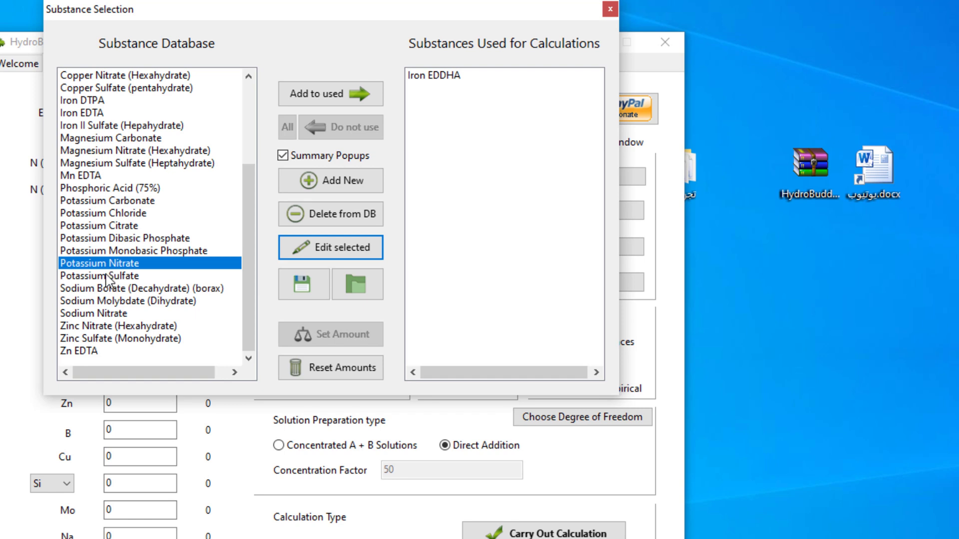
Open Potassium Nitrate for editing again and update its database entry with concentrated type B.
left_click(125, 267)
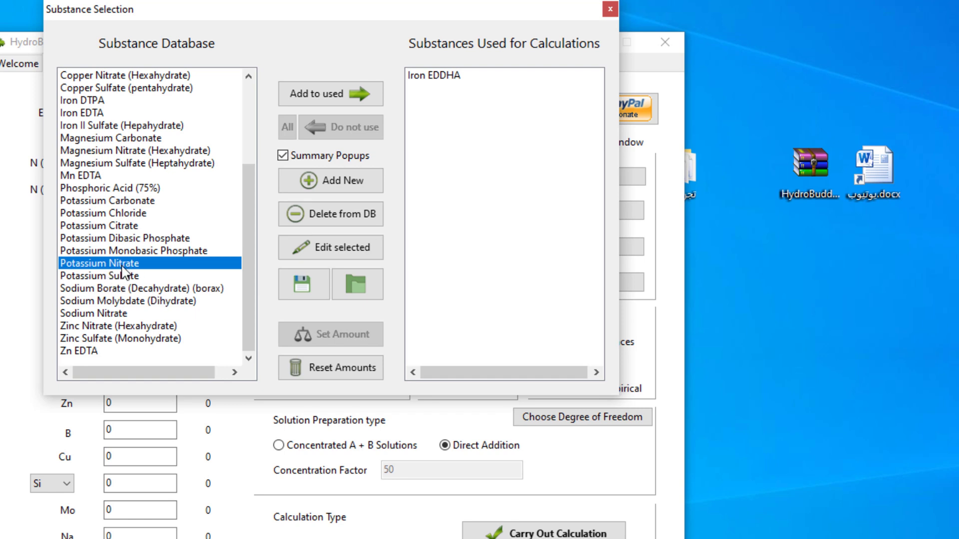
left_click(294, 248)
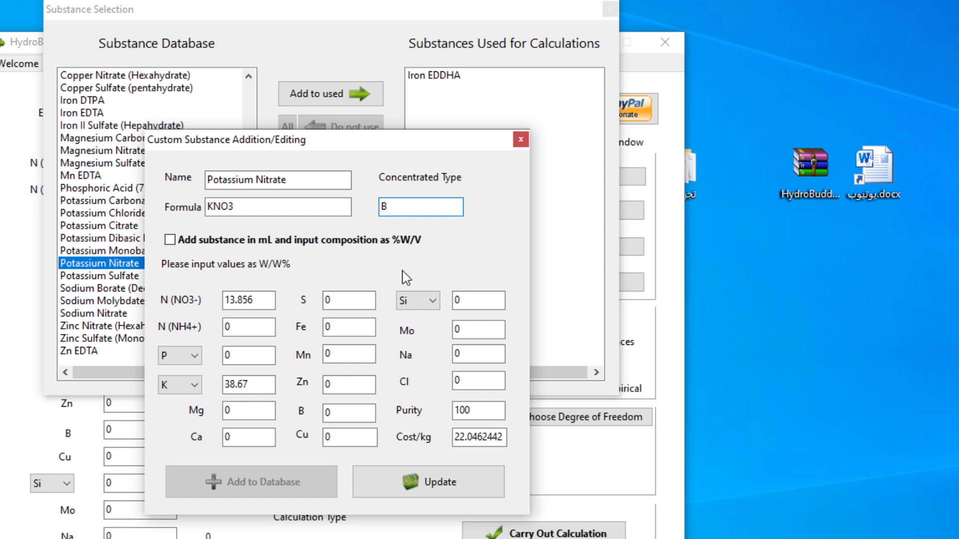
left_click(378, 478)
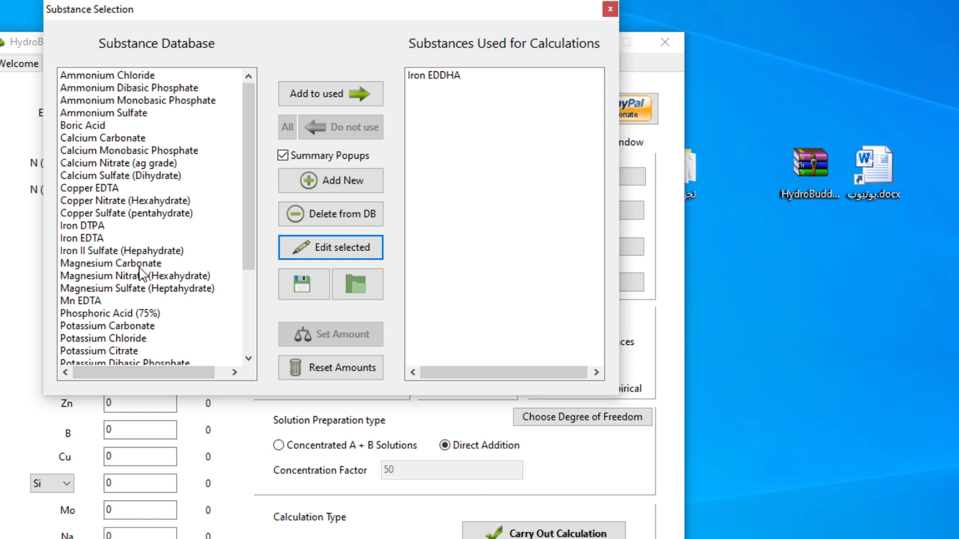
Find Potassium Nitrate in the substance database, reopen its entry, and check the saved concentrated type and formula.
left_click(138, 277)
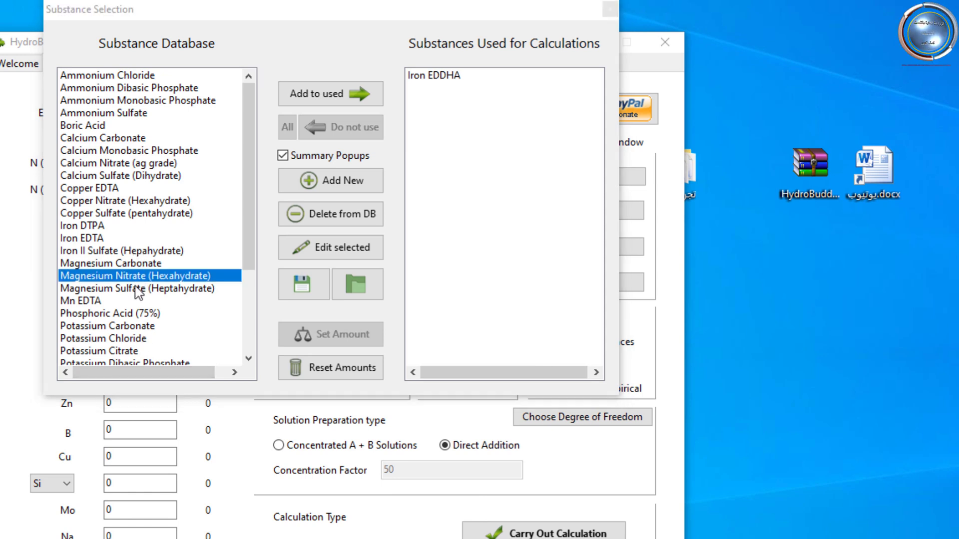
scroll(137, 293, "down", 3)
left_click(125, 276)
left_click(342, 247)
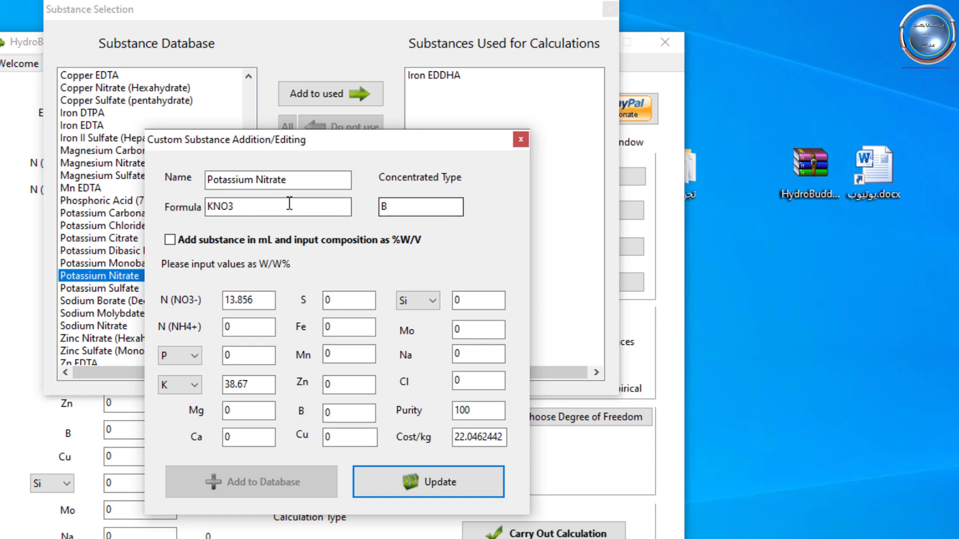
double_click(248, 209)
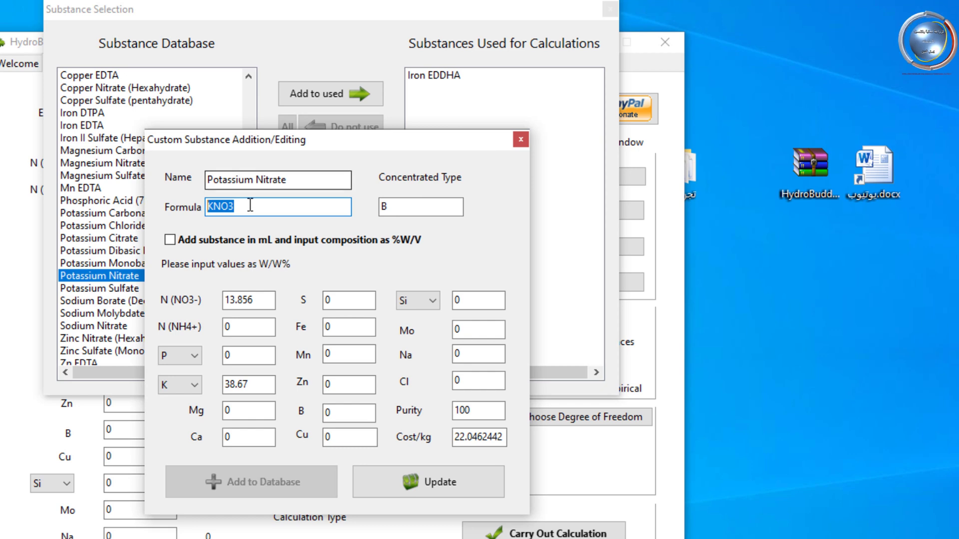
Close the Potassium Nitrate entry and add the substance to those used for calculations.
left_click(229, 208)
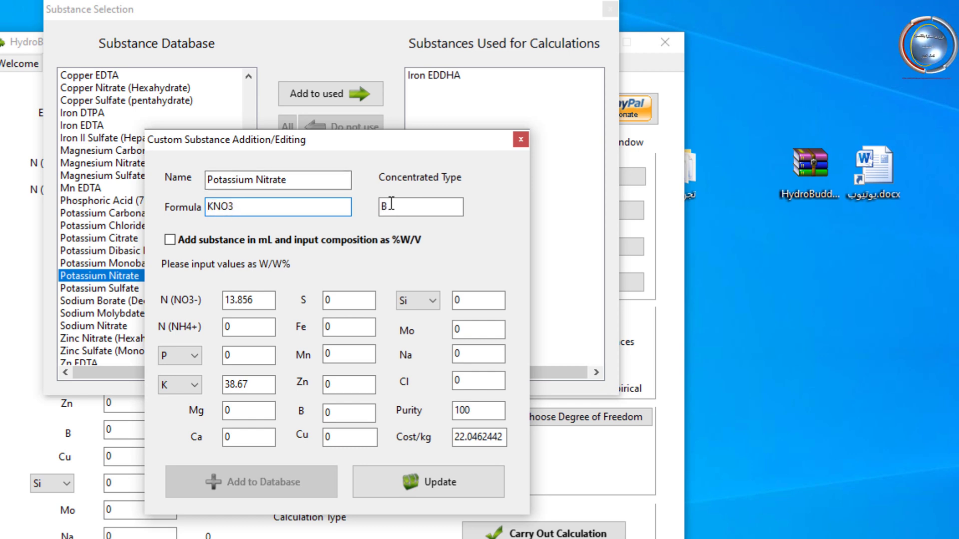
left_click(521, 139)
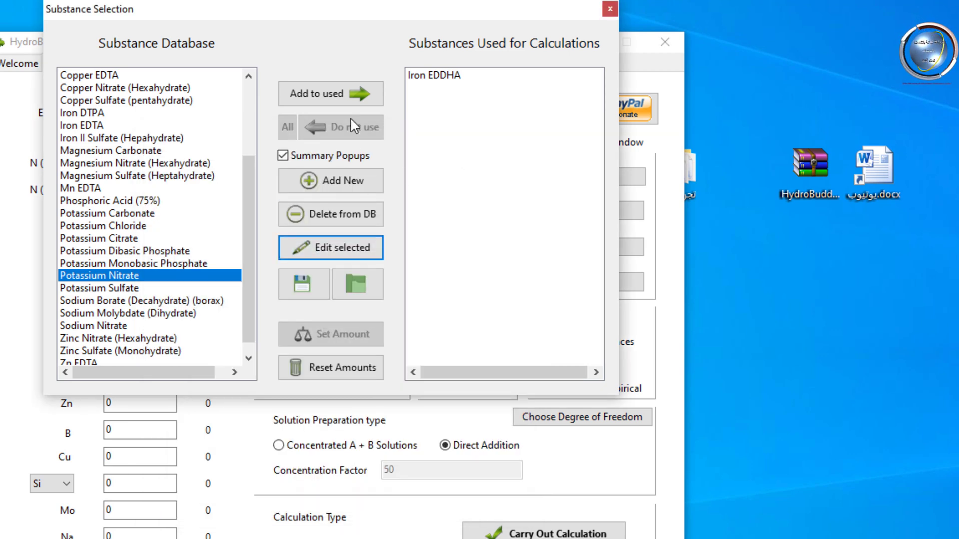
left_click(344, 97)
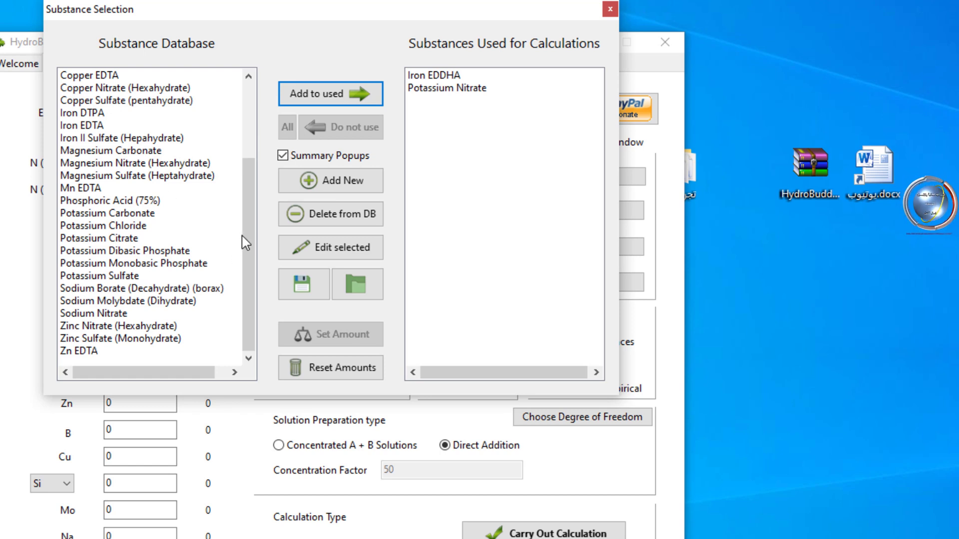
Start a new custom substance, move its editor clear of the selection window, and name it NPK.
left_click_drag(245, 244, 236, 118)
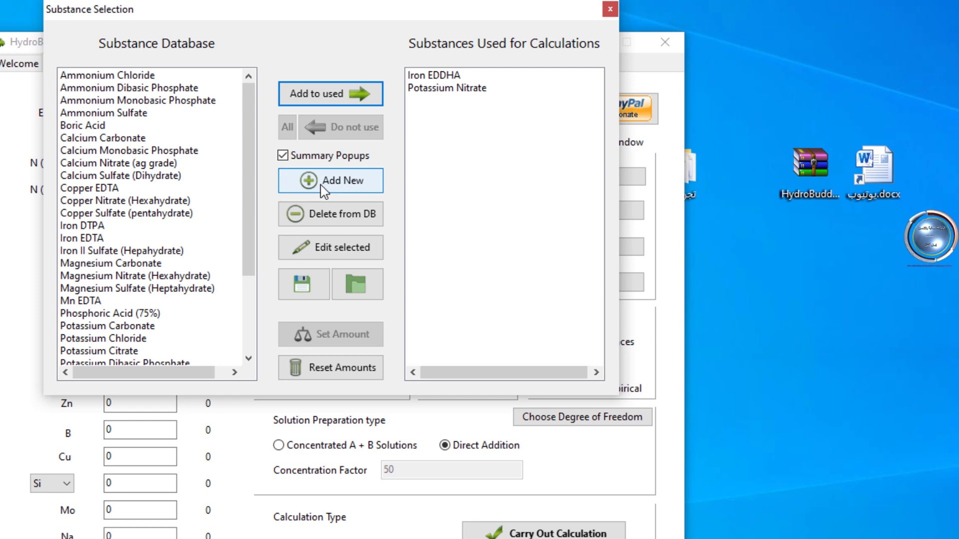
left_click(340, 185)
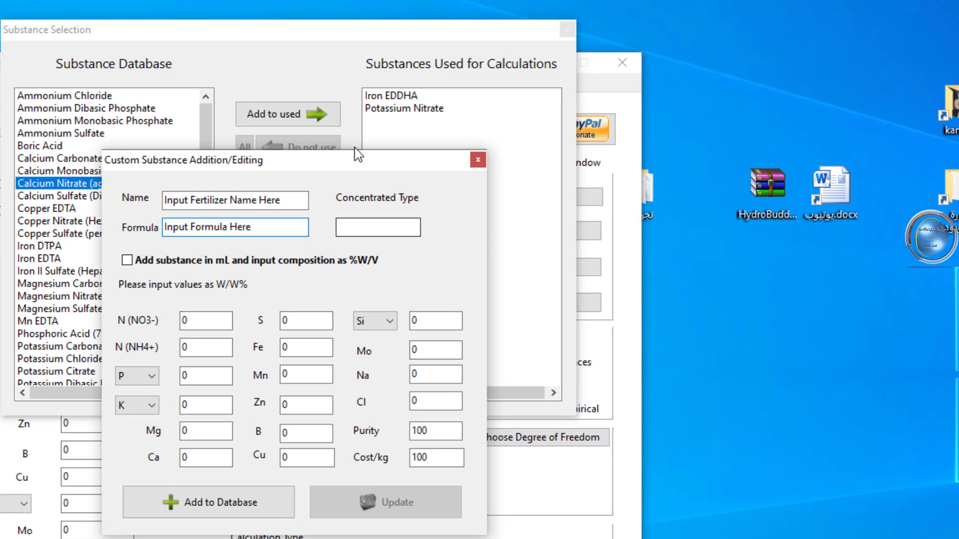
left_click_drag(360, 150, 951, 3)
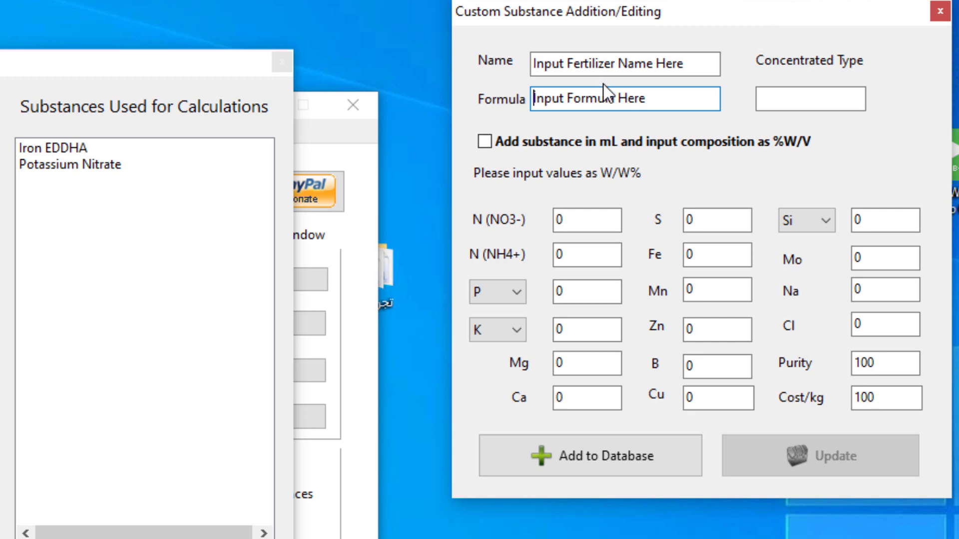
left_click_drag(690, 64, 523, 67)
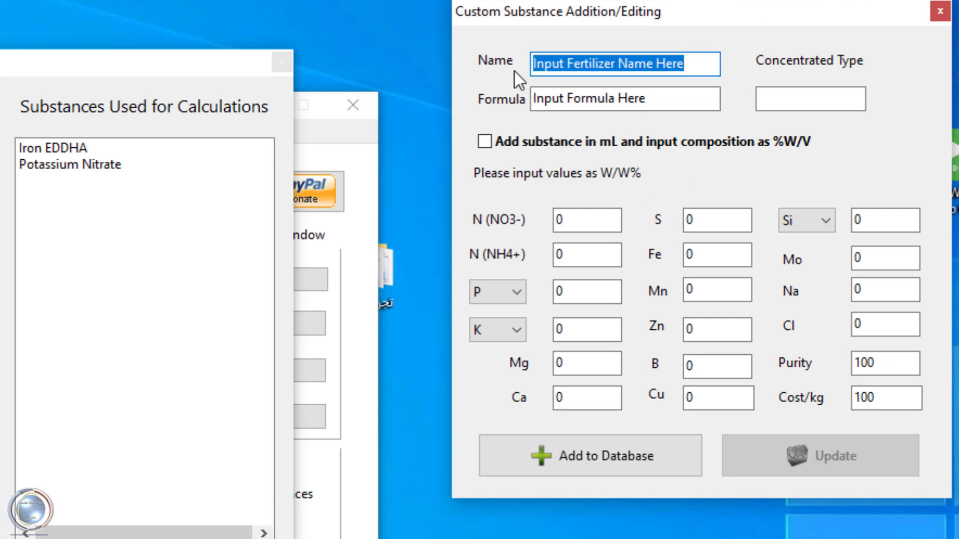
type("NPK")
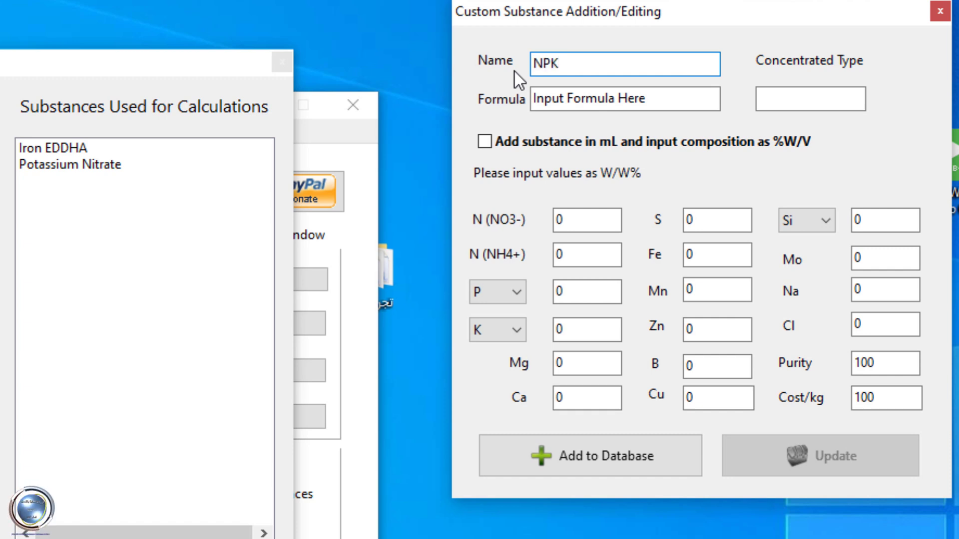
Set the new substance's formula to NPK 12 12 36 and its concentrated type to B.
left_click(664, 100)
key("shift+Home")
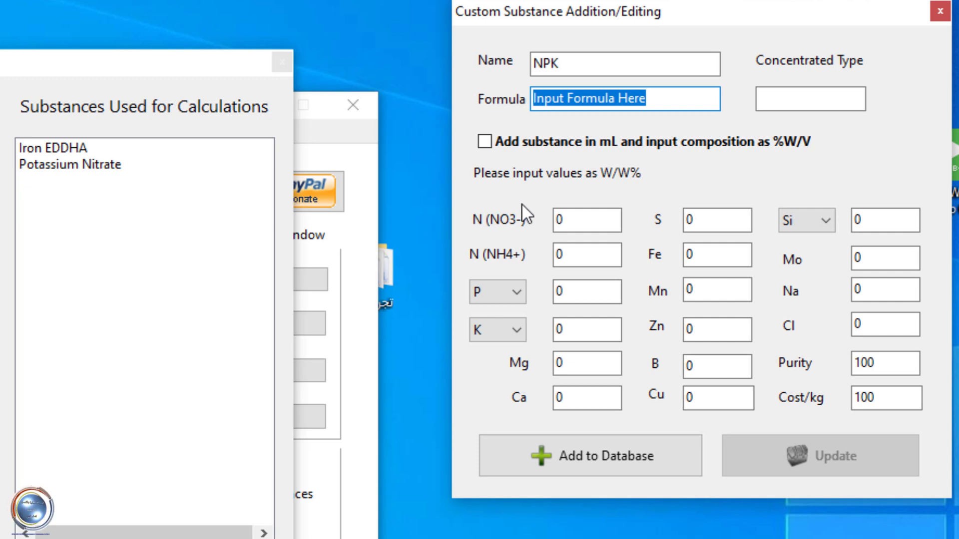
type("NPK")
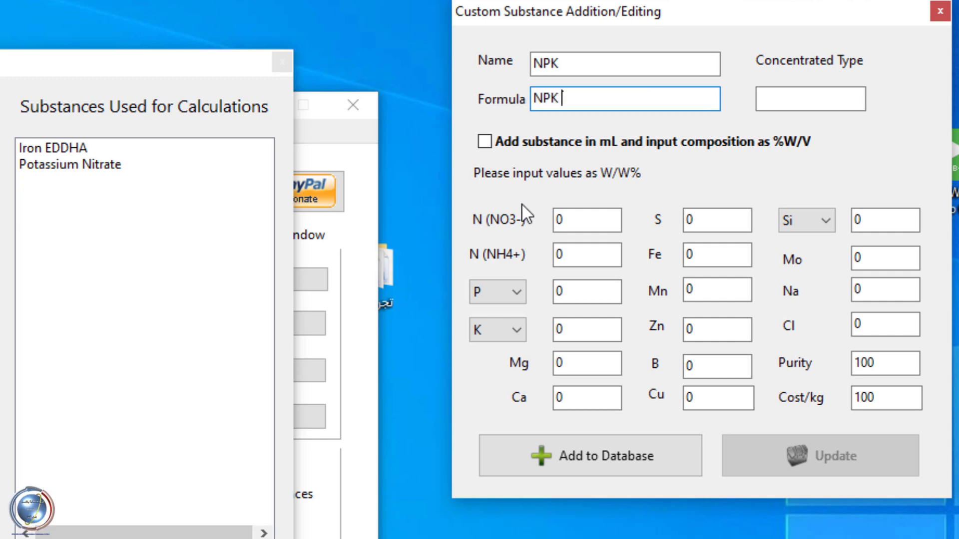
type(" 12 12 ")
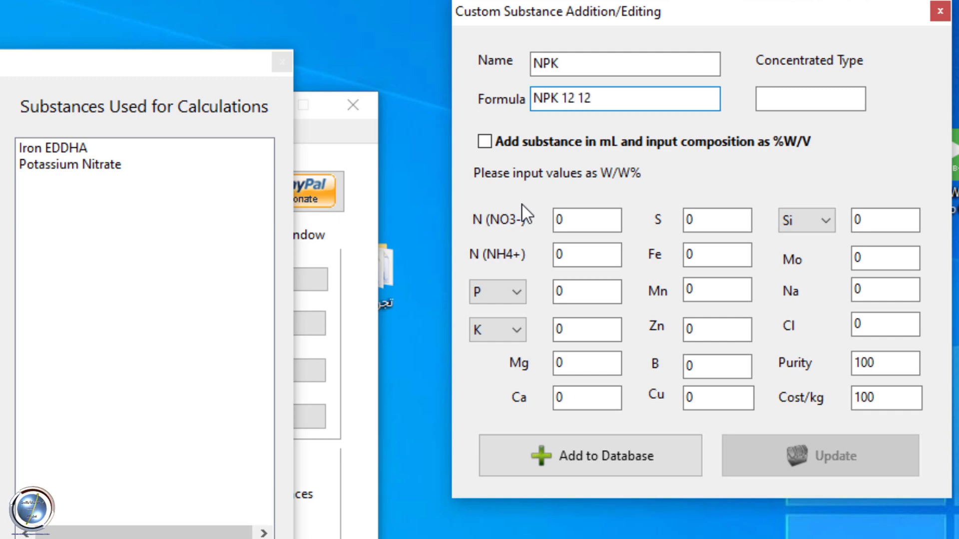
type("36")
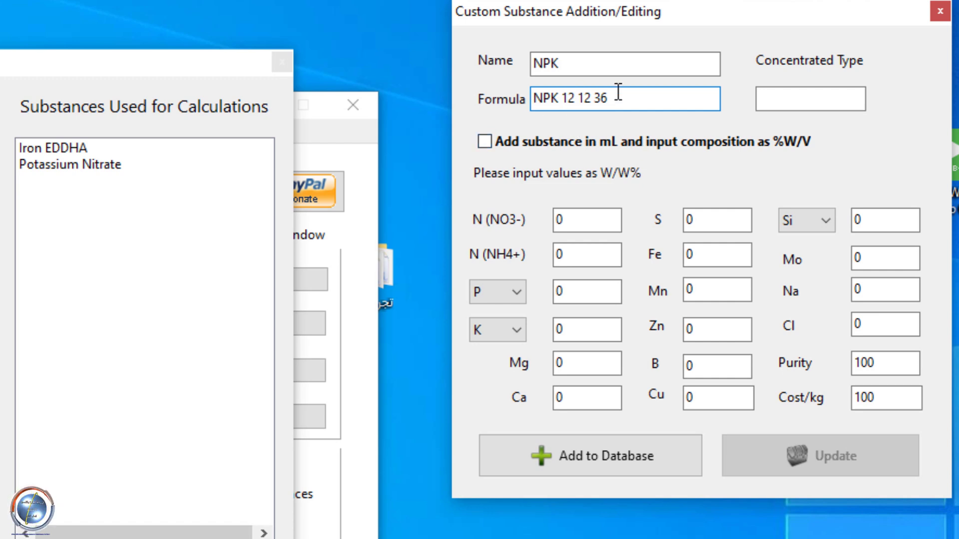
left_click(788, 105)
type("B")
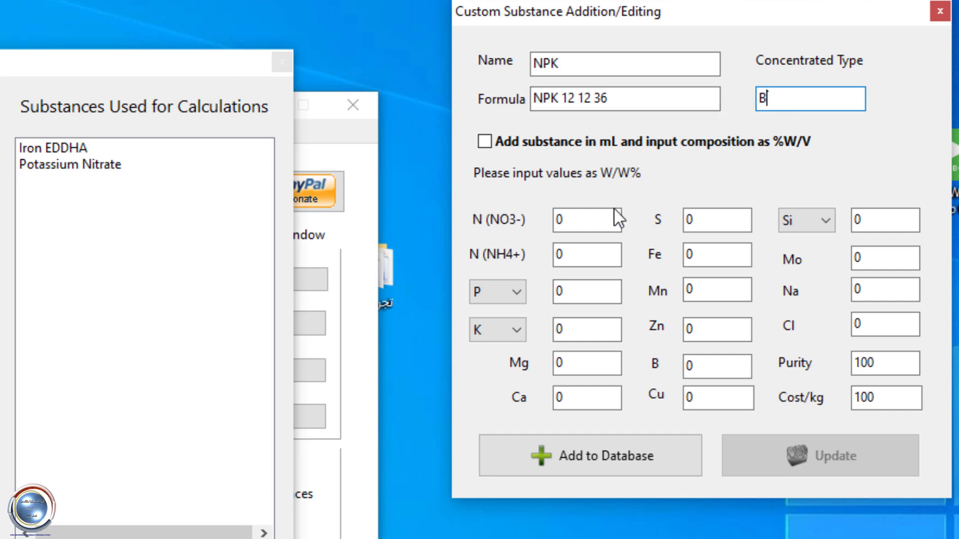
Set the NPK substance's nitrate nitrogen N (NO3-) to 10.5 and ammonium nitrogen N (NH4+) to 1.5.
double_click(593, 218)
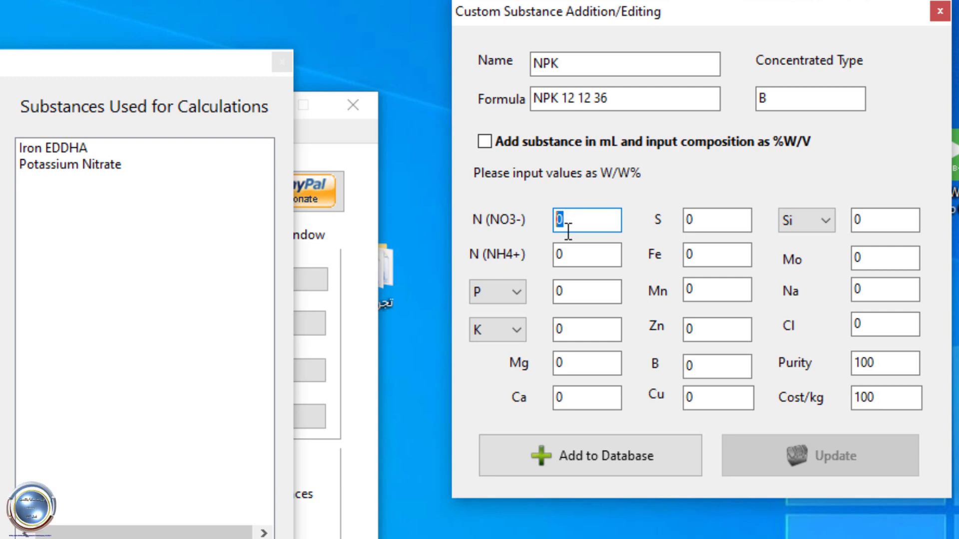
type("10")
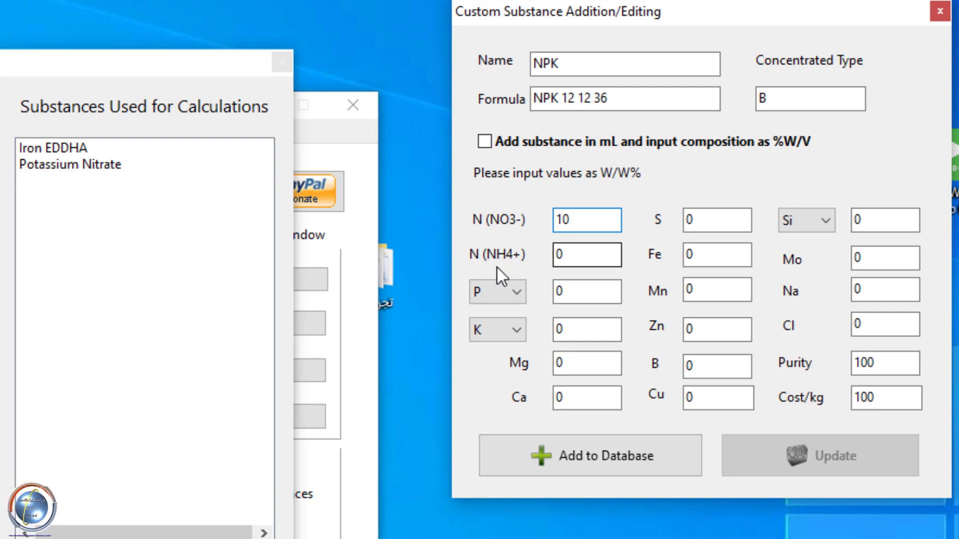
left_click(578, 256)
type("2")
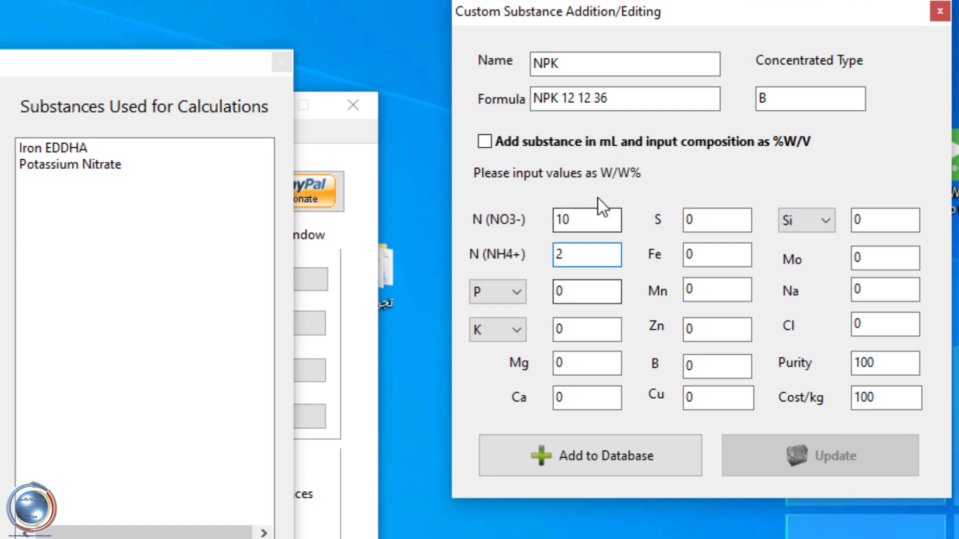
left_click(589, 217)
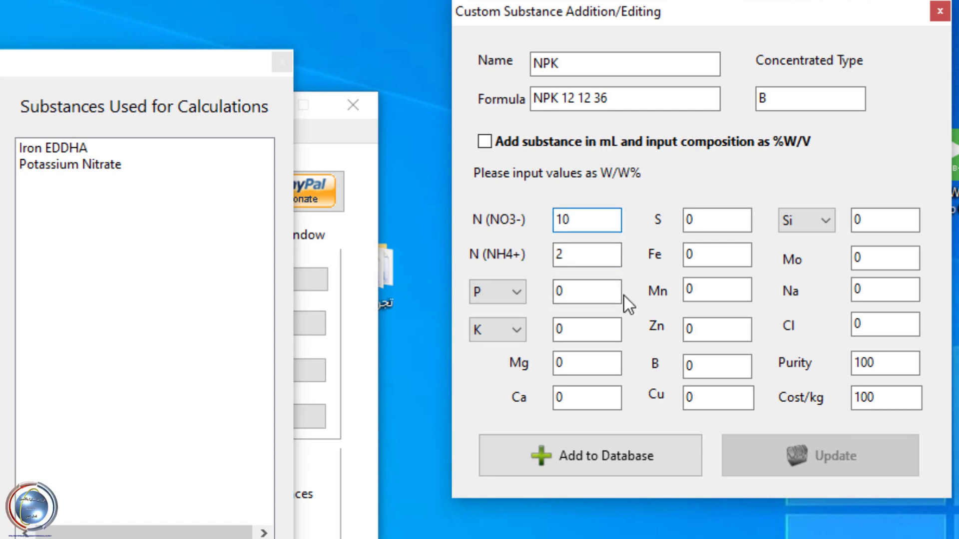
type(".5")
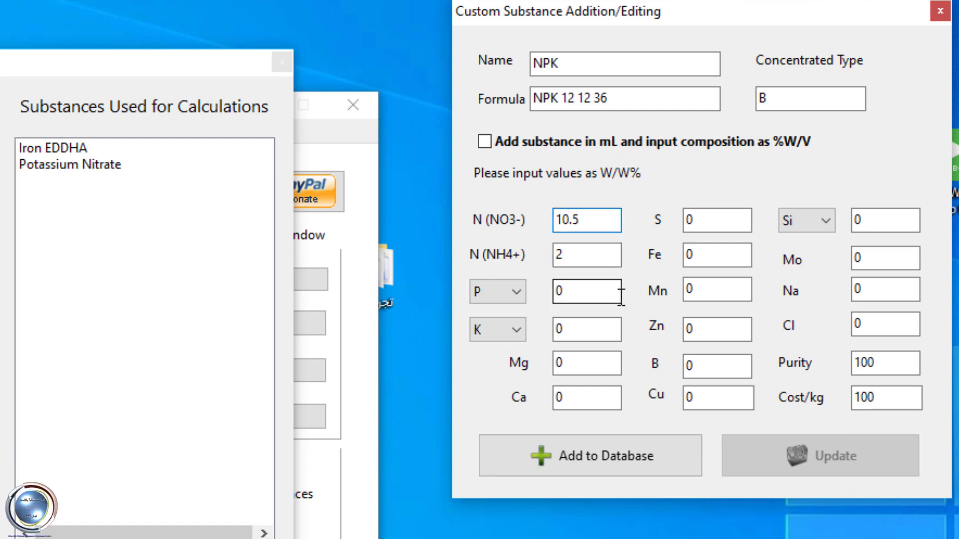
left_click(595, 259)
type("1")
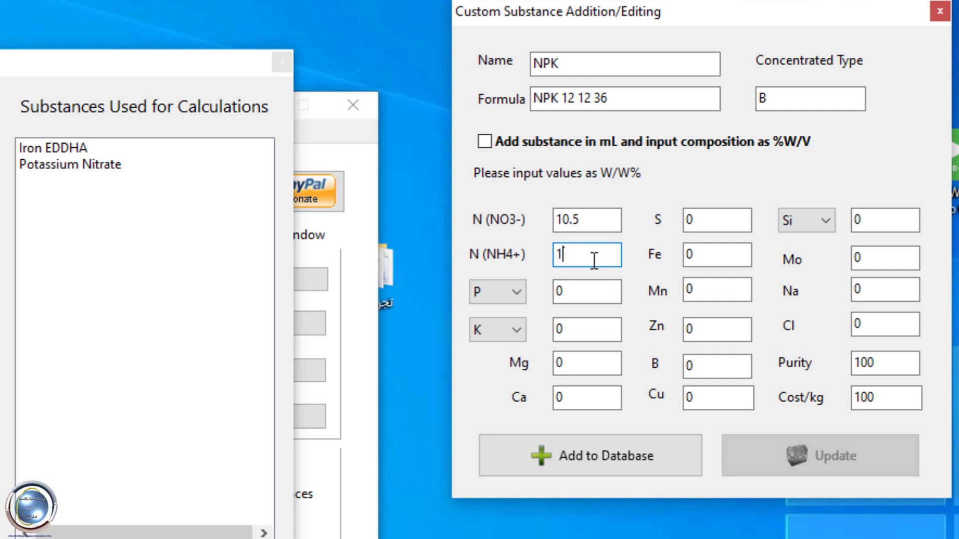
type(".5")
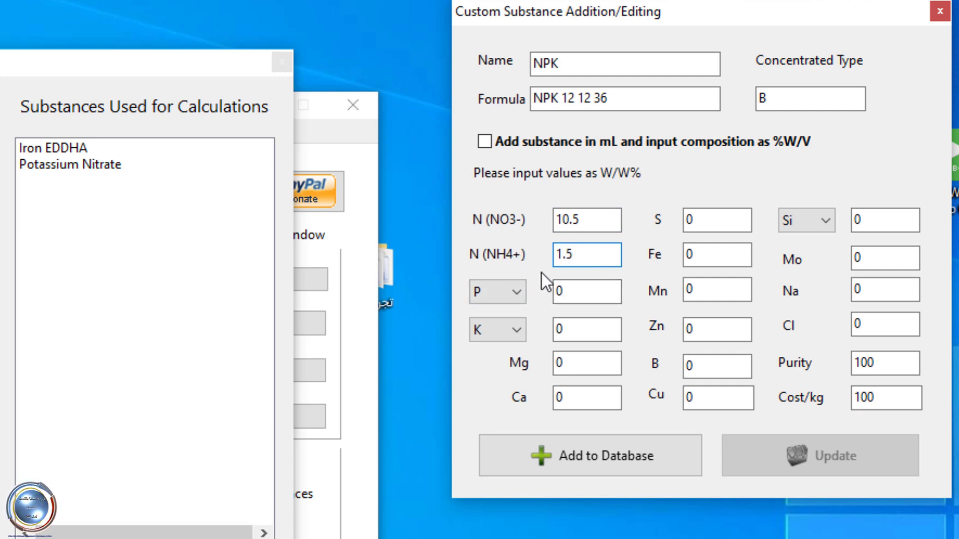
Express the NPK substance's phosphorus as P2O5 and set its value to 12.
left_click(520, 290)
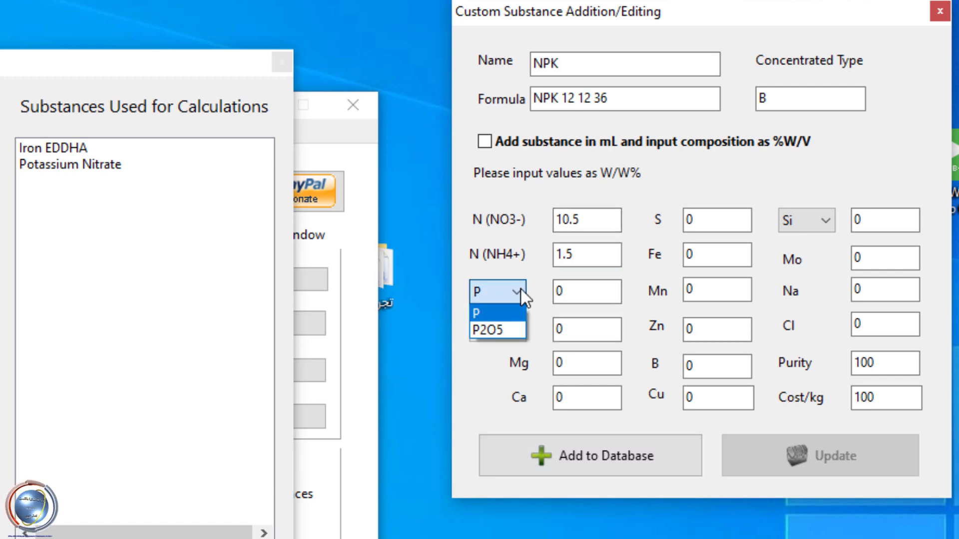
left_click(504, 325)
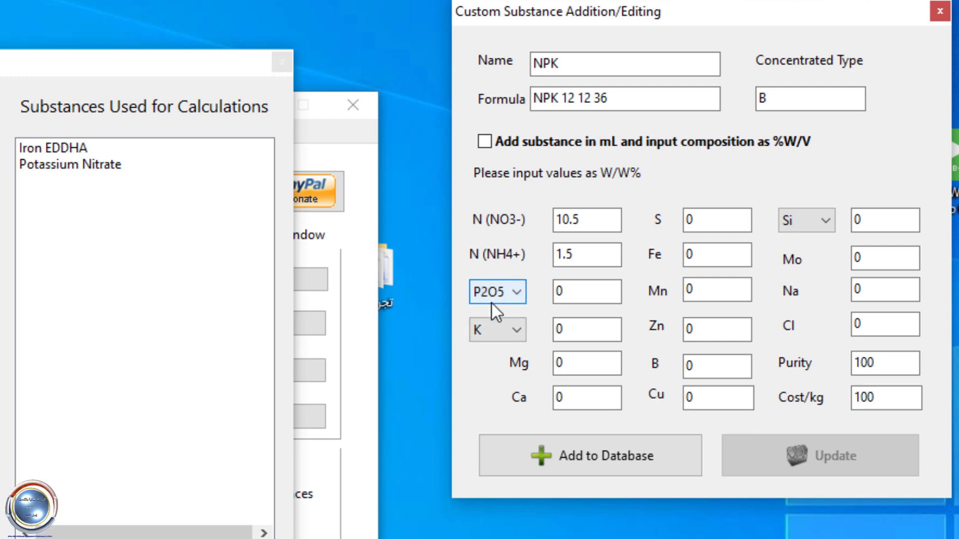
left_click(558, 293)
double_click(557, 292)
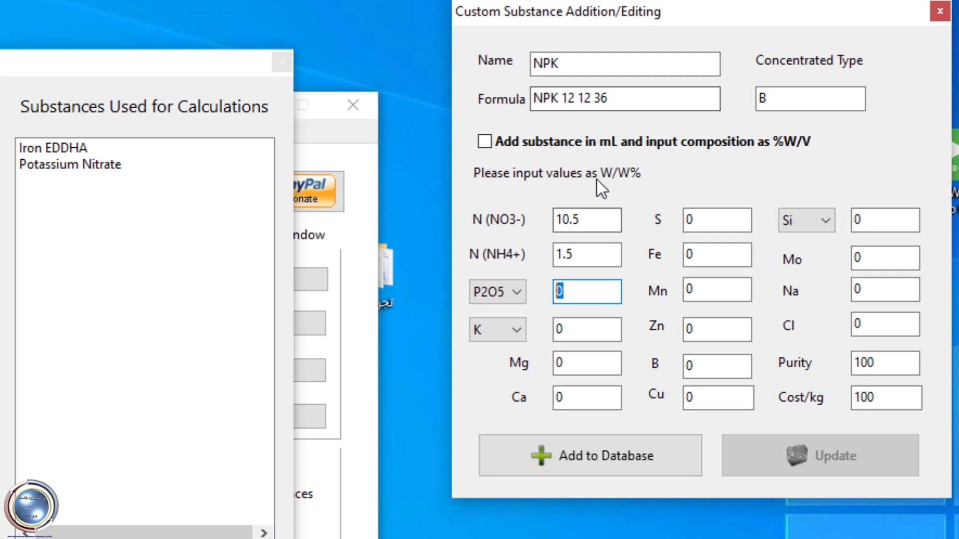
left_click_drag(592, 100, 586, 108)
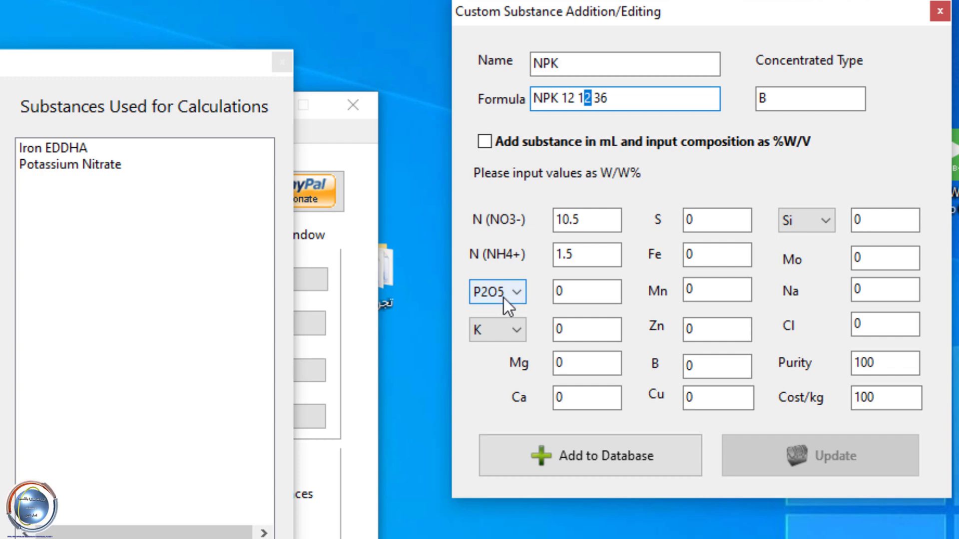
double_click(579, 299)
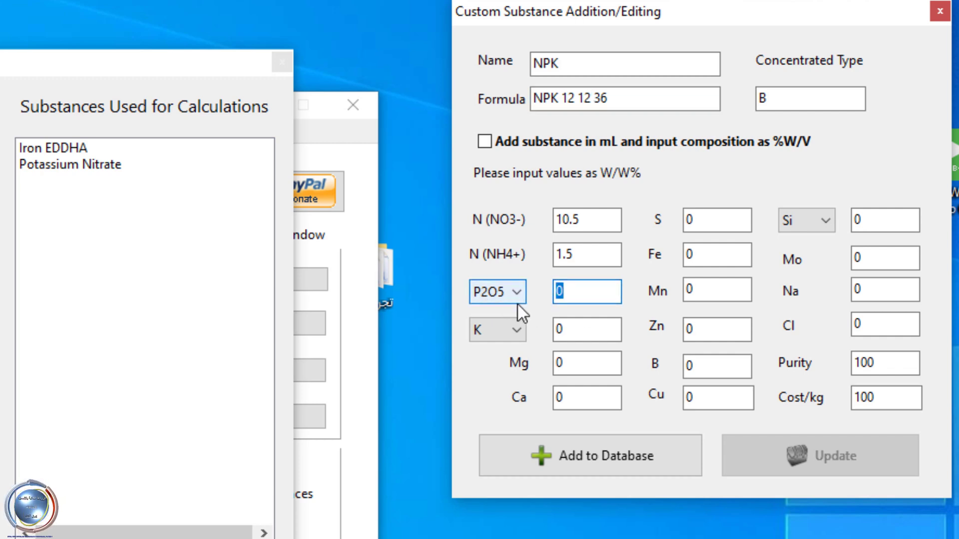
type("1")
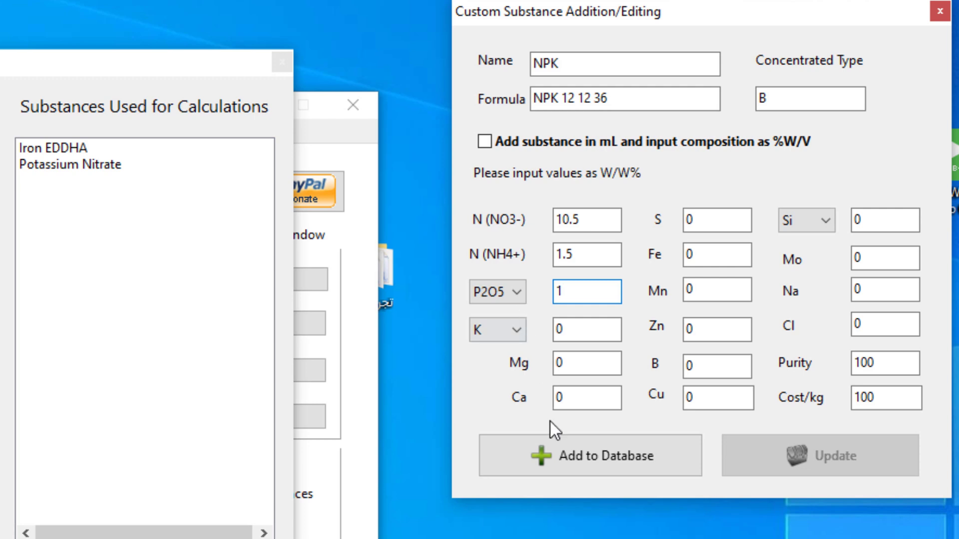
type("2")
Try expressing the phosphorus content as elemental P, and switch it back to P2O5.
left_click(519, 298)
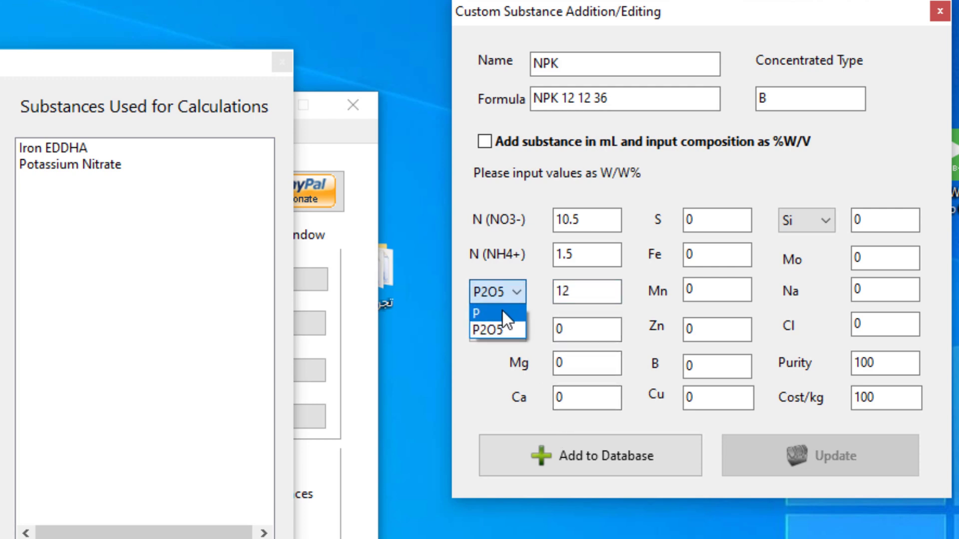
left_click(501, 313)
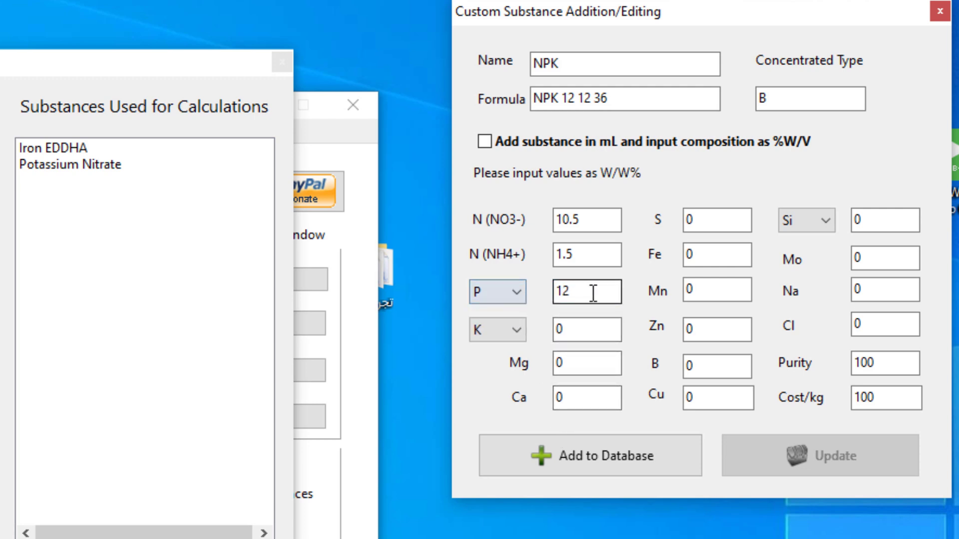
double_click(560, 299)
left_click(518, 299)
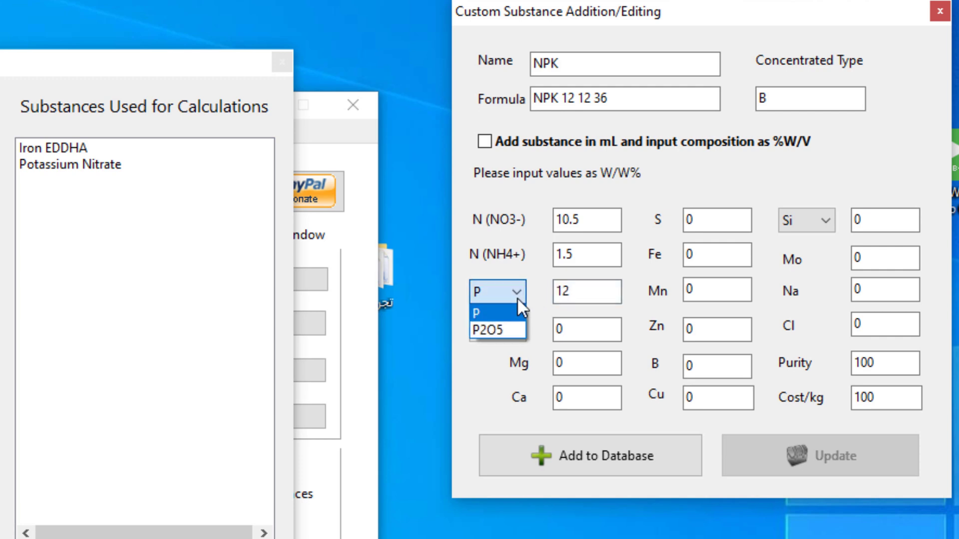
left_click(518, 298)
left_click(518, 299)
left_click(499, 329)
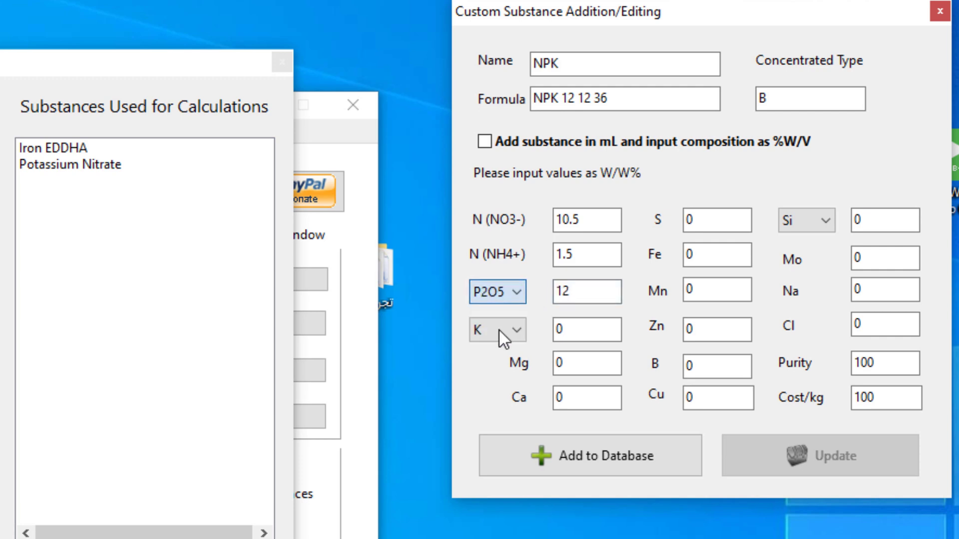
left_click(515, 299)
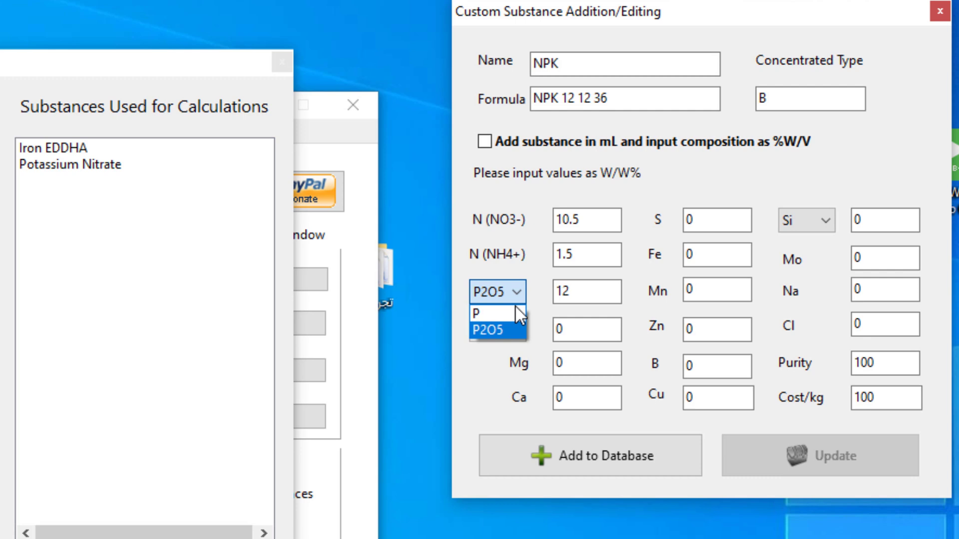
left_click(582, 293)
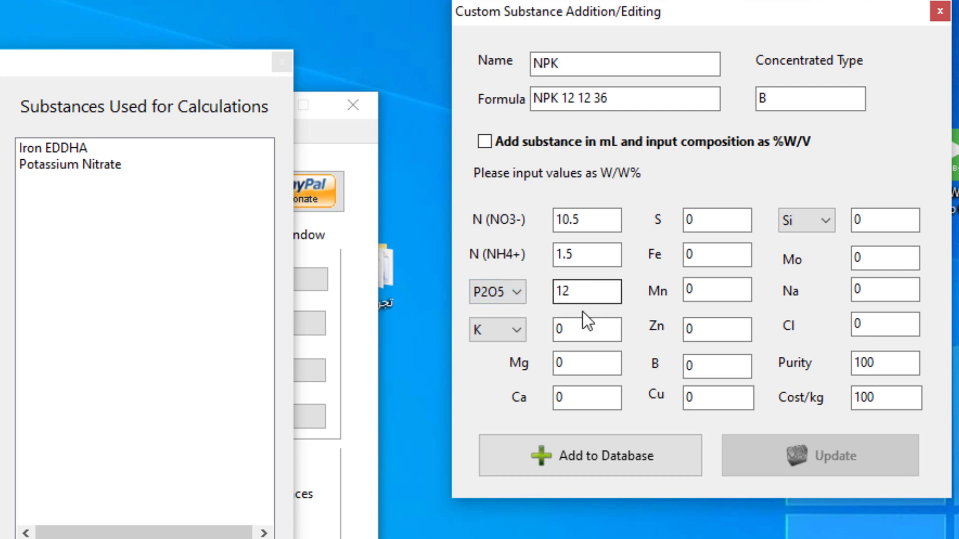
Set the potassium (K) content to 12 and switch the phosphorus form to elemental P.
left_click_drag(584, 327, 554, 345)
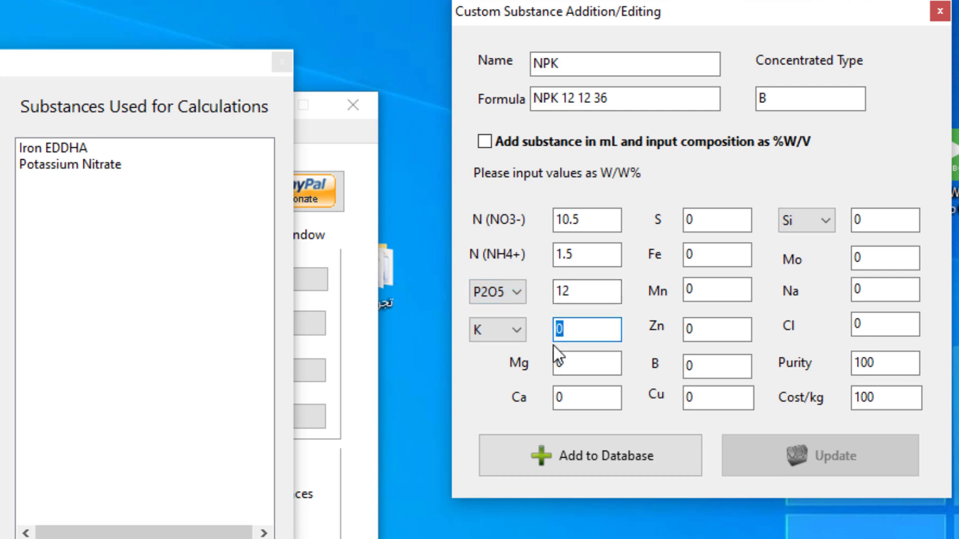
type("12")
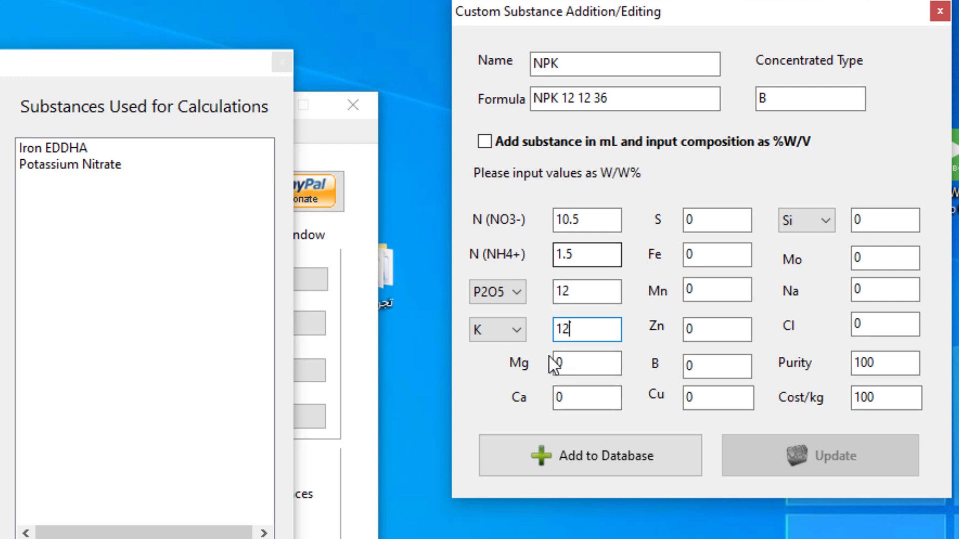
left_click(512, 289)
left_click(497, 312)
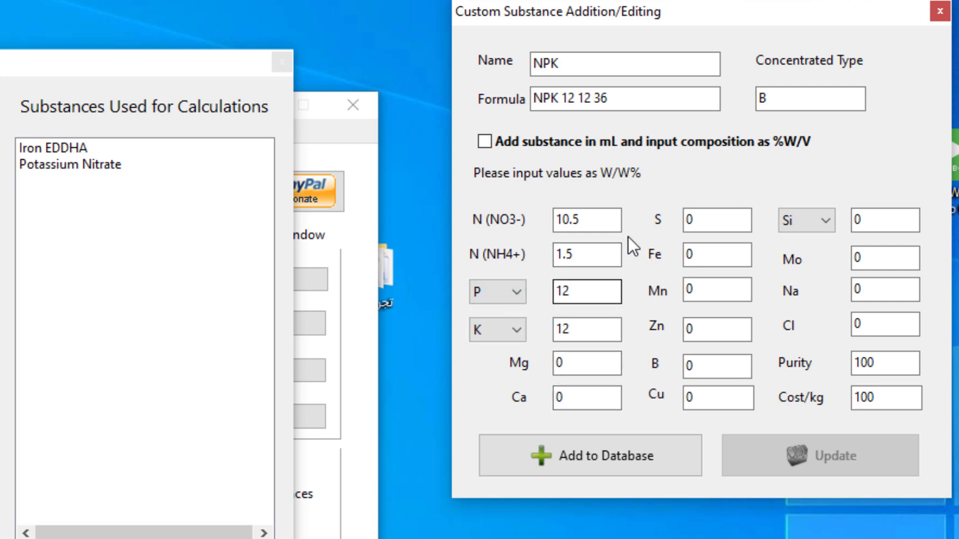
Set the NPK substance's potassium (K) content to 36.
left_click(572, 364)
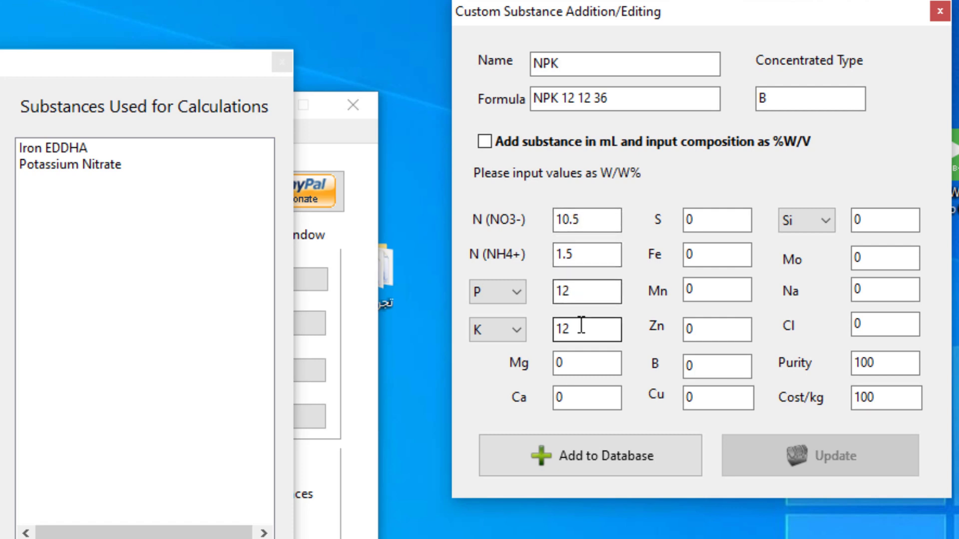
left_click_drag(580, 328, 554, 345)
type("3")
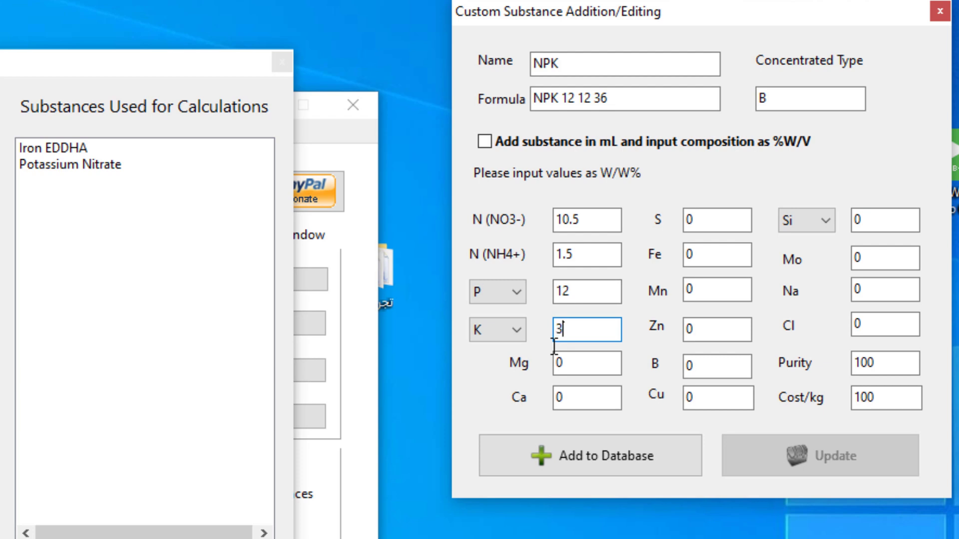
type("6")
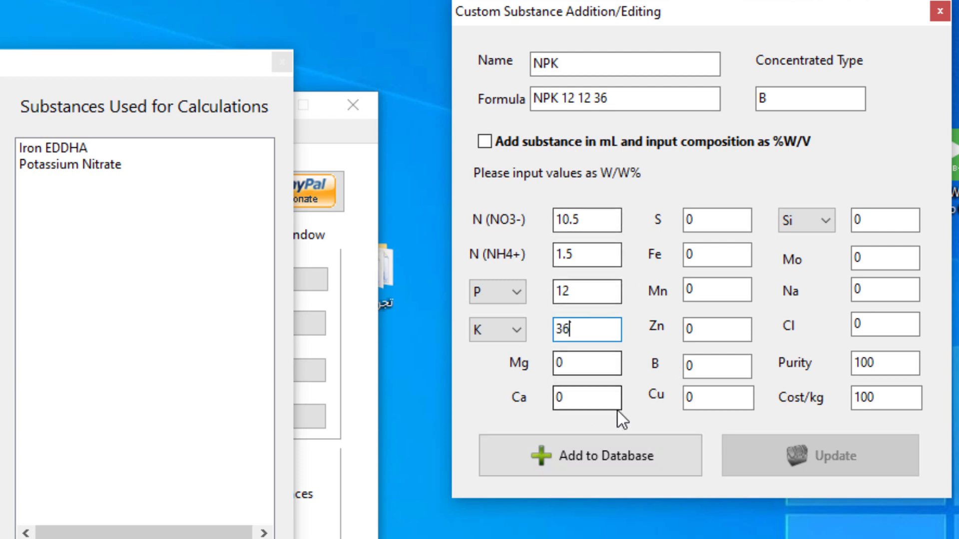
Try expressing the NPK substance's potassium as K2O, and switch it back to elemental K.
left_click(512, 332)
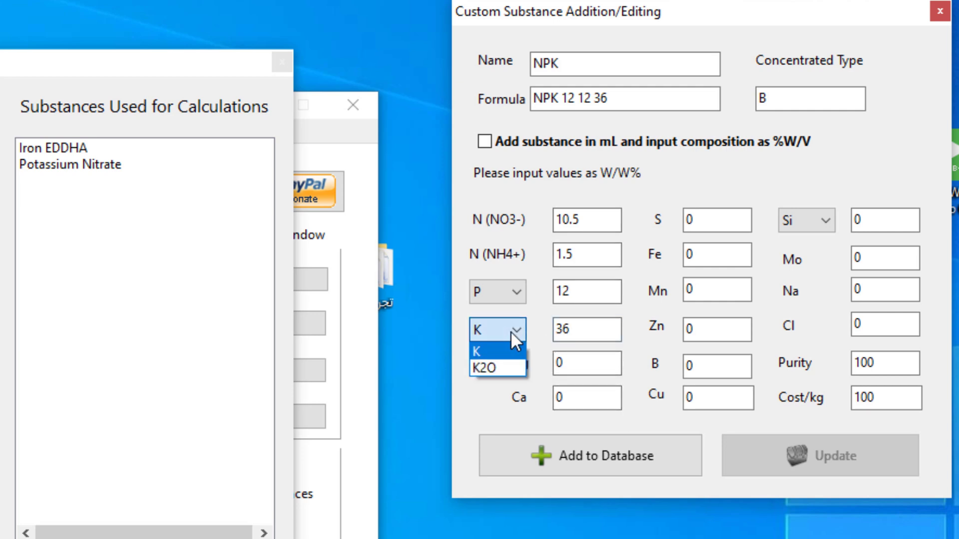
left_click(494, 369)
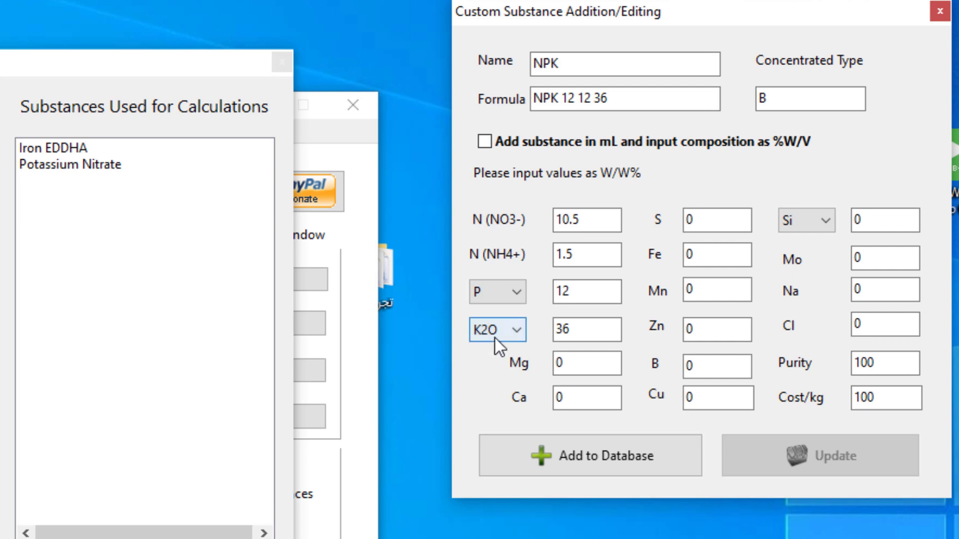
left_click(513, 331)
left_click(504, 349)
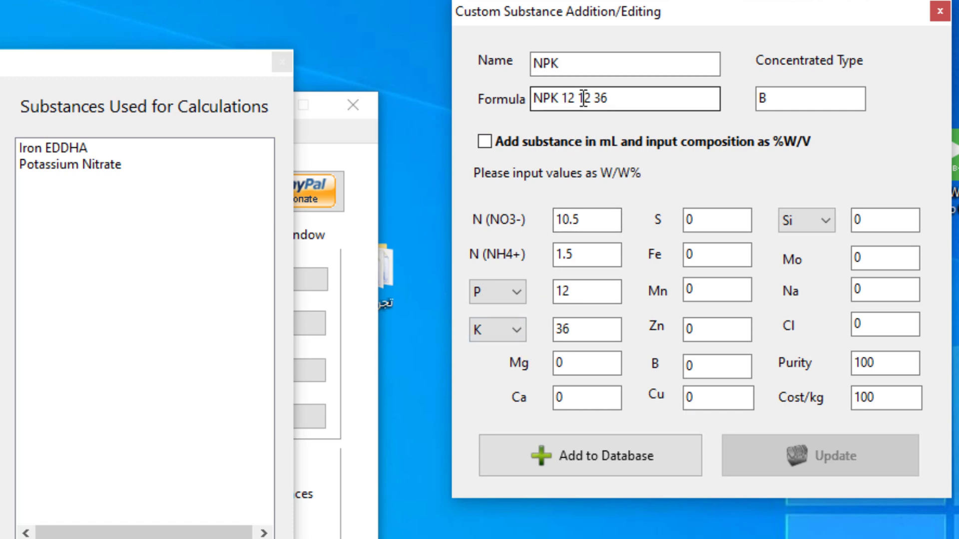
Add the NPK 12 12 36 substance to the database and reopen its entry for editing.
mouse_move(575, 99)
left_mouse_down()
mouse_move(568, 105)
mouse_move(590, 100)
left_mouse_up()
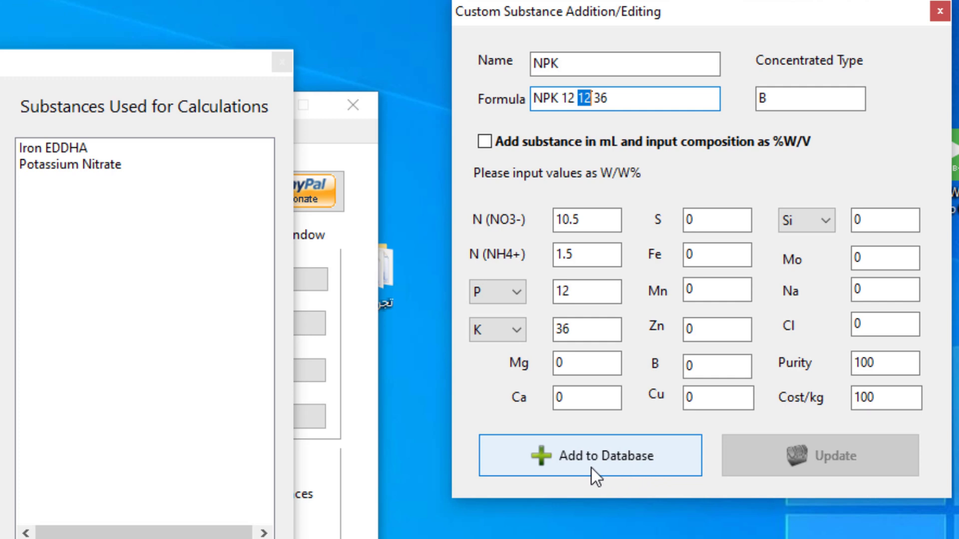
left_click(617, 466)
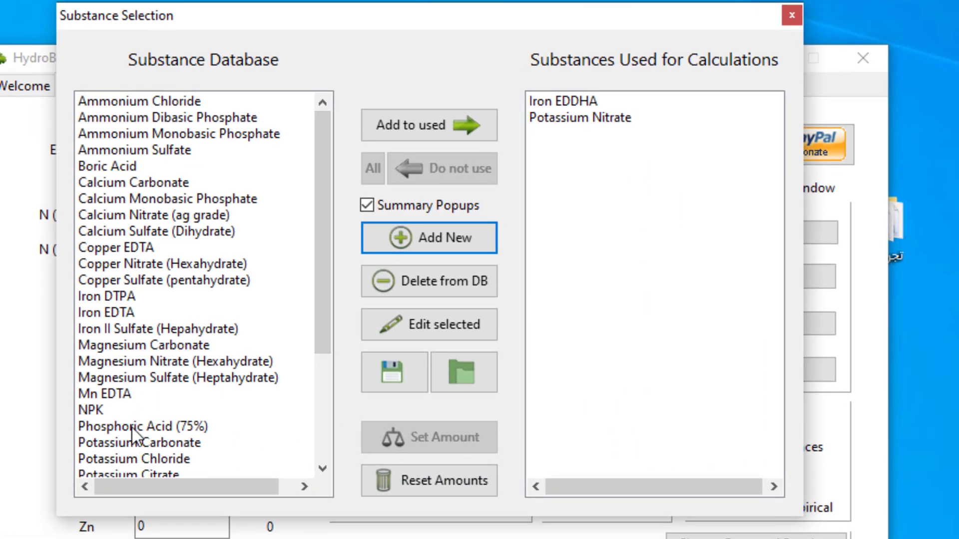
scroll(319, 370, "down", 3)
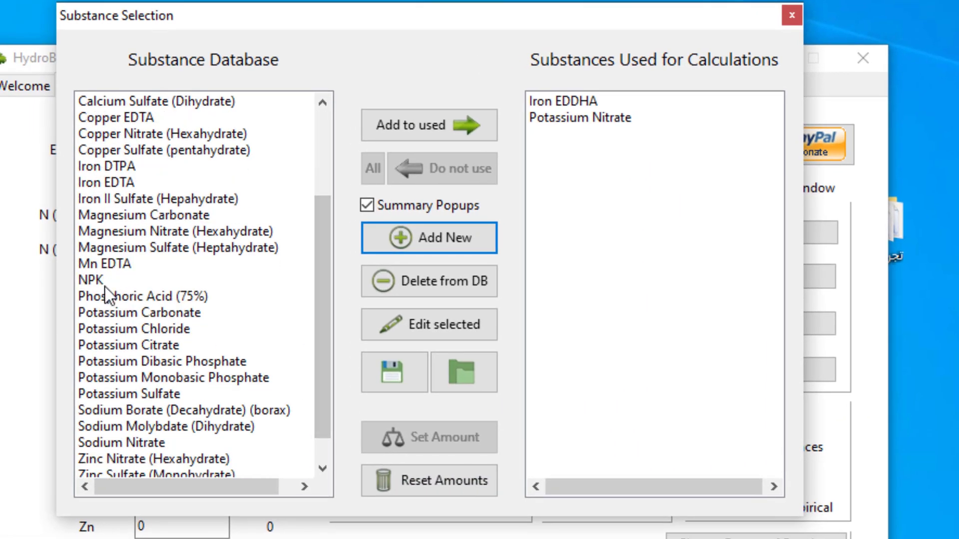
left_click(95, 280)
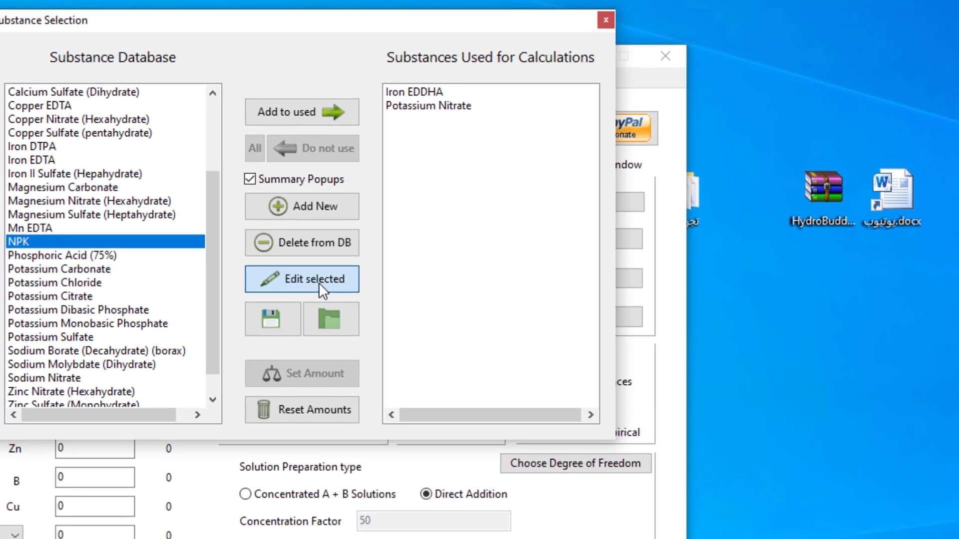
left_click(423, 320)
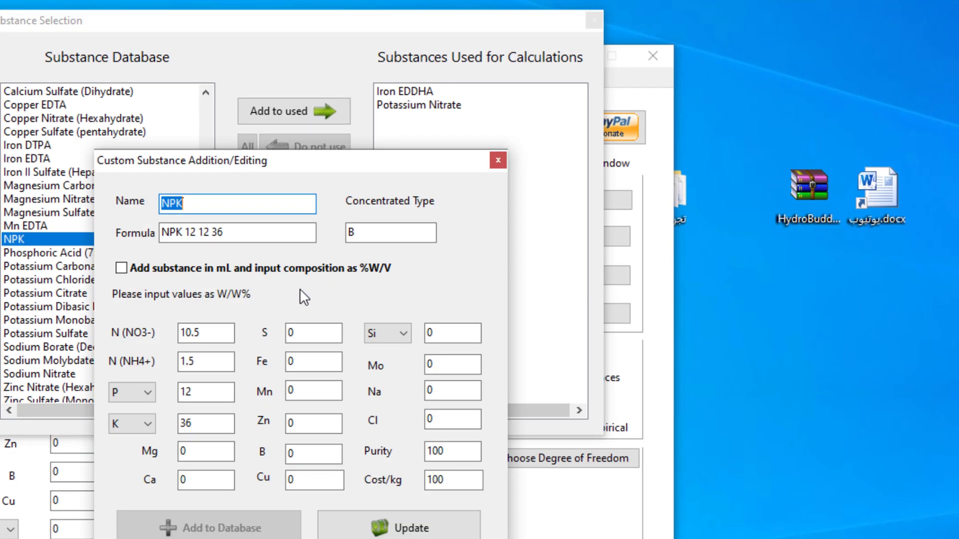
left_click_drag(221, 162, 615, 1)
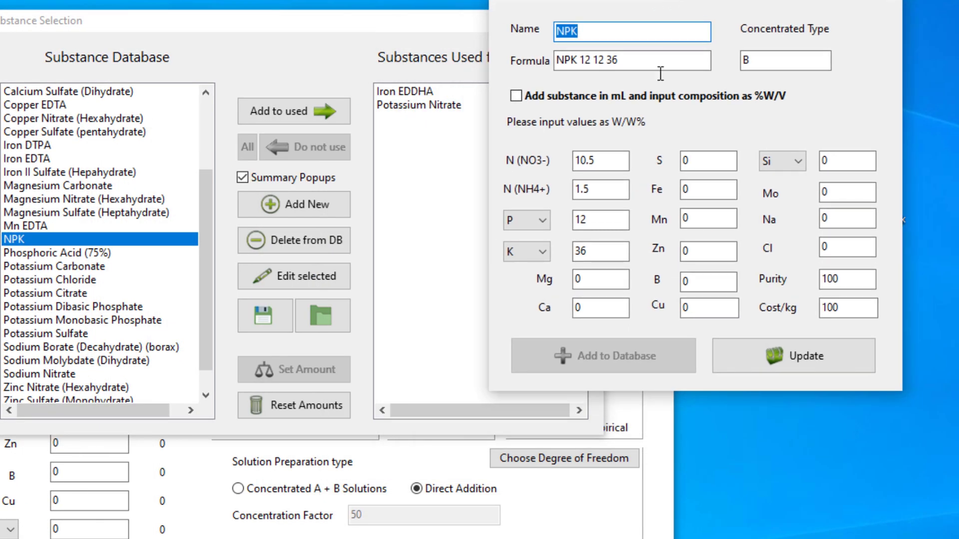
Express the stored NPK substance's phosphorus as P2O5 and set its value to 12.
left_click(541, 219)
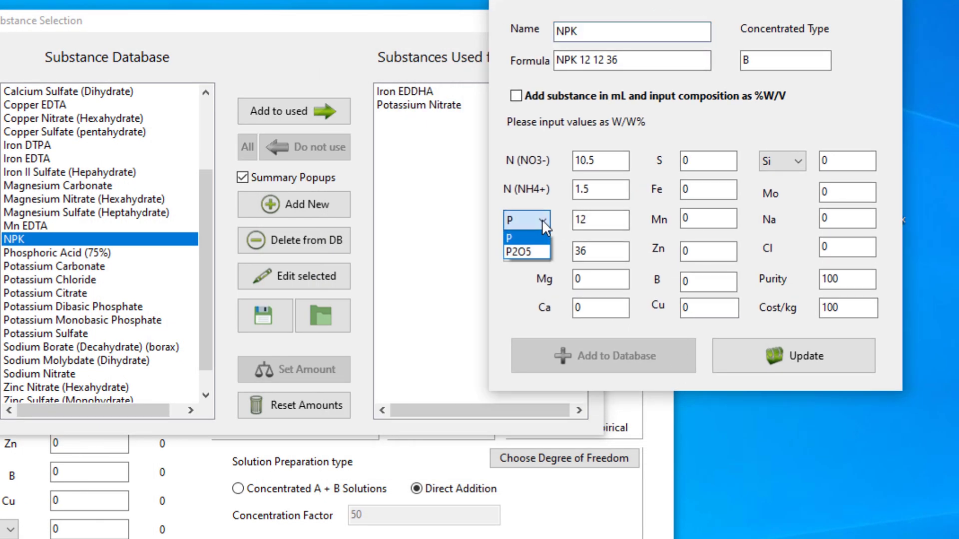
left_click(528, 250)
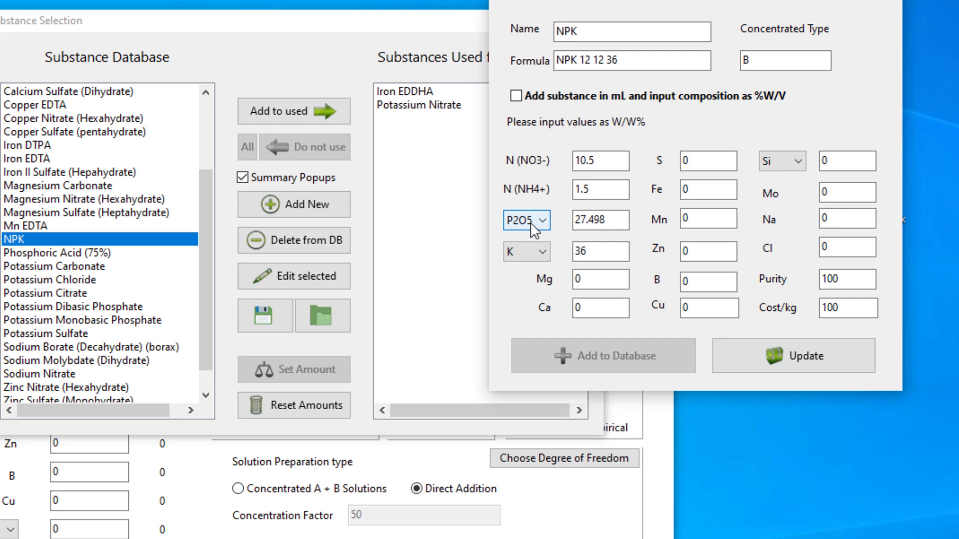
left_click(585, 223)
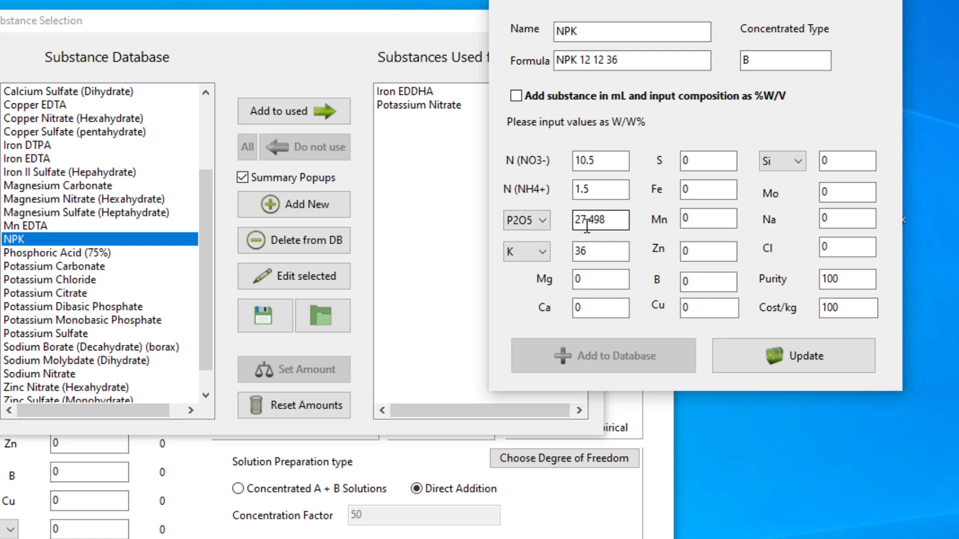
left_click(602, 60)
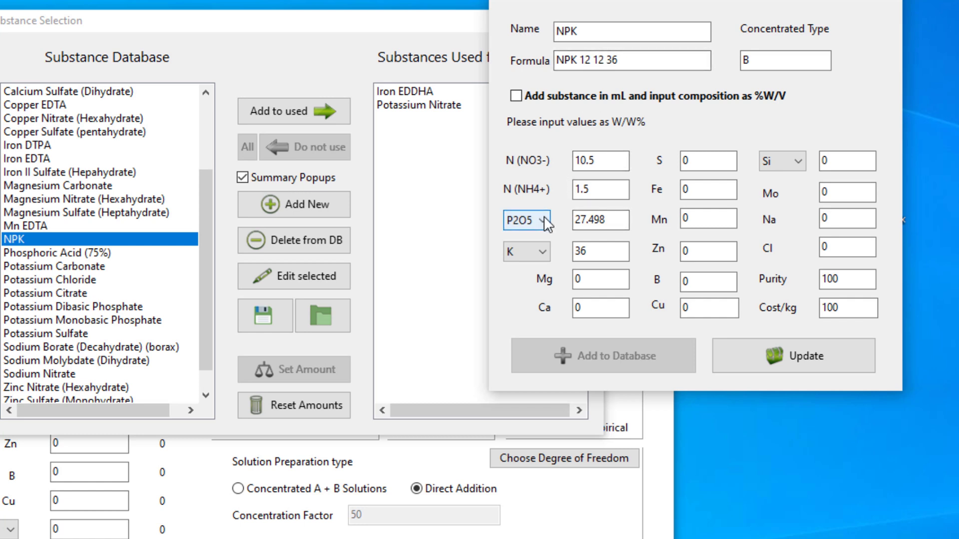
left_click(579, 220)
double_click(589, 220)
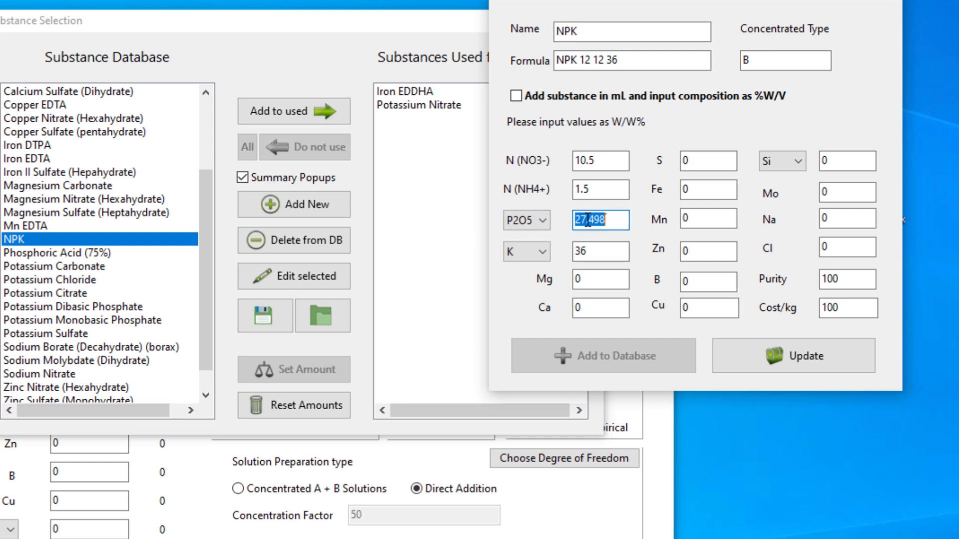
type("12")
Switch the phosphorus form back to elemental P with a value of 12 and compare it with the formula.
left_click(529, 217)
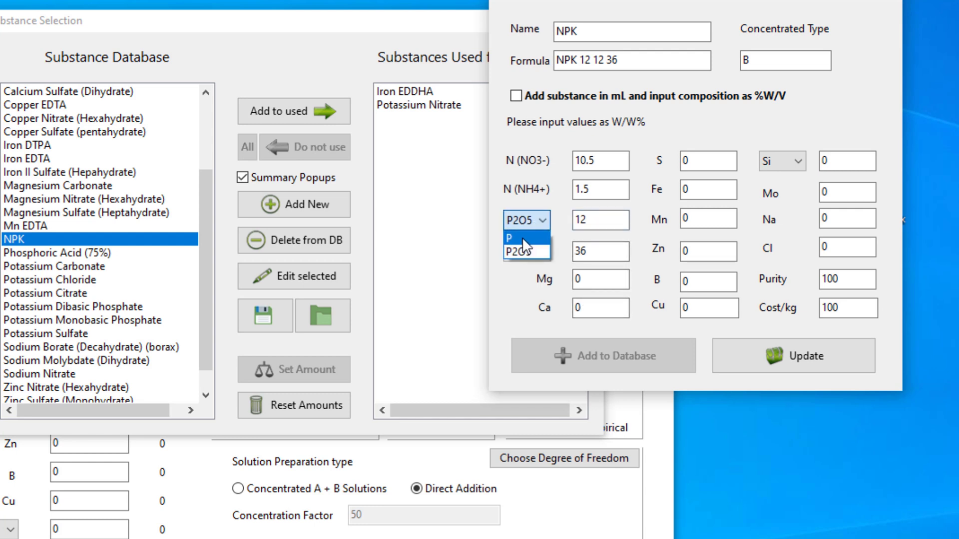
left_click(530, 249)
double_click(596, 218)
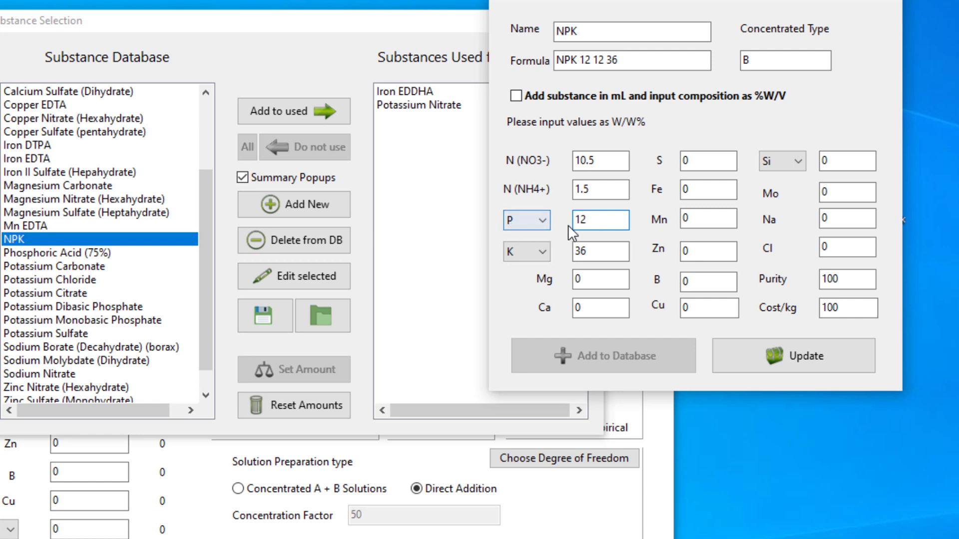
left_click(603, 60)
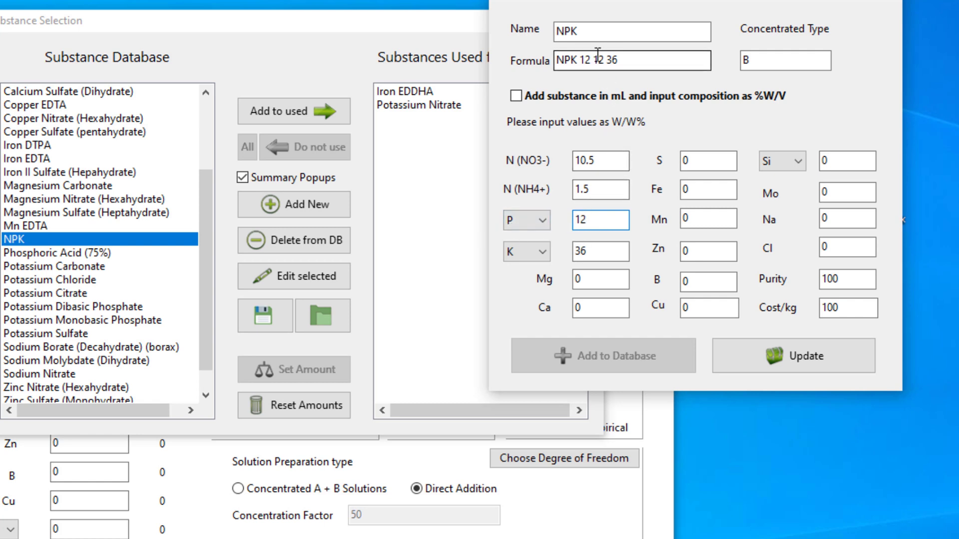
left_click_drag(598, 60, 603, 59)
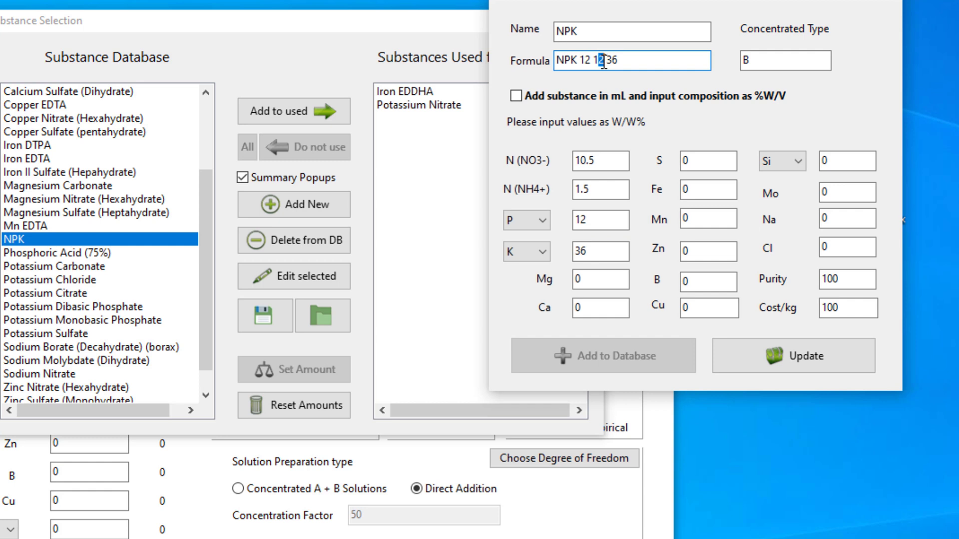
Change the phosphorus form to P2O5 again and enter 12 as its content.
left_click(541, 219)
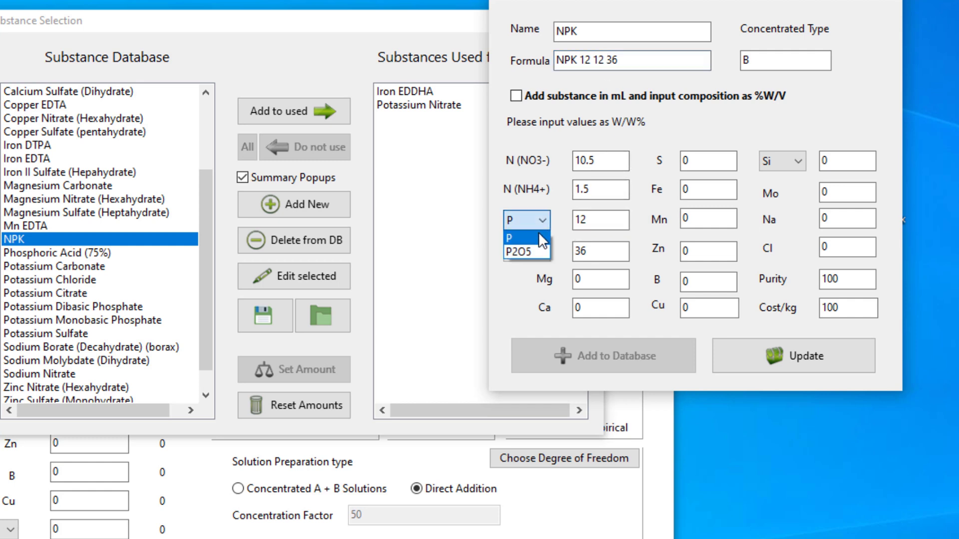
left_click(532, 251)
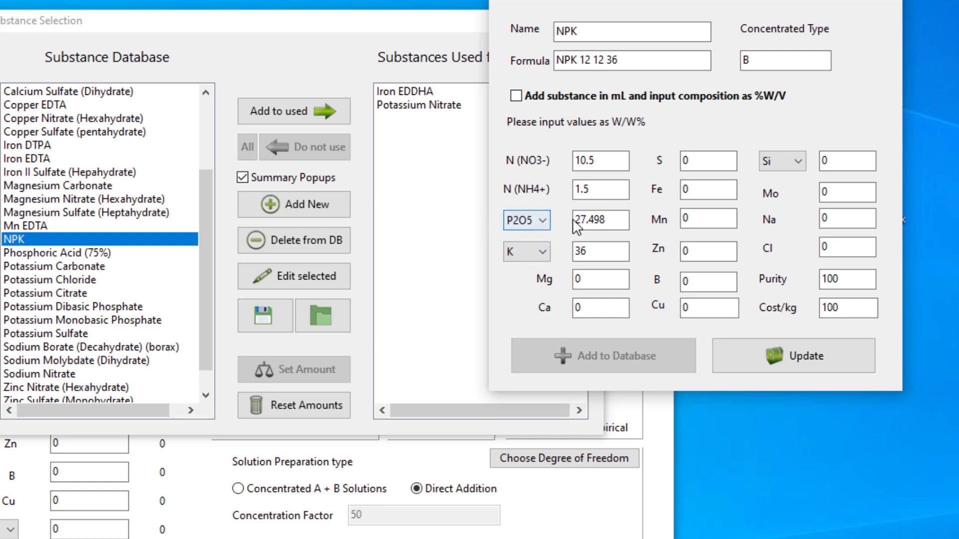
left_click(580, 220)
double_click(581, 220)
type("12")
Try expressing the potassium content as K2O, and return it to elemental K.
left_click(543, 251)
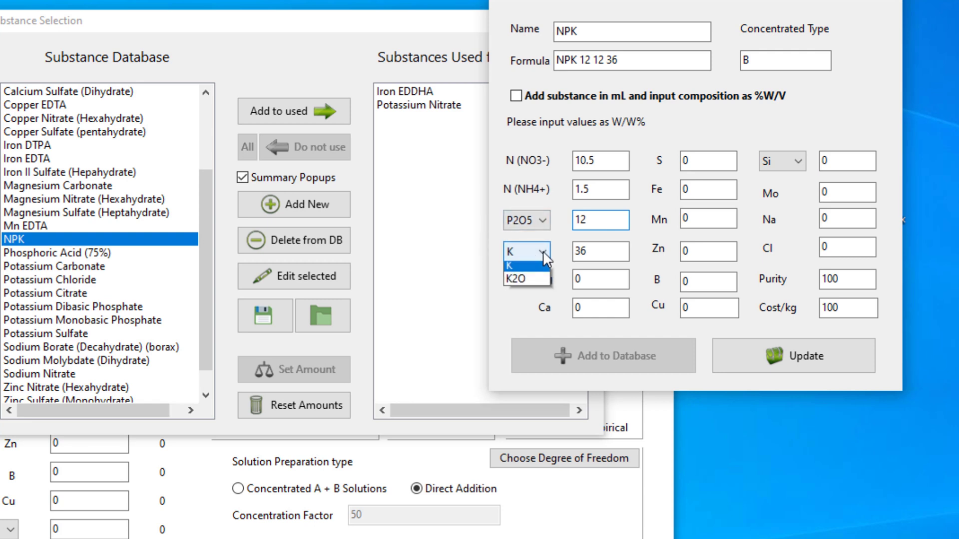
left_click(518, 281)
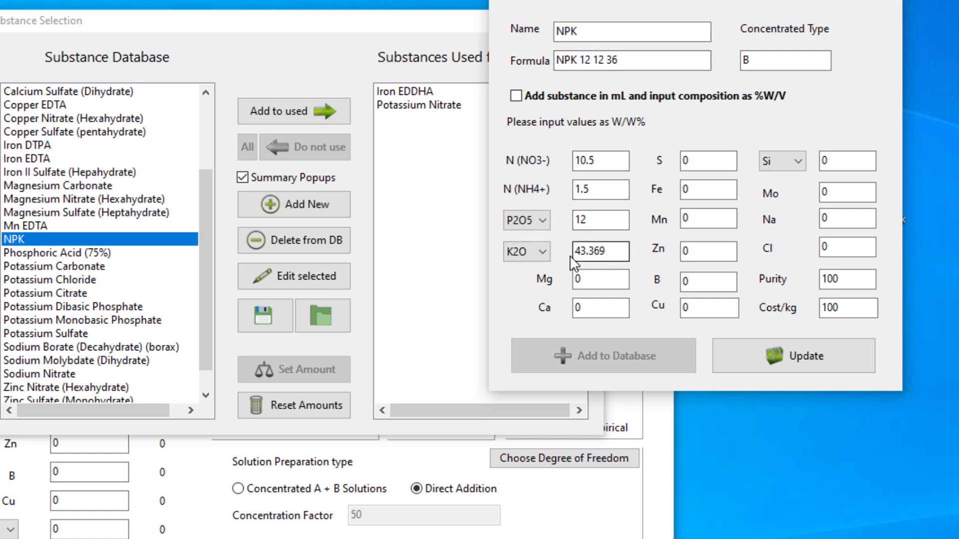
left_click(543, 256)
left_click(523, 268)
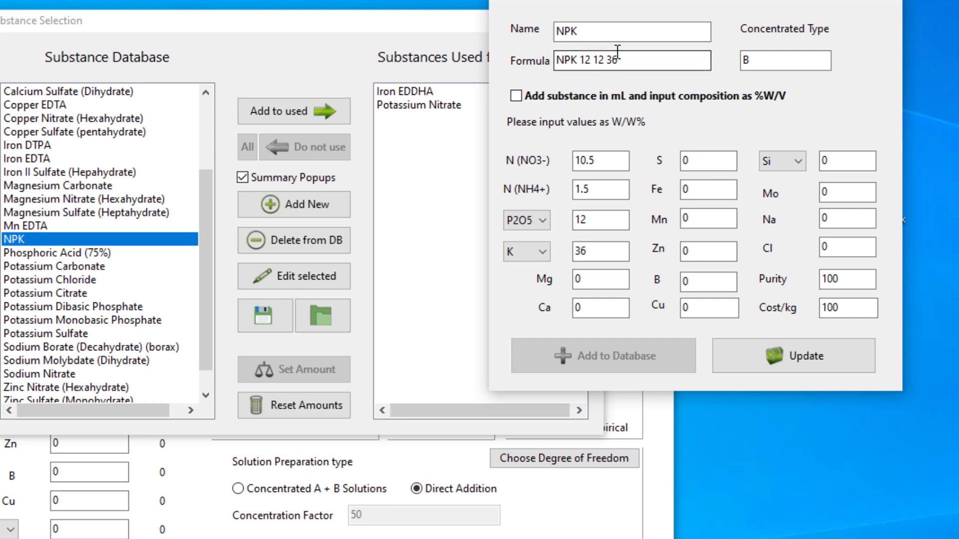
Express the potassium as K2O with a value of 36 and update the NPK substance in the database.
left_click(543, 252)
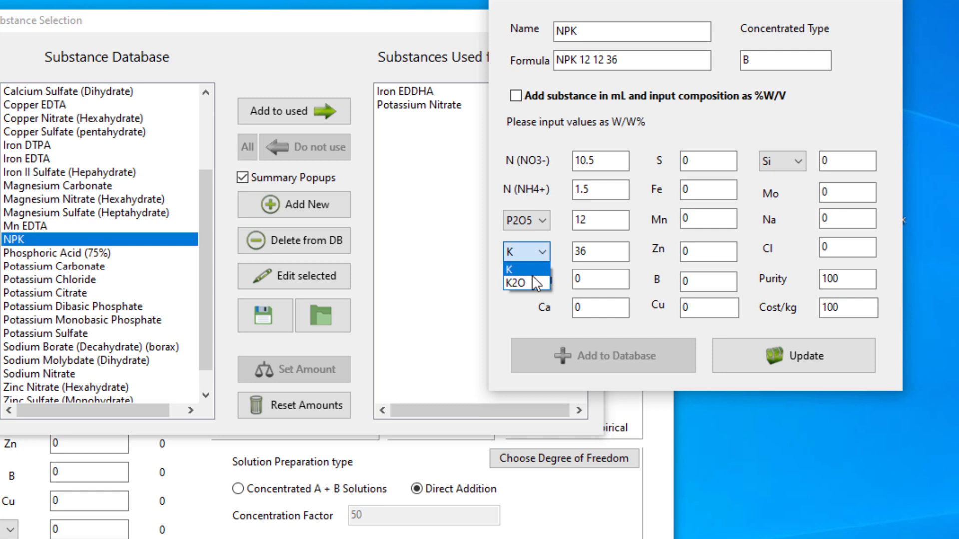
left_click(531, 282)
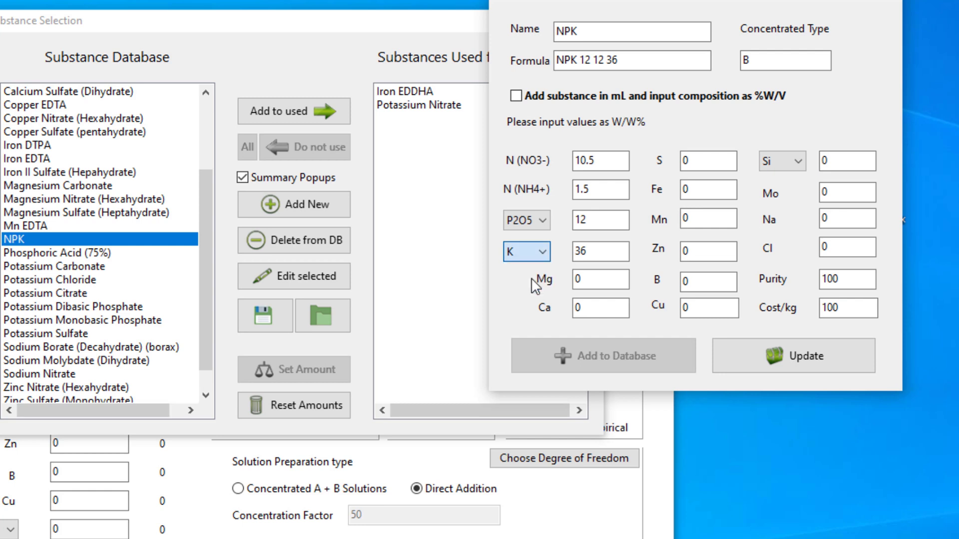
double_click(584, 250)
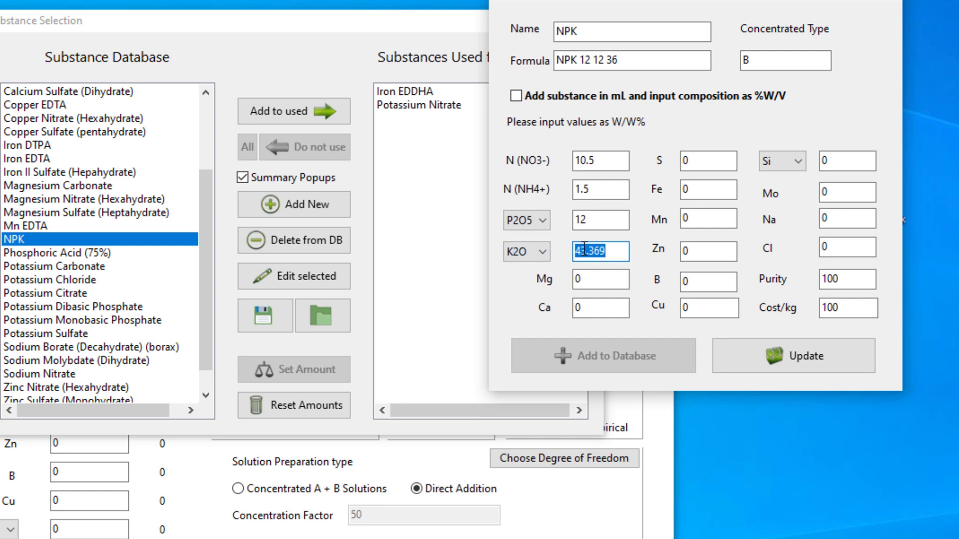
type("36")
left_click(769, 351)
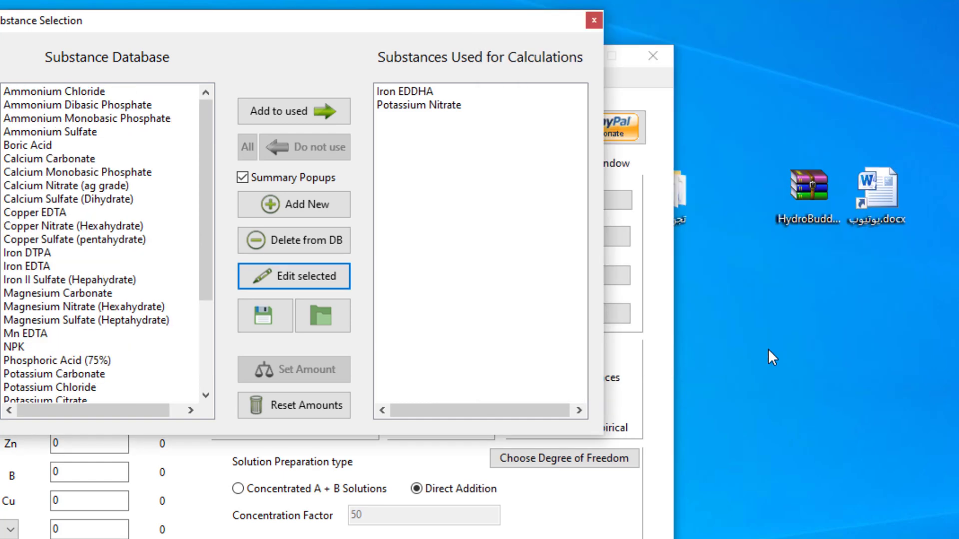
Reopen the NPK substance for editing and compare its stored P and K contents with the 12 12 36 formula.
left_click(60, 347)
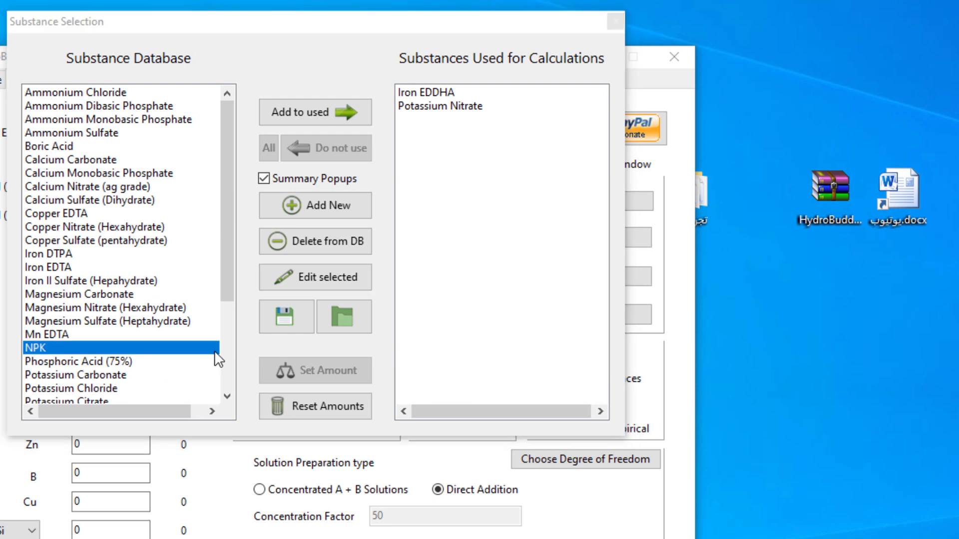
left_click(338, 283)
left_click_drag(305, 167, 606, 11)
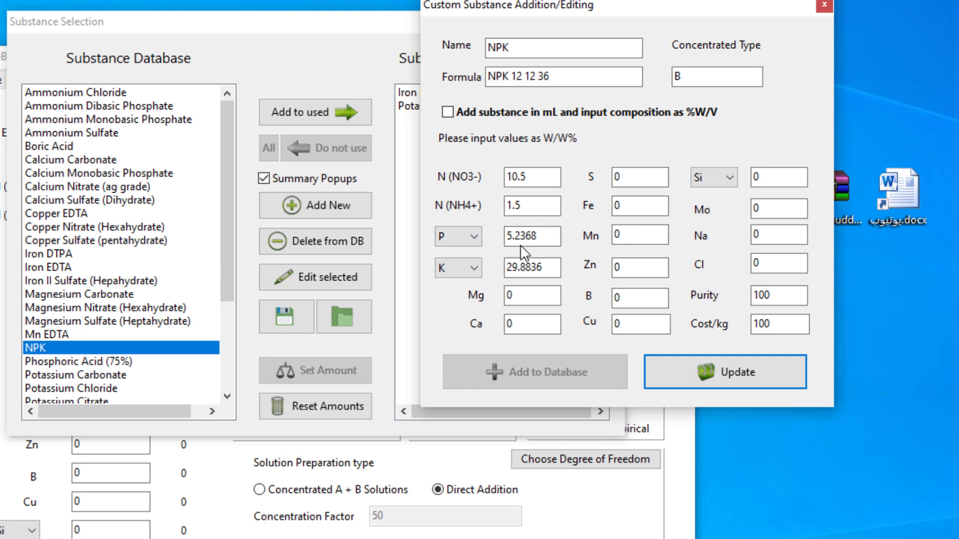
left_click(525, 79)
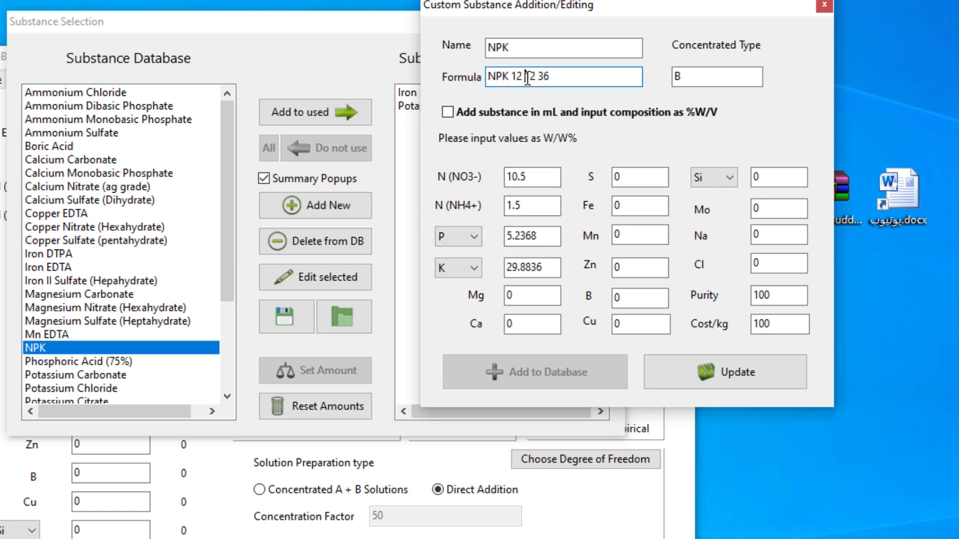
left_click_drag(528, 79, 536, 80)
left_click_drag(538, 80, 550, 80)
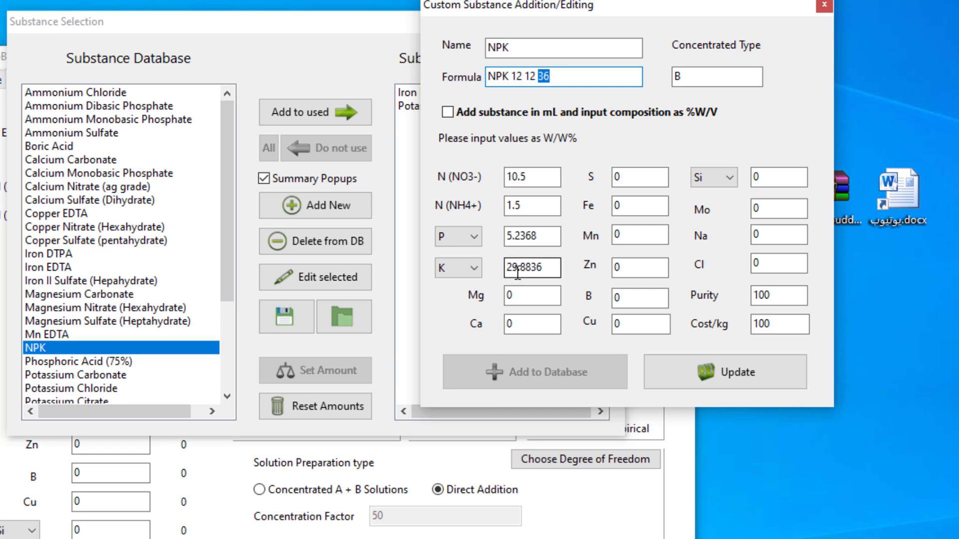
left_click_drag(517, 274, 513, 277)
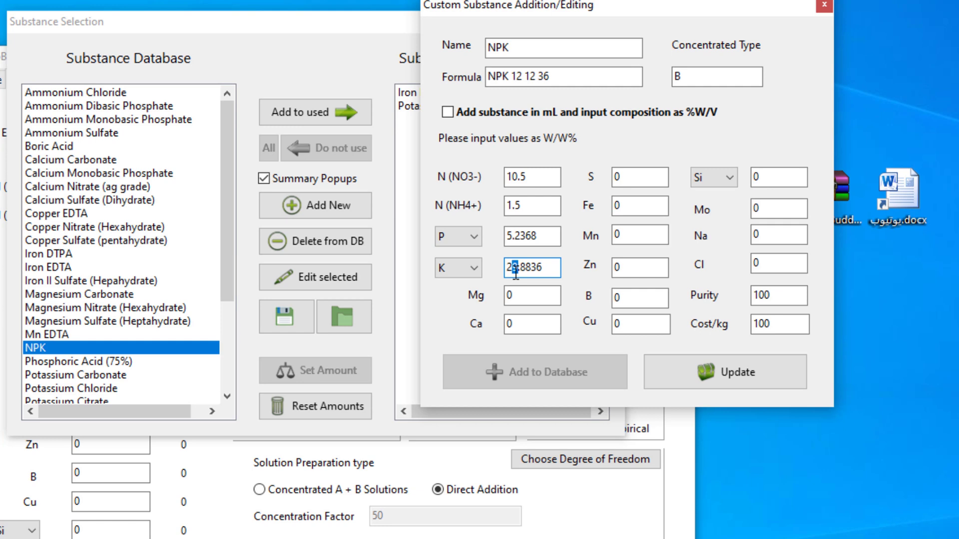
Express the NPK substance's potassium as K2O and its phosphorus as P2O5 to check both against the 12 12 36 formula.
left_click(464, 270)
left_click(464, 269)
left_click(545, 267)
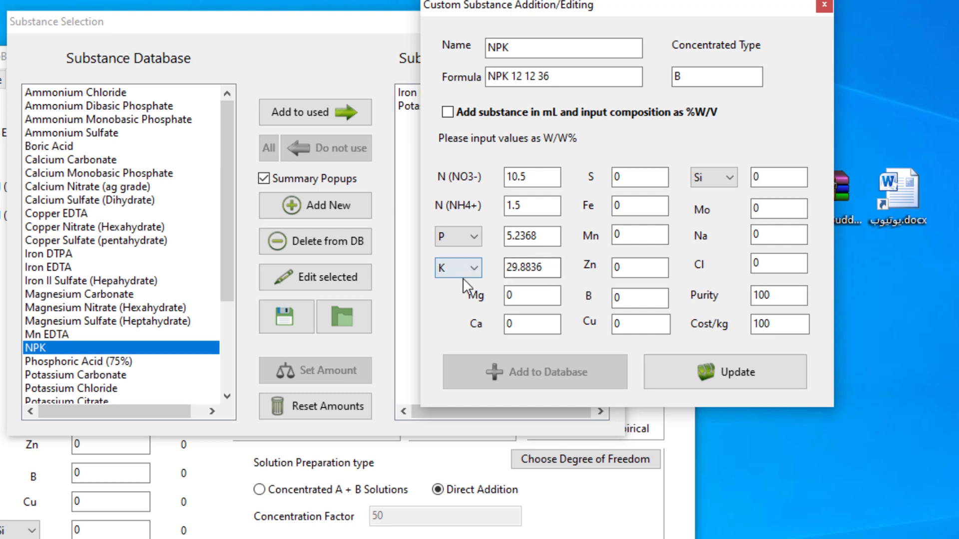
left_click(475, 268)
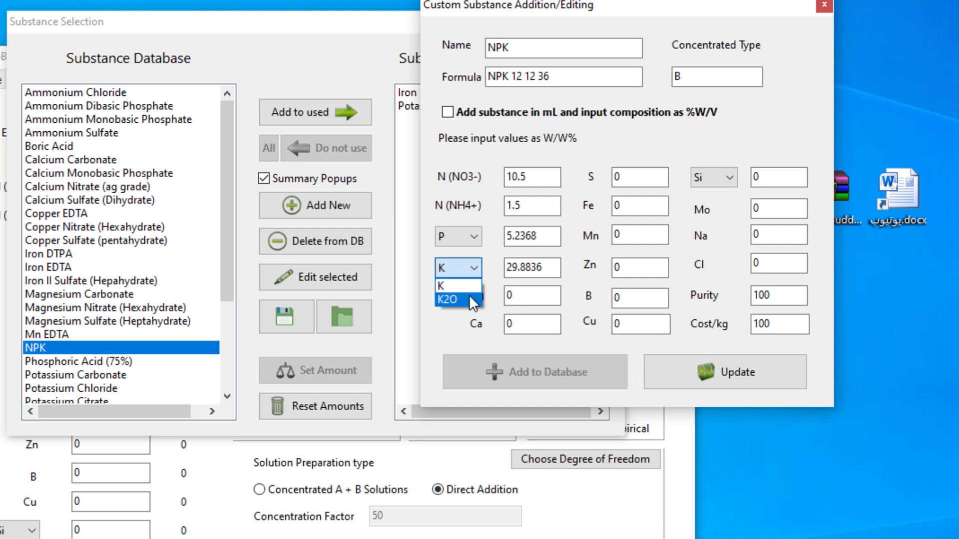
left_click(469, 299)
left_click(475, 237)
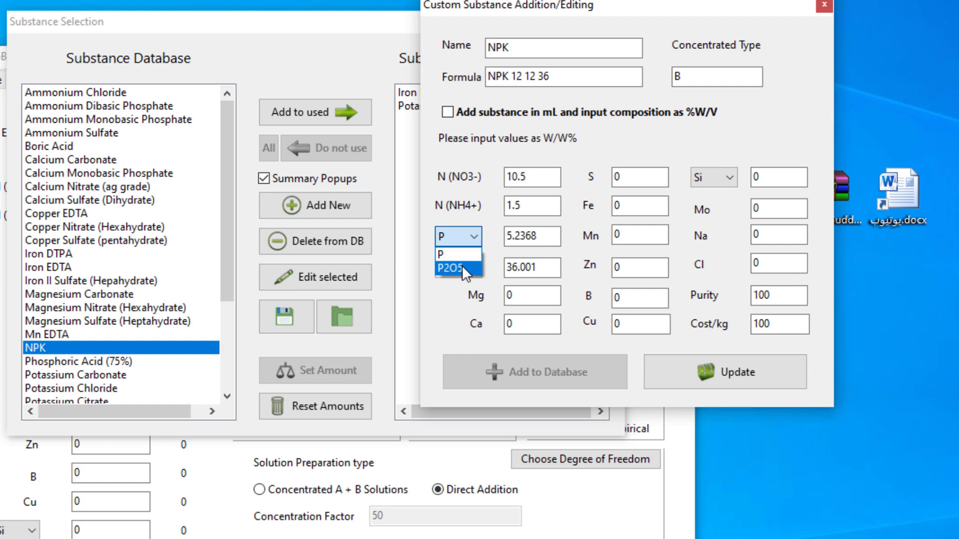
left_click(462, 266)
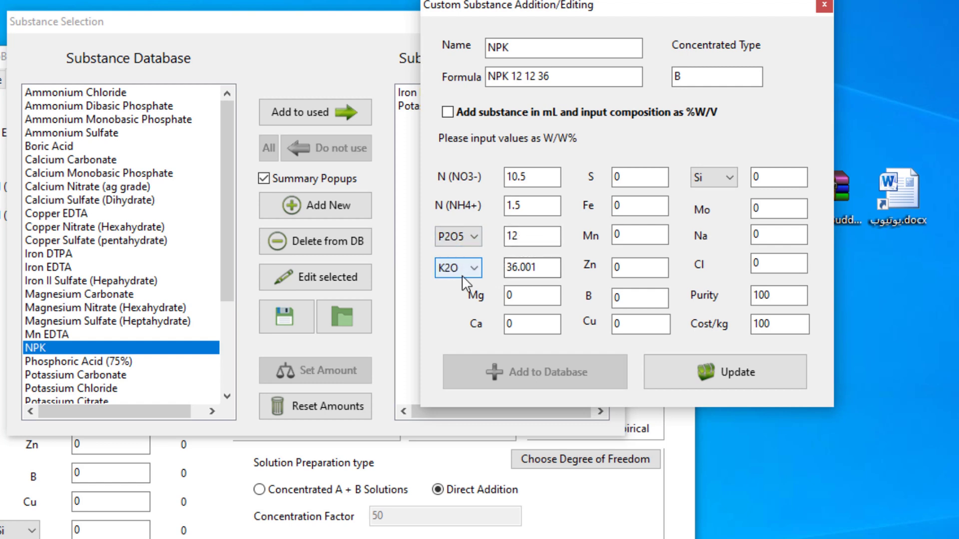
left_click(512, 269)
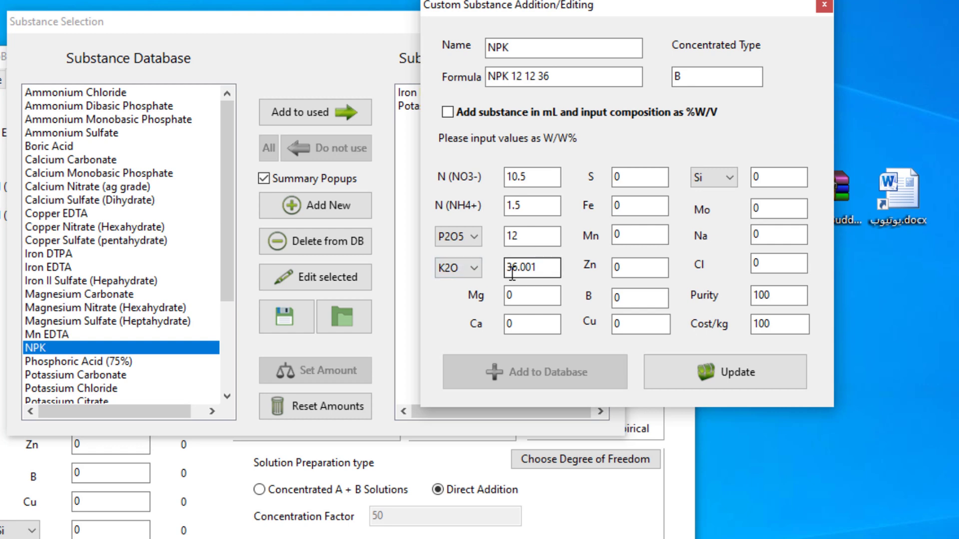
left_click(529, 239)
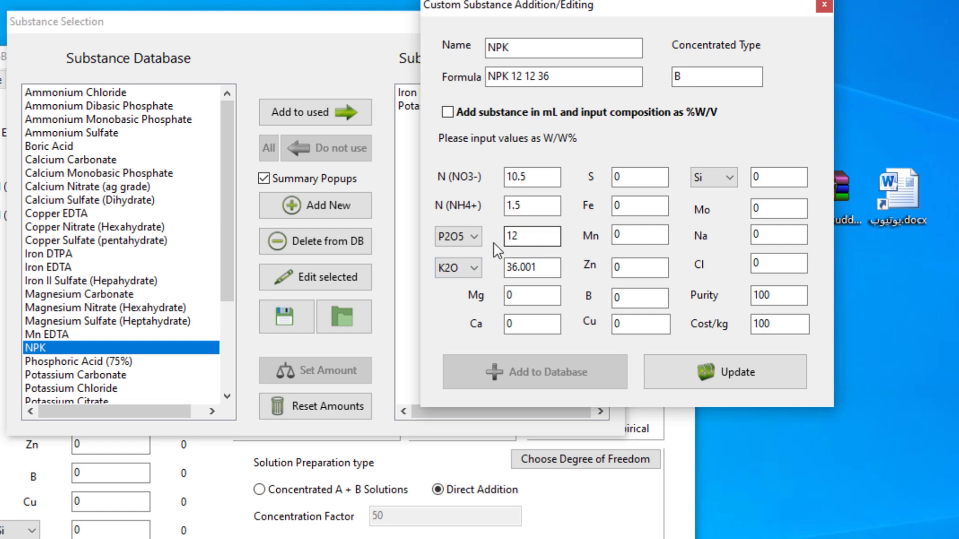
Switch the NPK substance's phosphorus back to elemental P and its potassium back to elemental K.
left_click(474, 241)
left_click(469, 254)
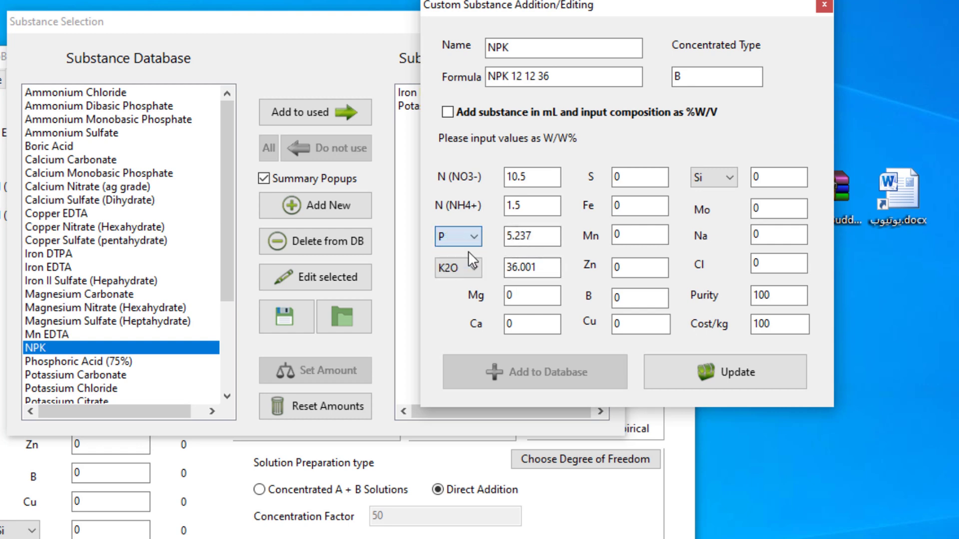
left_click(474, 270)
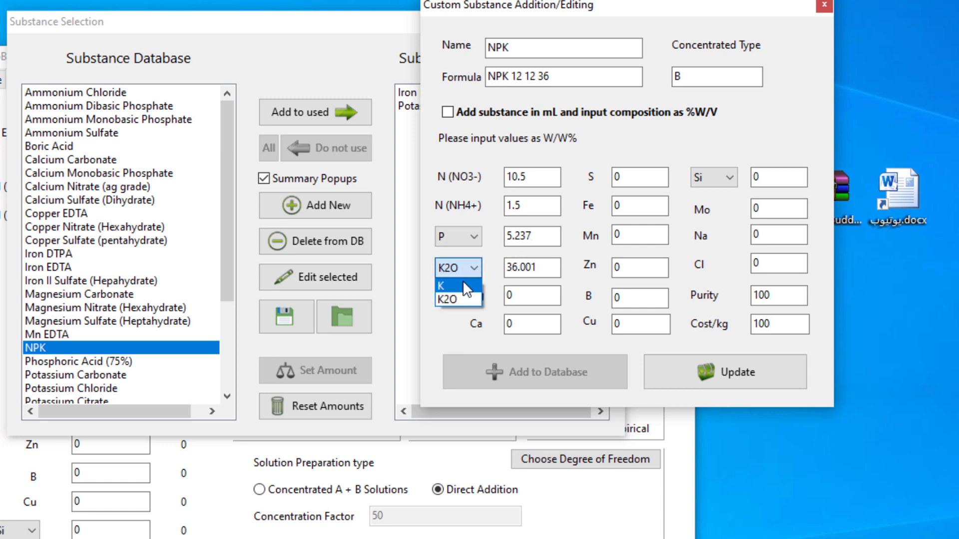
left_click(462, 282)
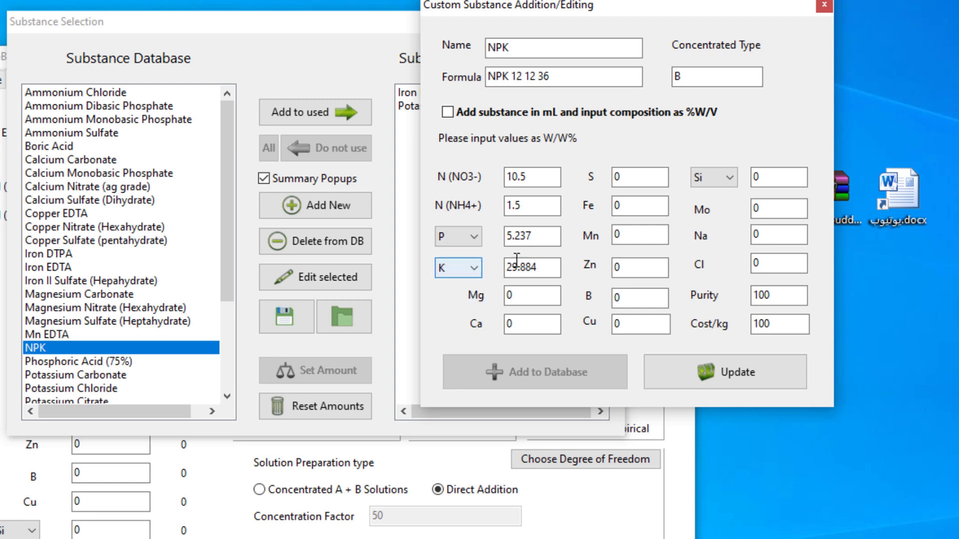
Update the NPK substance in the database and add it to the substances used for calculations.
left_click(673, 368)
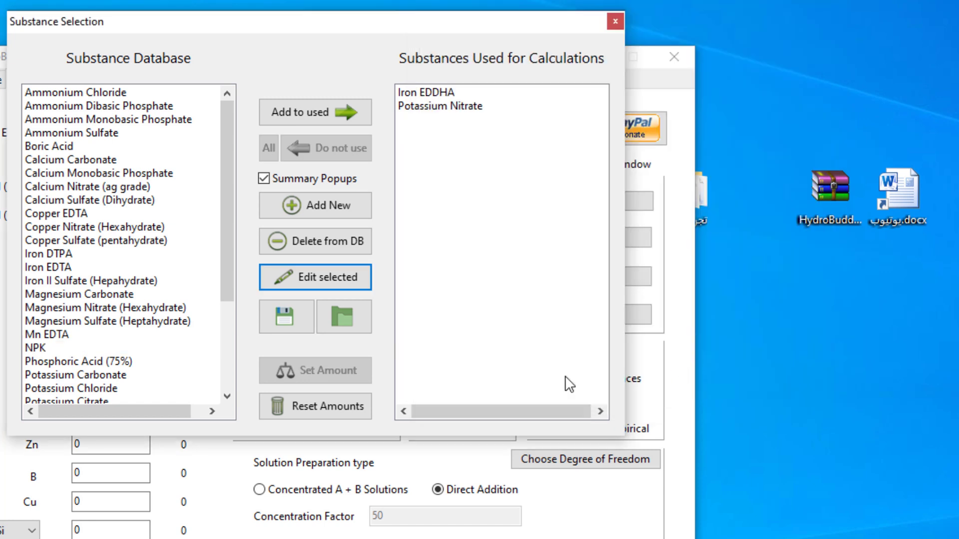
left_click(351, 115)
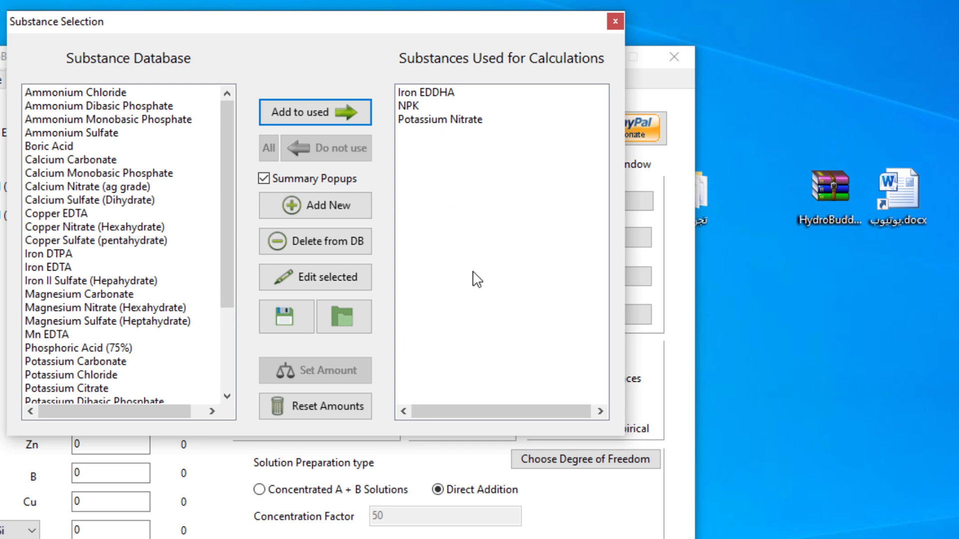